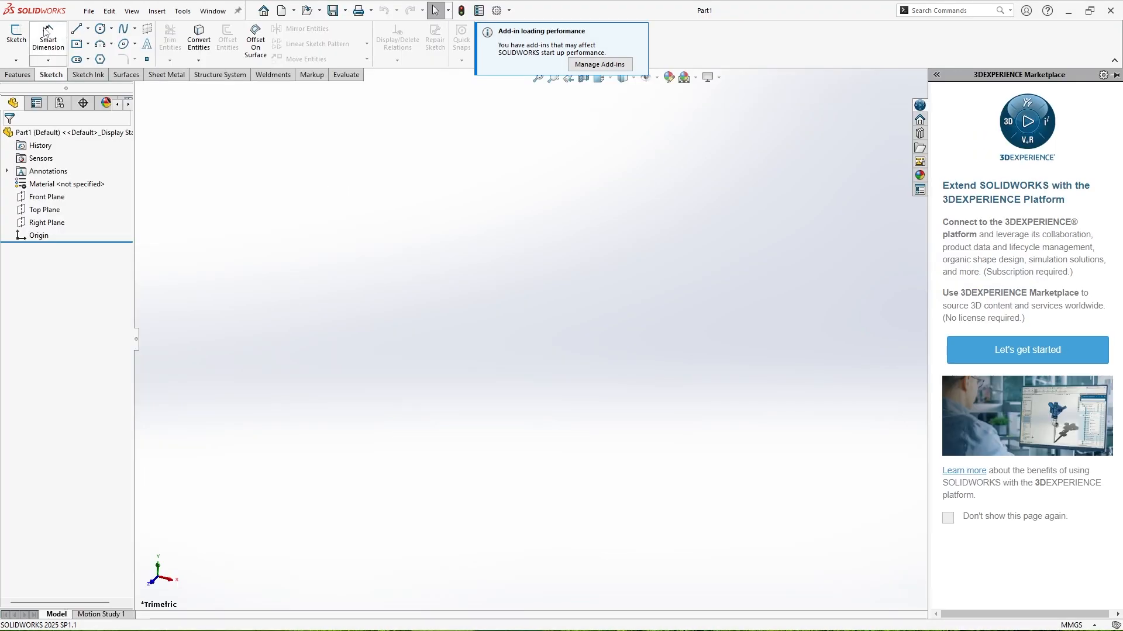
# Start a sketch on the Front Plane and draw a horizontal midpoint line about 309 mm long centred on the origin
pyautogui.click(16, 32)
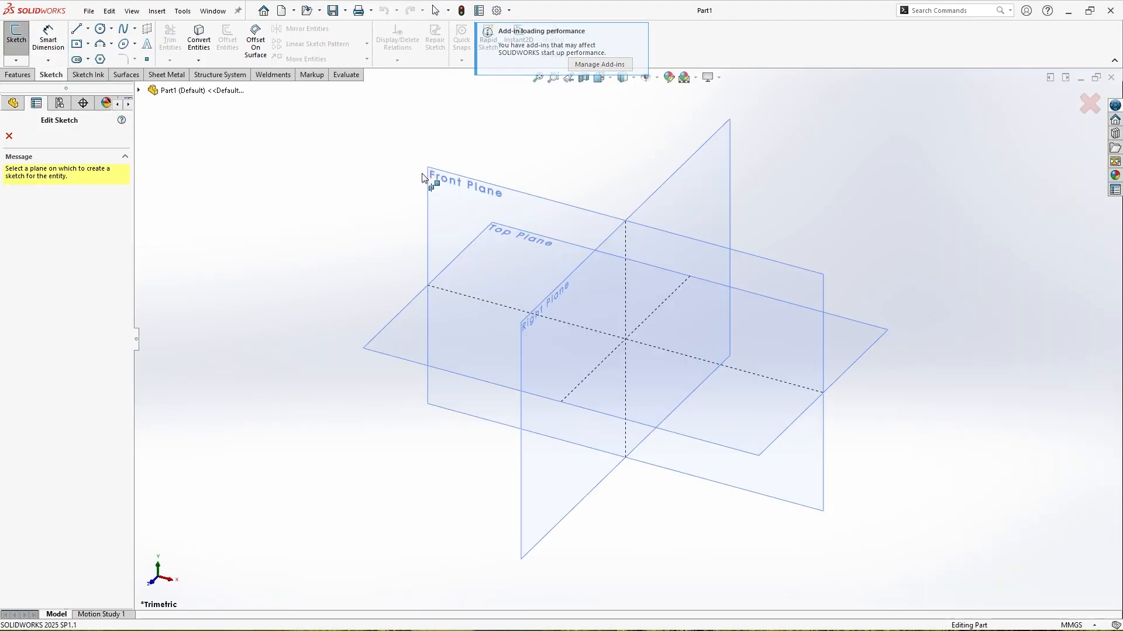
pyautogui.click(435, 179)
pyautogui.click(88, 29)
pyautogui.click(110, 71)
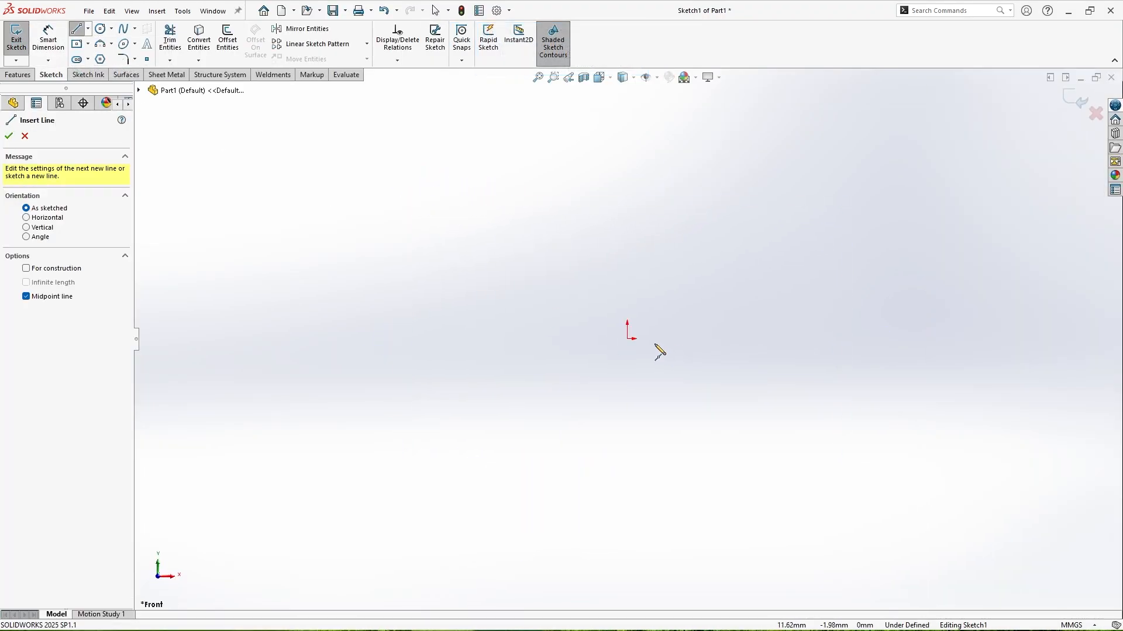
pyautogui.click(628, 339)
pyautogui.click(992, 339)
pyautogui.rightClick(993, 343)
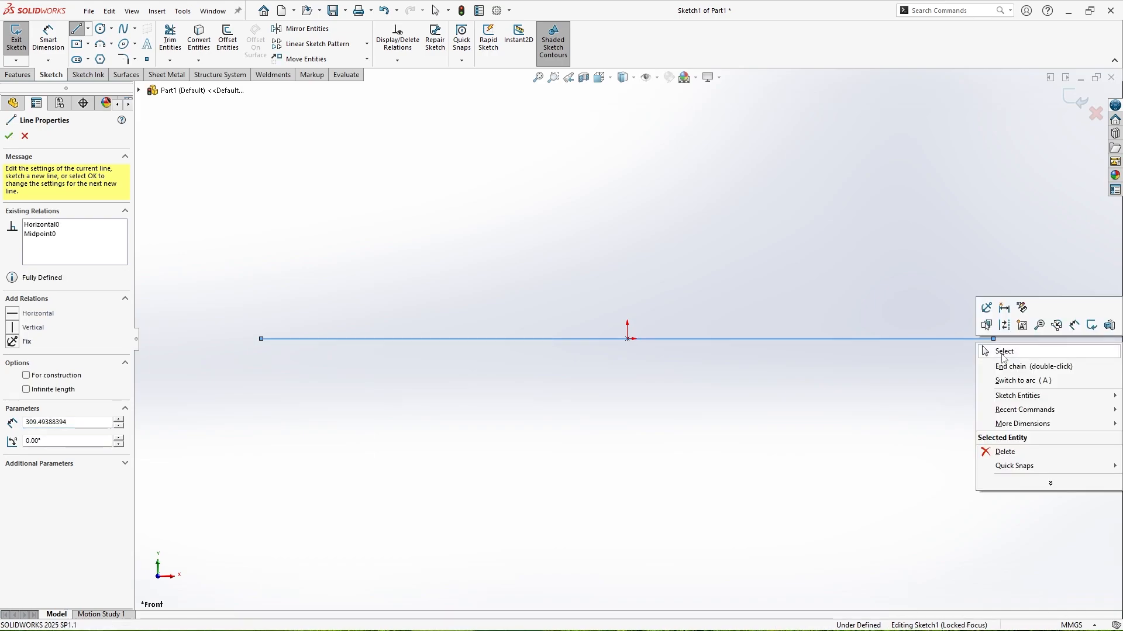
pyautogui.click(1002, 352)
# Draw a vertical centerline upward from the origin
pyautogui.click(87, 28)
pyautogui.click(106, 57)
pyautogui.click(628, 338)
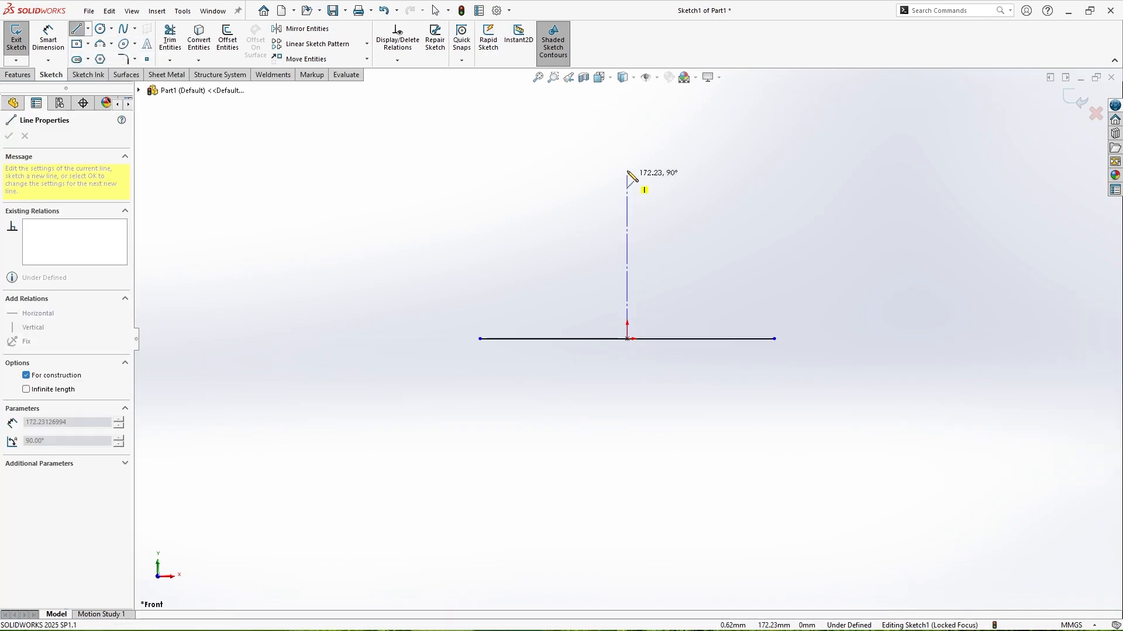
pyautogui.click(629, 162)
pyautogui.rightClick(629, 161)
pyautogui.click(650, 173)
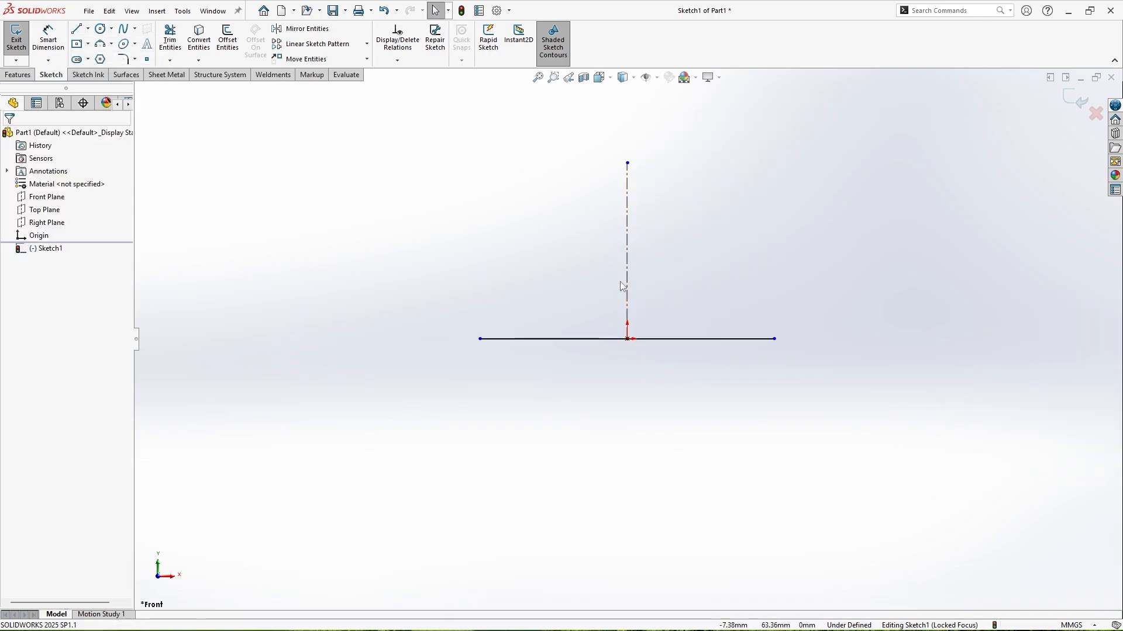
# Convert the horizontal line through the origin to construction geometry
pyautogui.scroll(-5, 626, 284)
pyautogui.scroll(3, 672, 269)
pyautogui.click(688, 457)
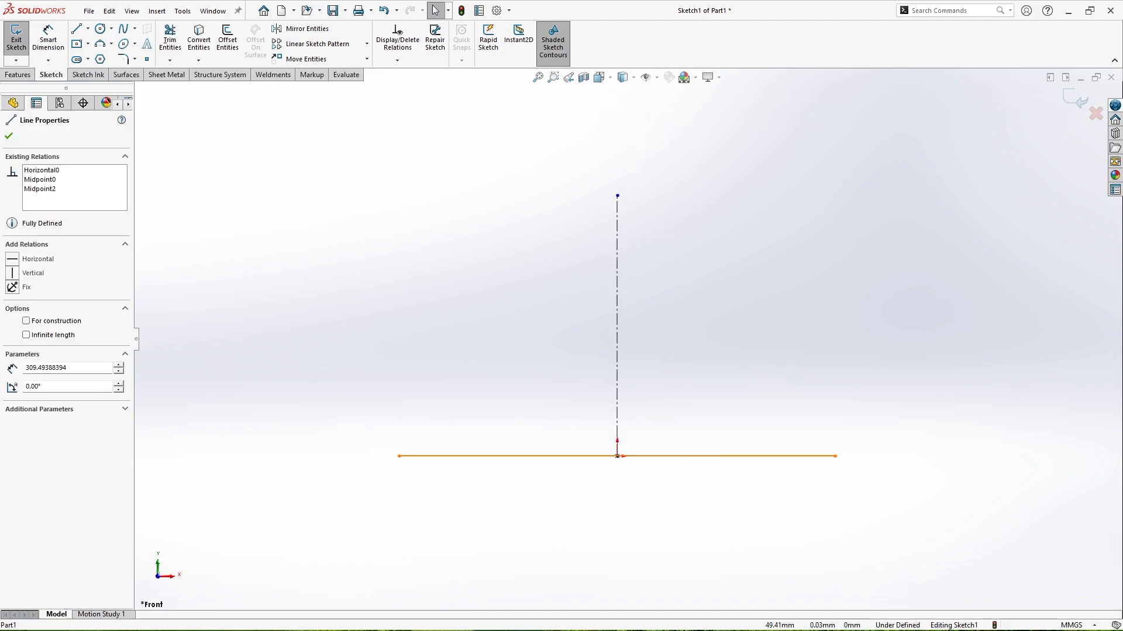
pyautogui.click(737, 426)
pyautogui.click(689, 364)
pyautogui.scroll(3, 612, 314)
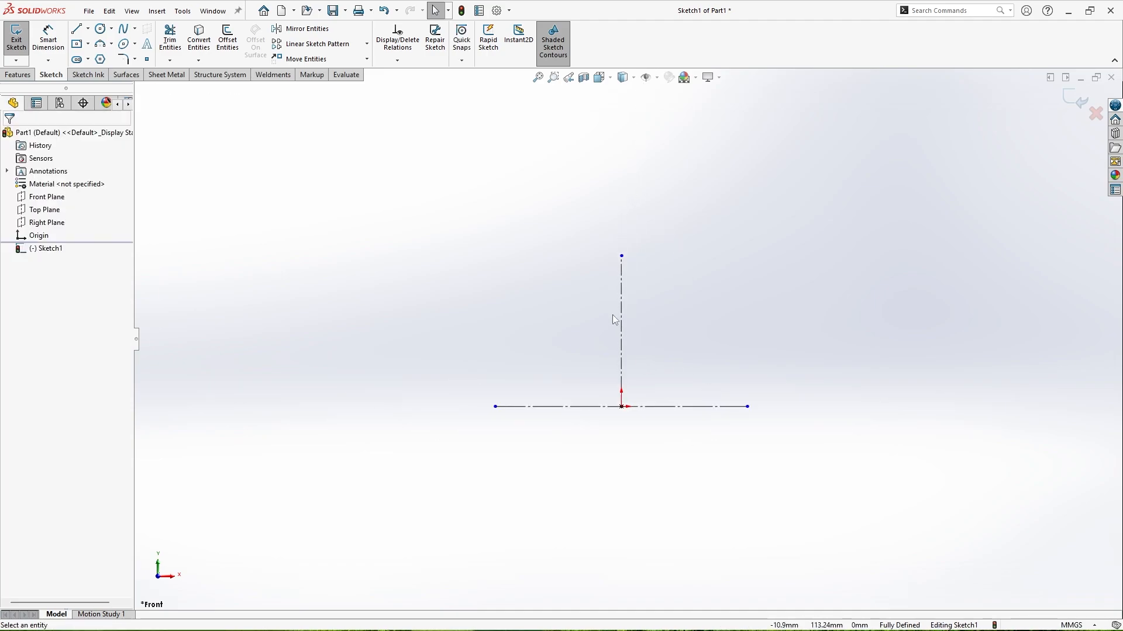
# Draw a center rectangle about 164 mm by 42 mm, centred on the vertical centerline above the origin
pyautogui.scroll(-3, 638, 359)
pyautogui.scroll(-2, 641, 326)
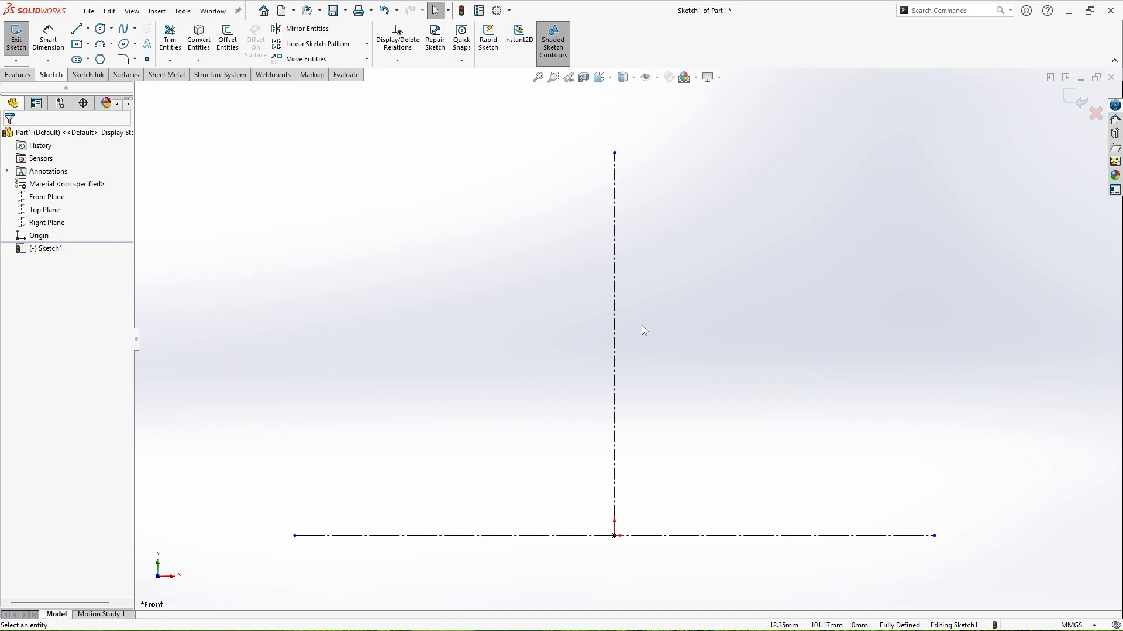
pyautogui.click(76, 44)
pyautogui.click(614, 354)
pyautogui.click(784, 397)
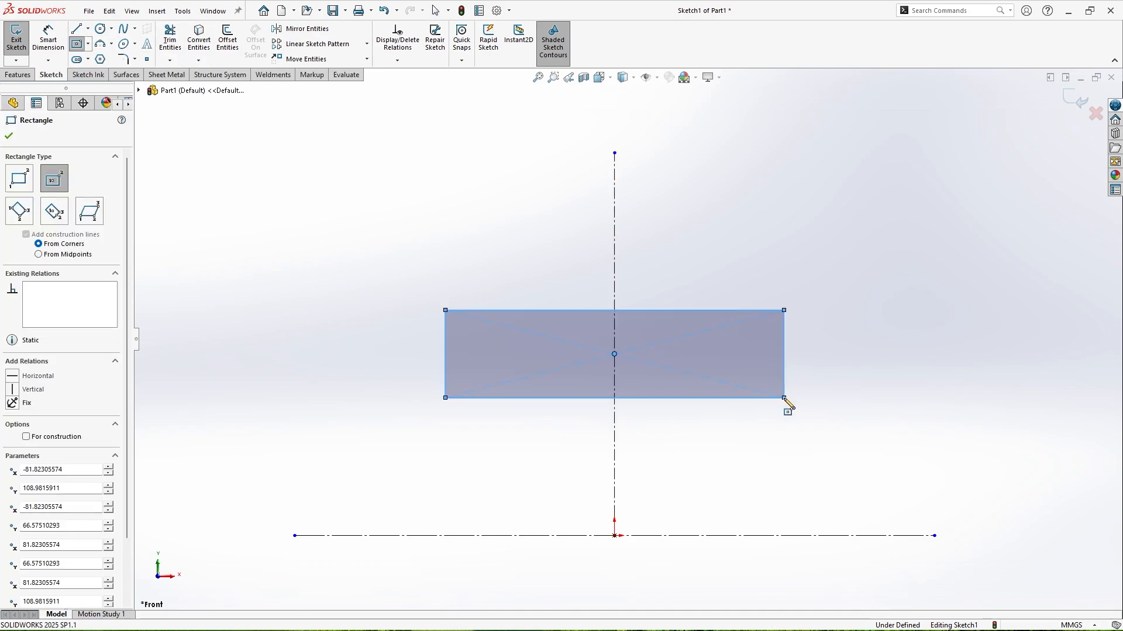
# Dimension the rectangle's lower edge 2 mm and its upper edge 3.2 mm above the horizontal centerline
pyautogui.click(50, 49)
pyautogui.click(466, 398)
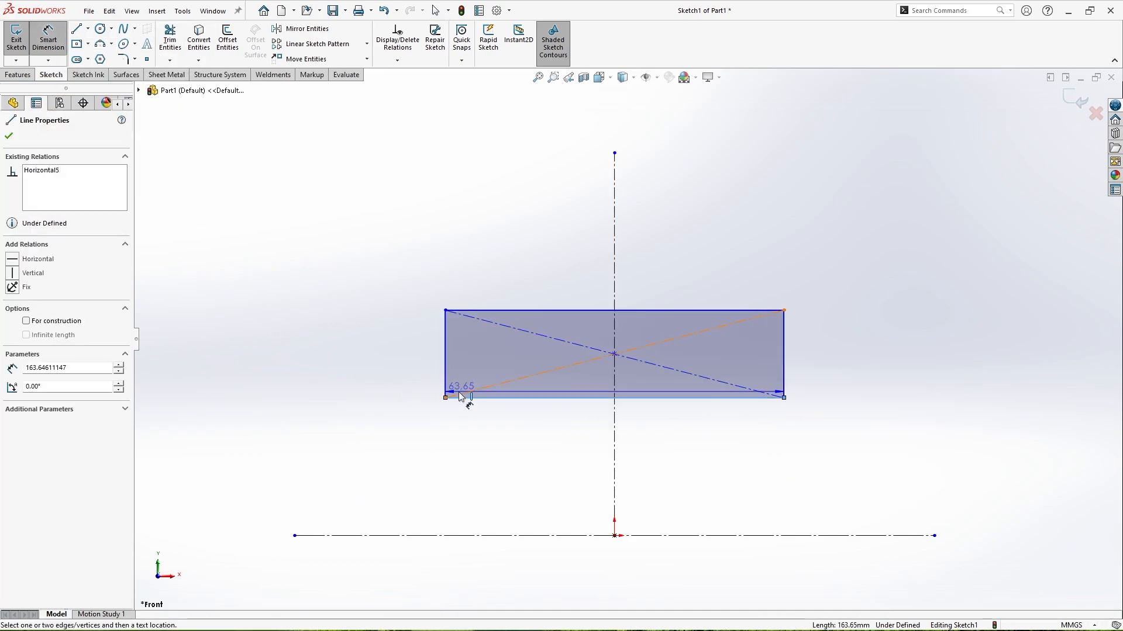
pyautogui.click(488, 535)
pyautogui.click(369, 471)
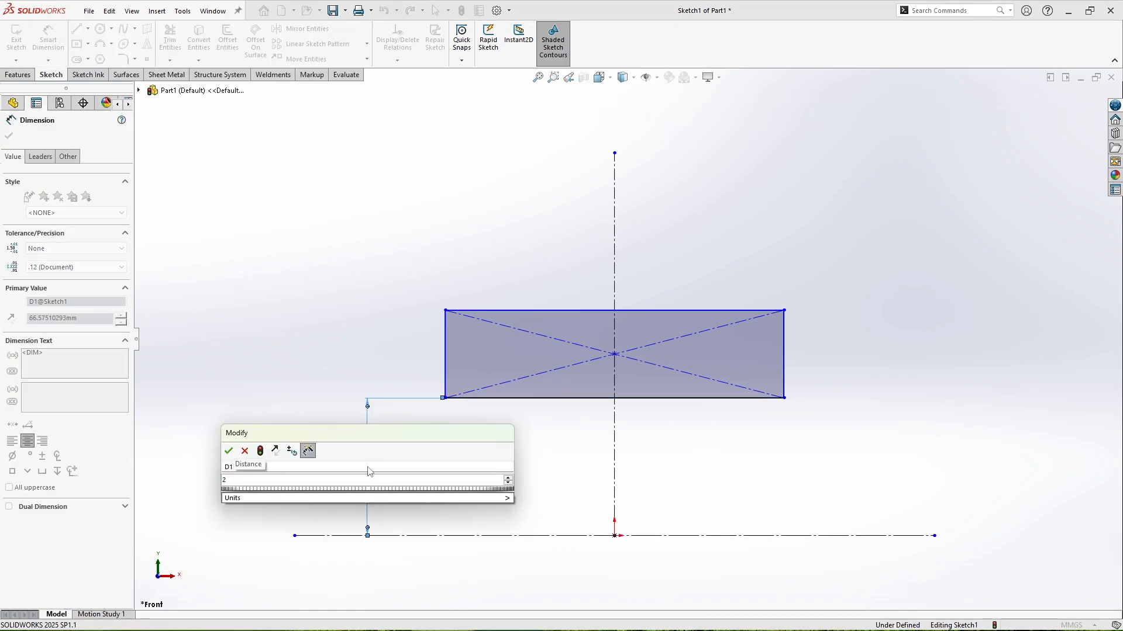
pyautogui.write('2')
pyautogui.press('Return')
pyautogui.click(771, 310)
pyautogui.click(1022, 436)
pyautogui.write('3.2')
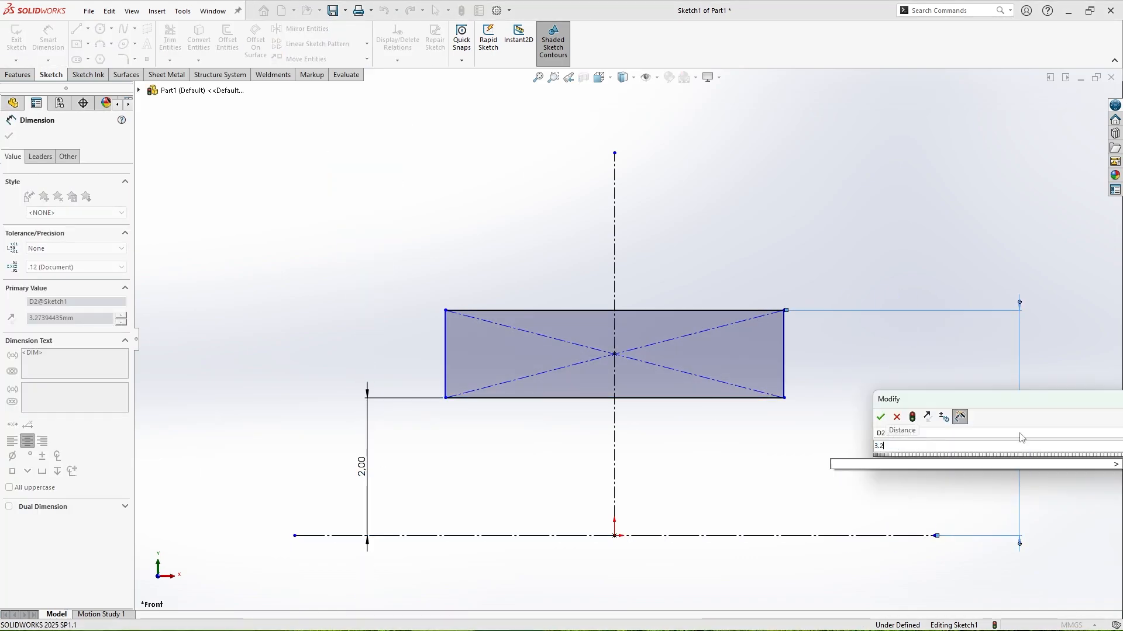
pyautogui.press('Return')
# Dimension the rectangle's width between its two vertical sides as 4 mm
pyautogui.click(446, 358)
pyautogui.click(787, 366)
pyautogui.click(356, 145)
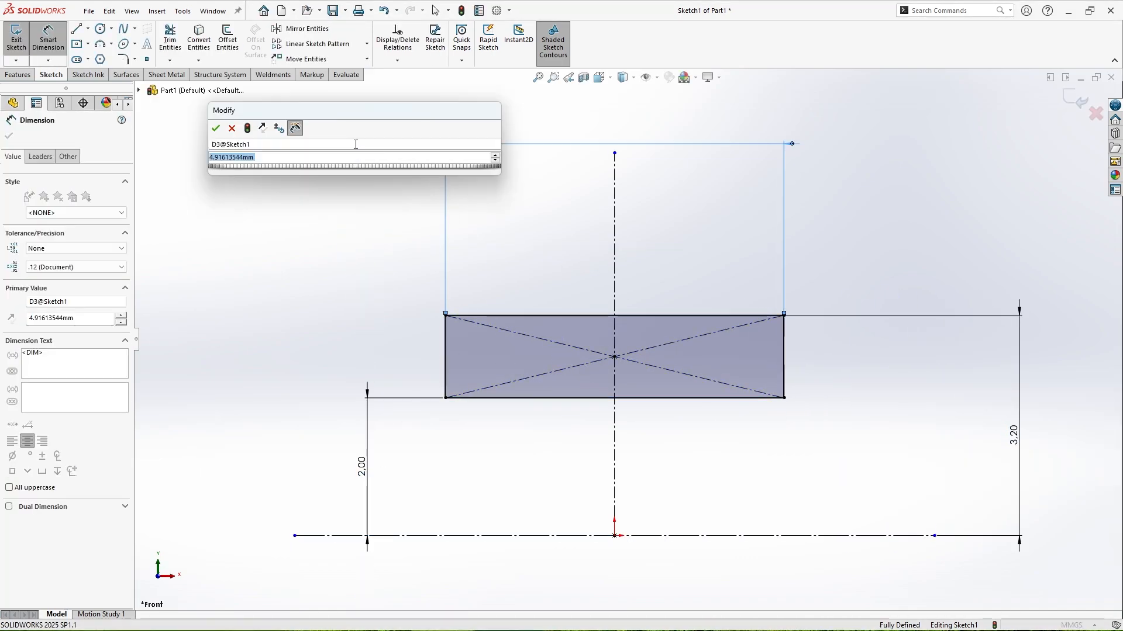
pyautogui.write('4')
pyautogui.press('Return')
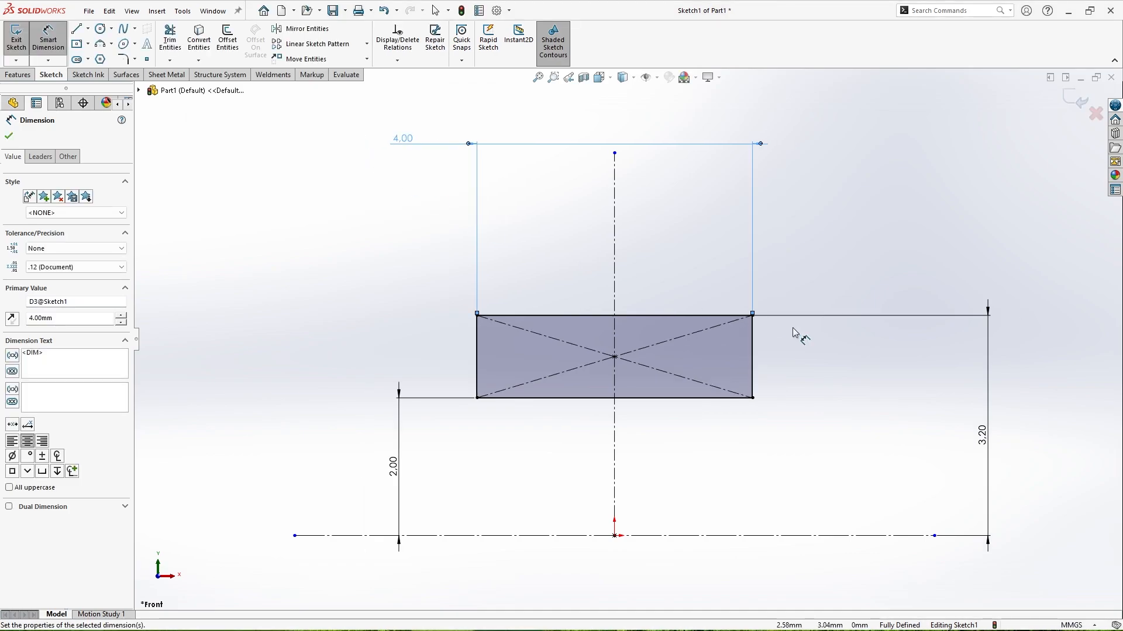
pyautogui.press('Escape')
# Draw a circle of about 1.34 mm radius centred on the vertical centerline, overlapping the rectangle's upper edge
pyautogui.click(100, 28)
pyautogui.click(614, 242)
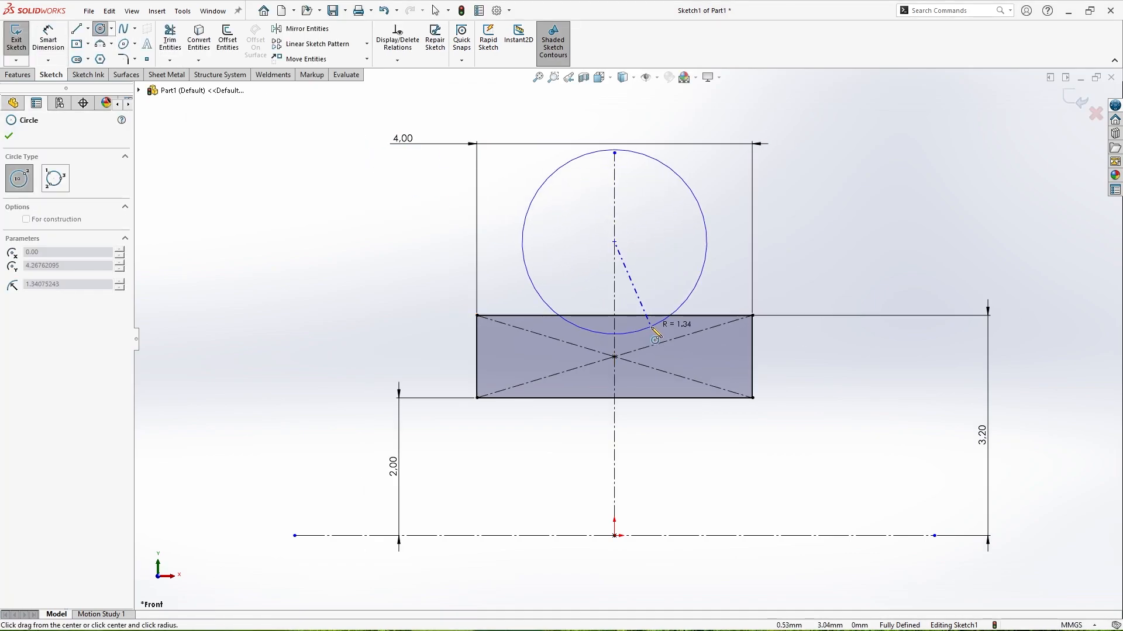
pyautogui.click(653, 323)
# Dimension the circle's center 4 mm above the horizontal centerline
pyautogui.rightClick(399, 201)
pyautogui.click(419, 205)
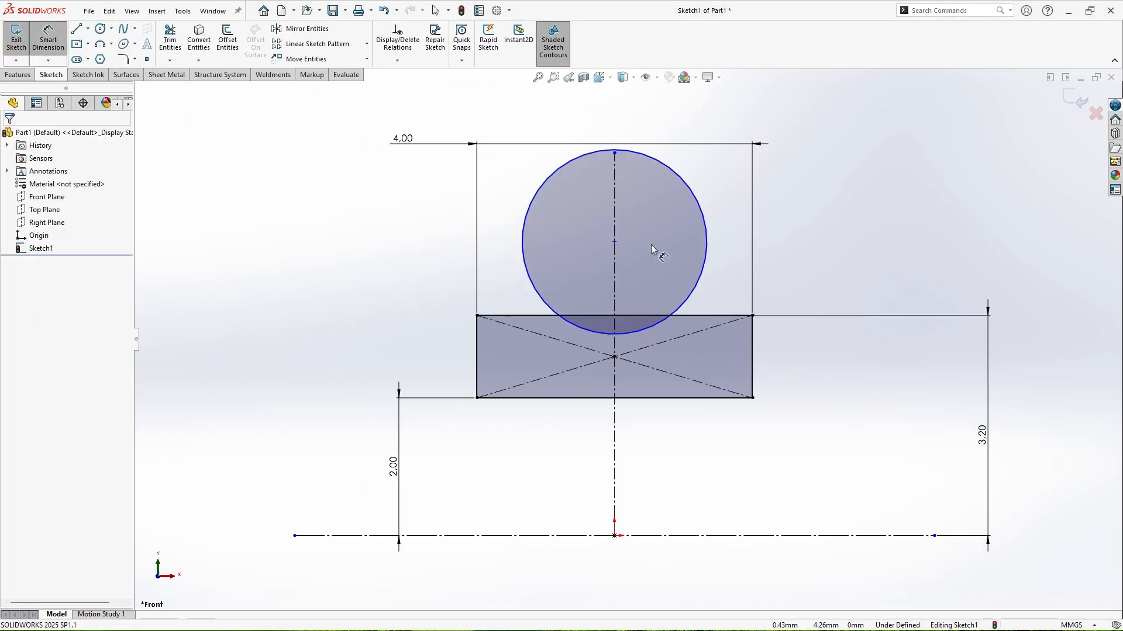
pyautogui.click(613, 242)
pyautogui.click(361, 535)
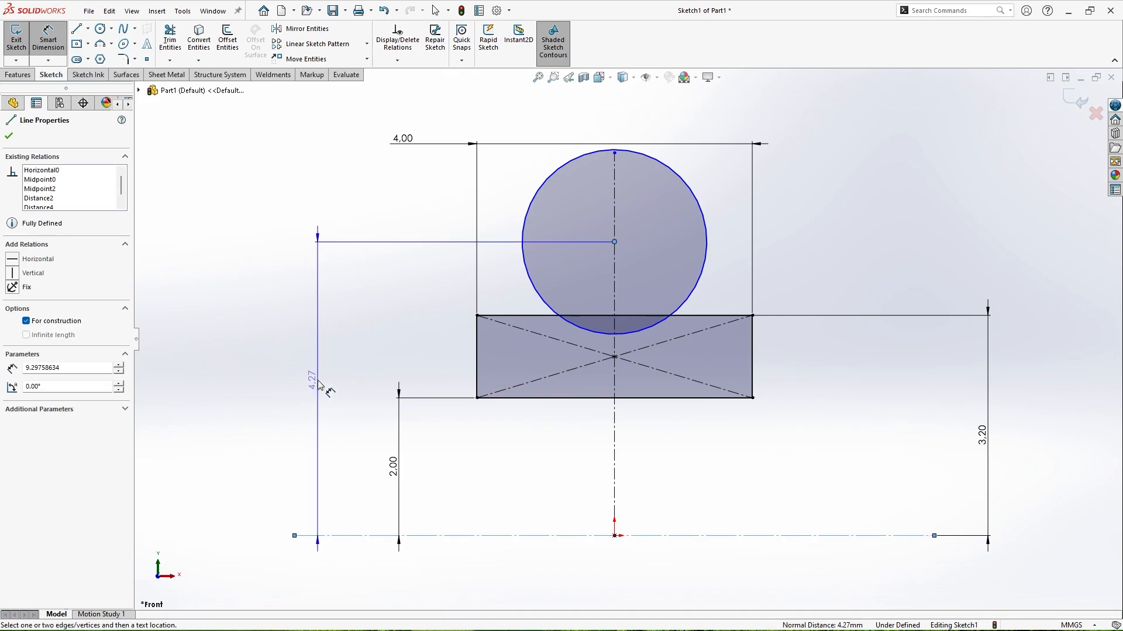
pyautogui.click(319, 384)
pyautogui.write('4.26762095mm')
pyautogui.press('Return')
# Set the circle's diameter to 2.35 mm and finish dimensioning
pyautogui.click(701, 228)
pyautogui.click(813, 186)
pyautogui.write('2.35')
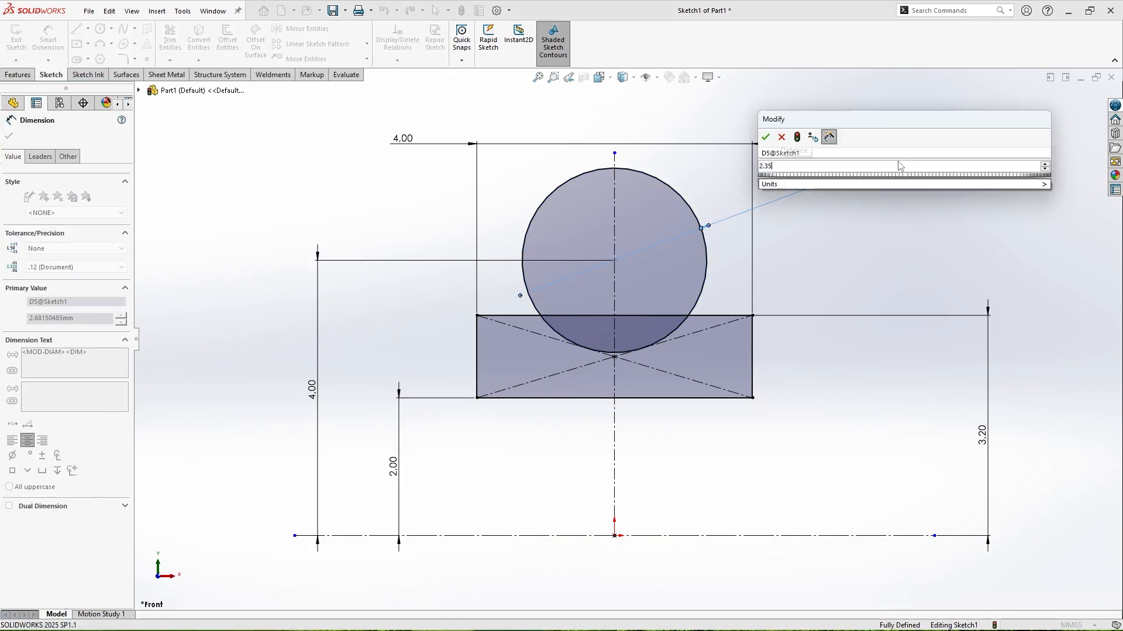
pyautogui.press('Return')
pyautogui.click(9, 137)
# Add 0.2 mm sketch fillets to the rectangle's two lower corners
pyautogui.click(122, 59)
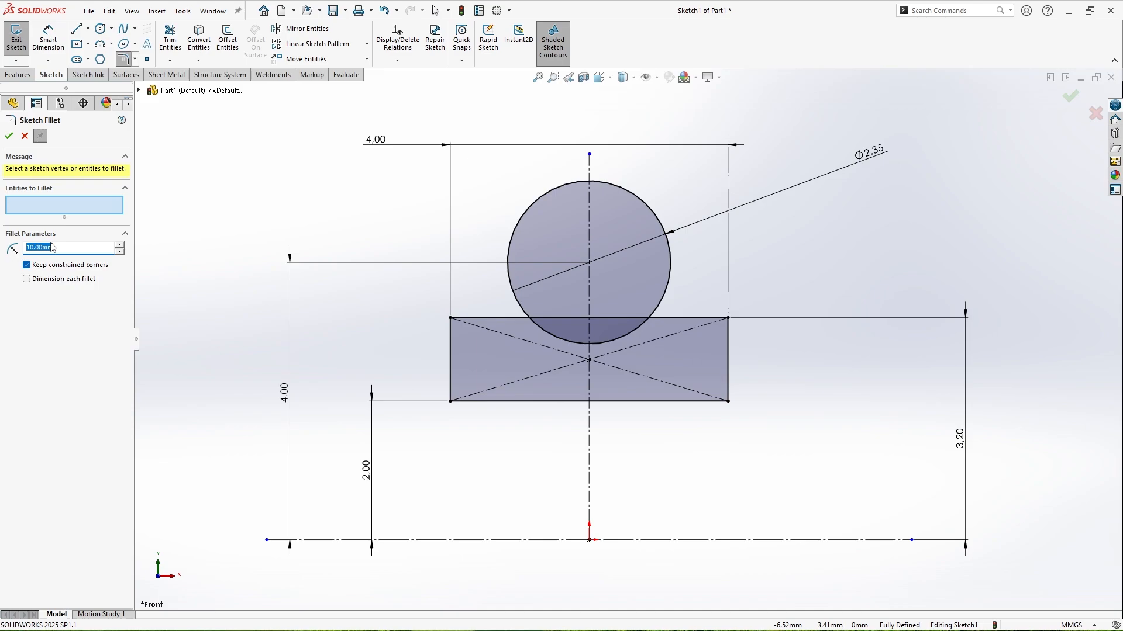
pyautogui.write('0.2')
pyautogui.click(450, 401)
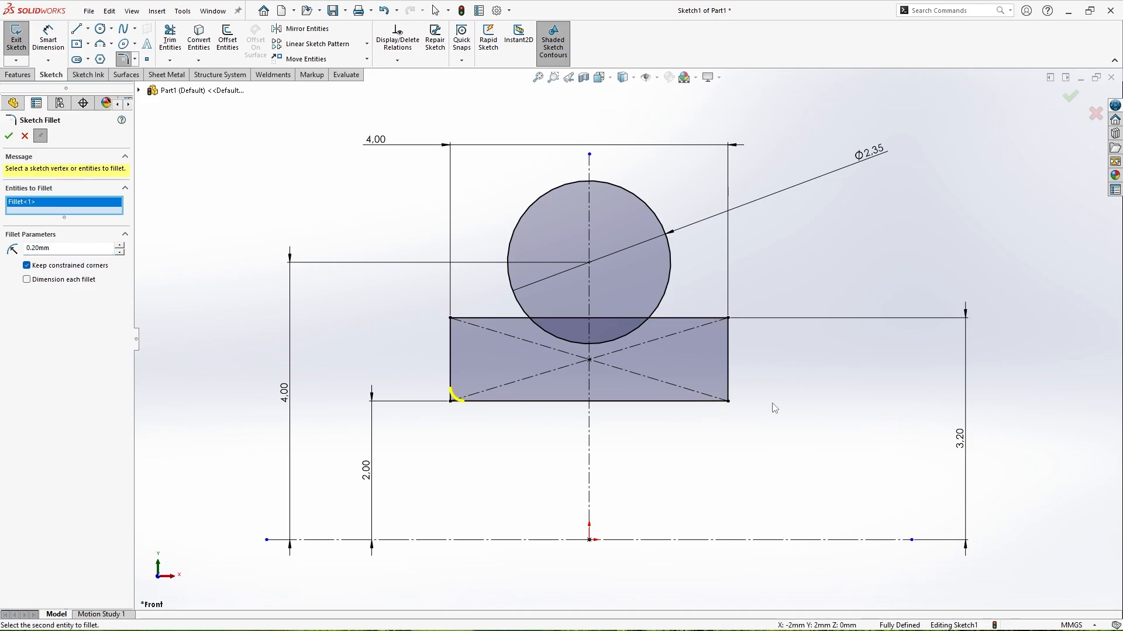
pyautogui.click(728, 402)
pyautogui.click(9, 136)
pyautogui.click(8, 137)
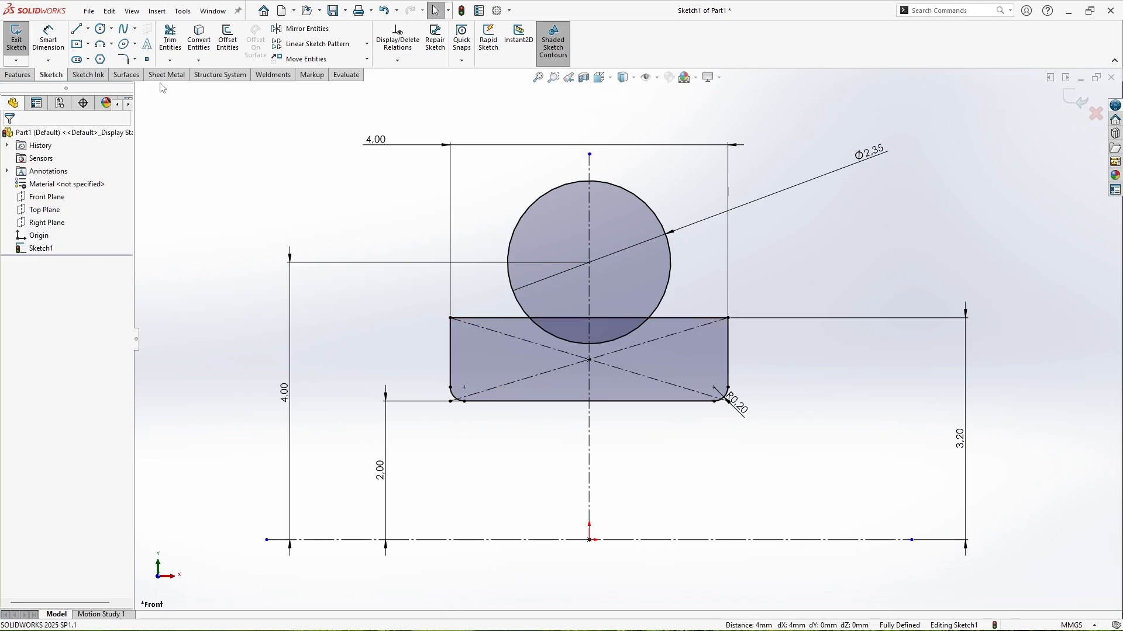
# Trim the circle outside the rectangle and the upper edge segment across it, leaving a concave arc groove
pyautogui.click(169, 38)
pyautogui.moveTo(504, 196); pyautogui.dragTo(679, 169)
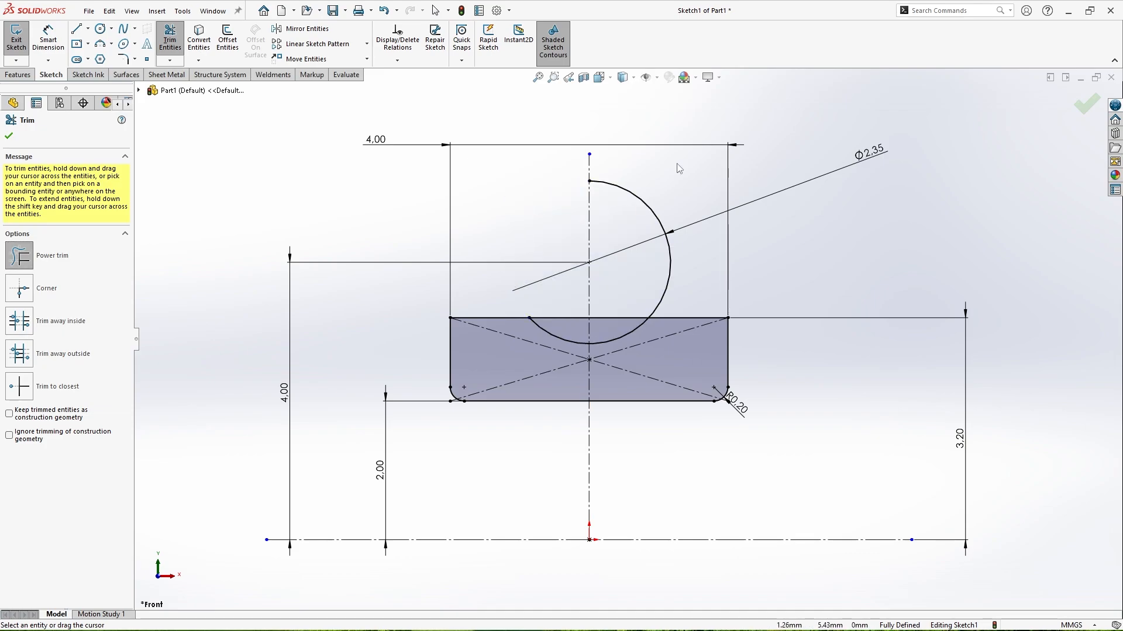
pyautogui.click(608, 318)
pyautogui.press('Escape')
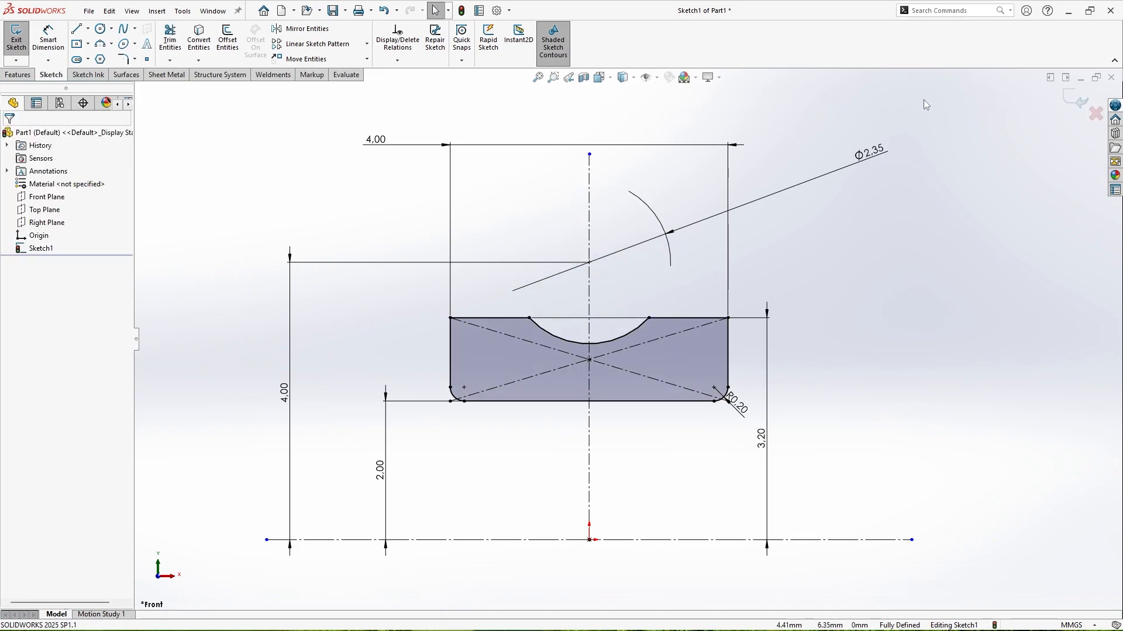
# Finish the sketch and revolve the profile 360° about the horizontal centerline
pyautogui.click(1083, 104)
pyautogui.click(18, 74)
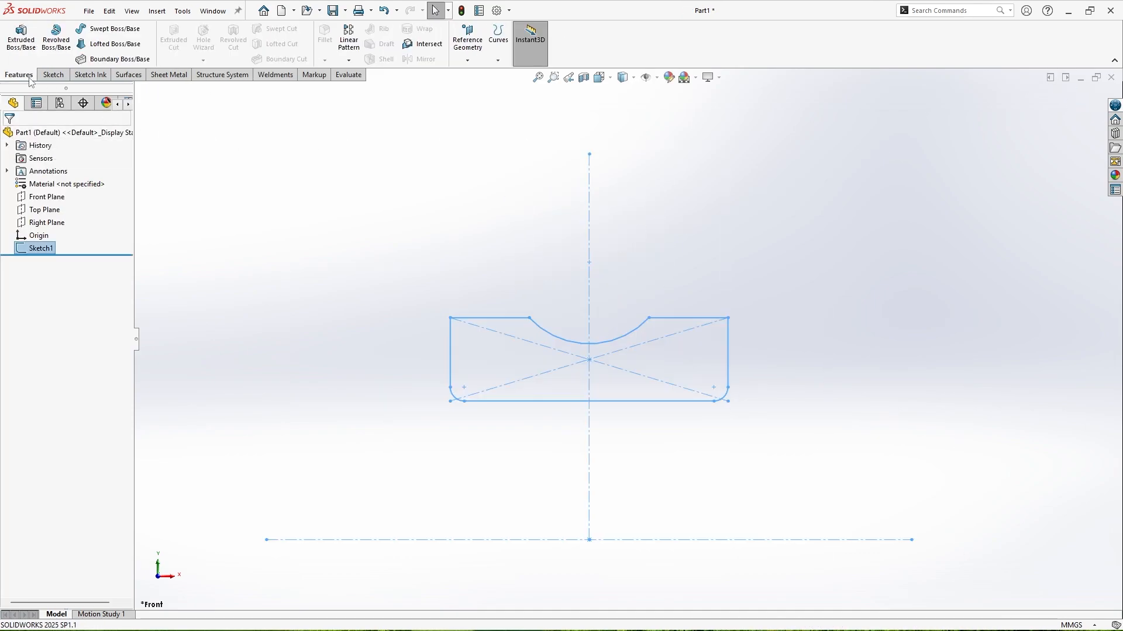
pyautogui.click(56, 38)
pyautogui.click(429, 440)
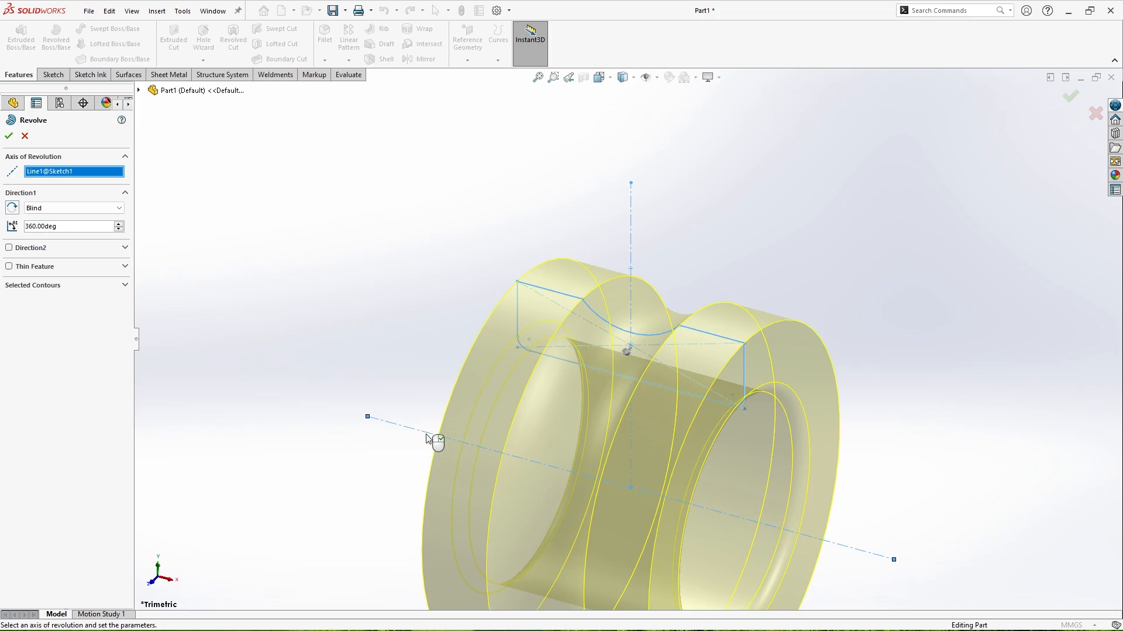
pyautogui.click(9, 136)
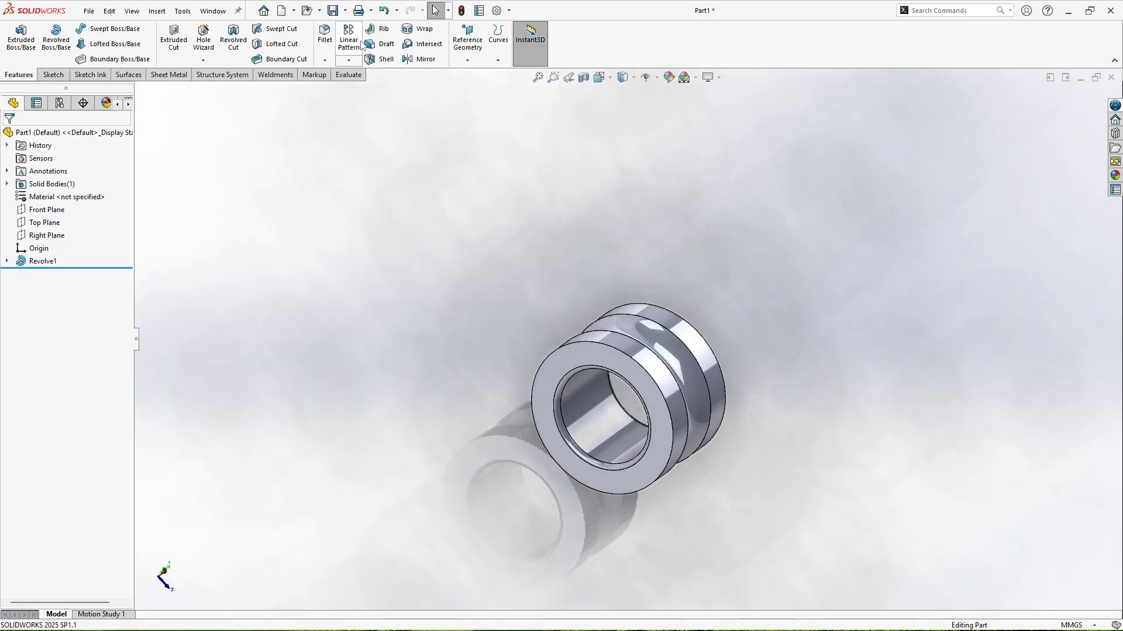
# Save the part as Inner Bearing in the Ball Bearing folder and close it
pyautogui.hotkey('ctrl', 's')
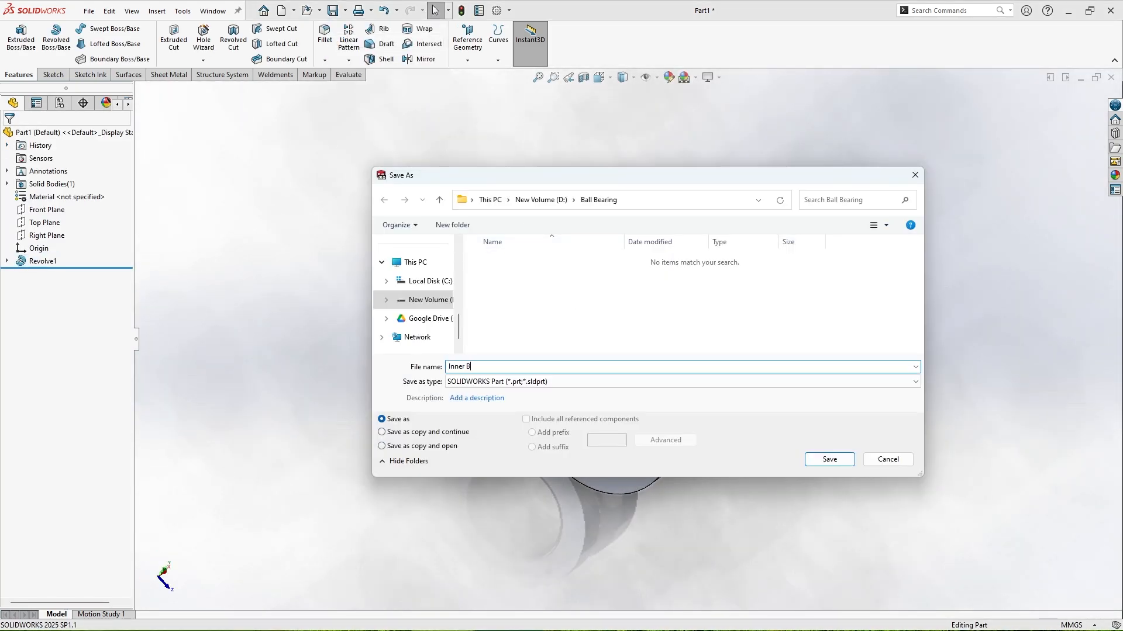
pyautogui.click(846, 461)
pyautogui.hotkey('ctrl', 'w')
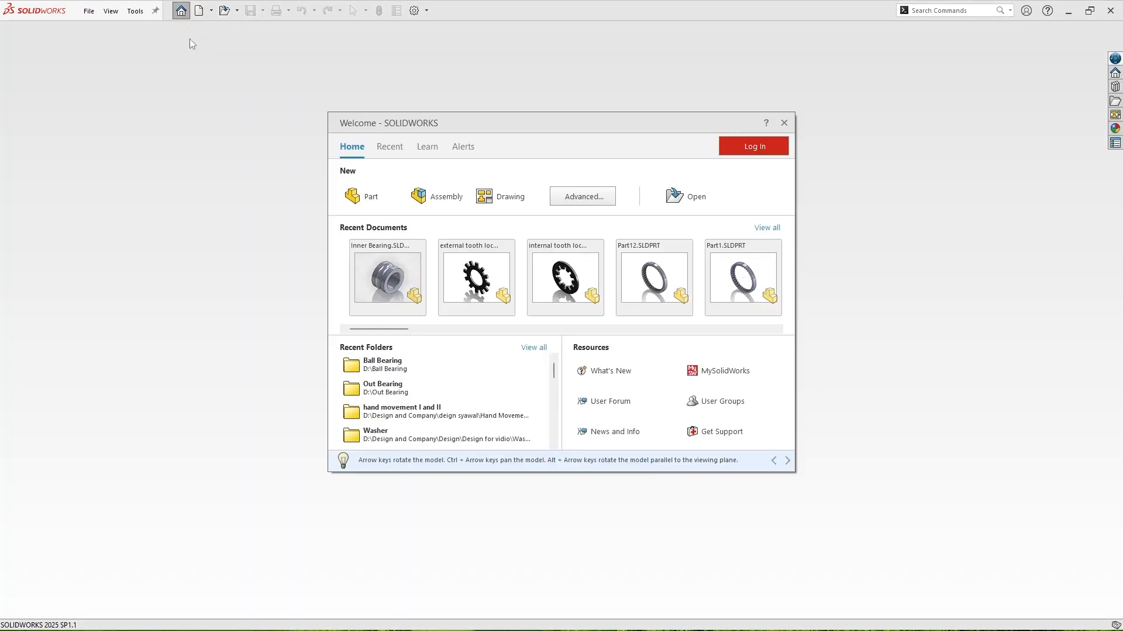
# Create a new part and start a sketch on its Front Plane
pyautogui.click(371, 194)
pyautogui.click(54, 74)
pyautogui.click(18, 38)
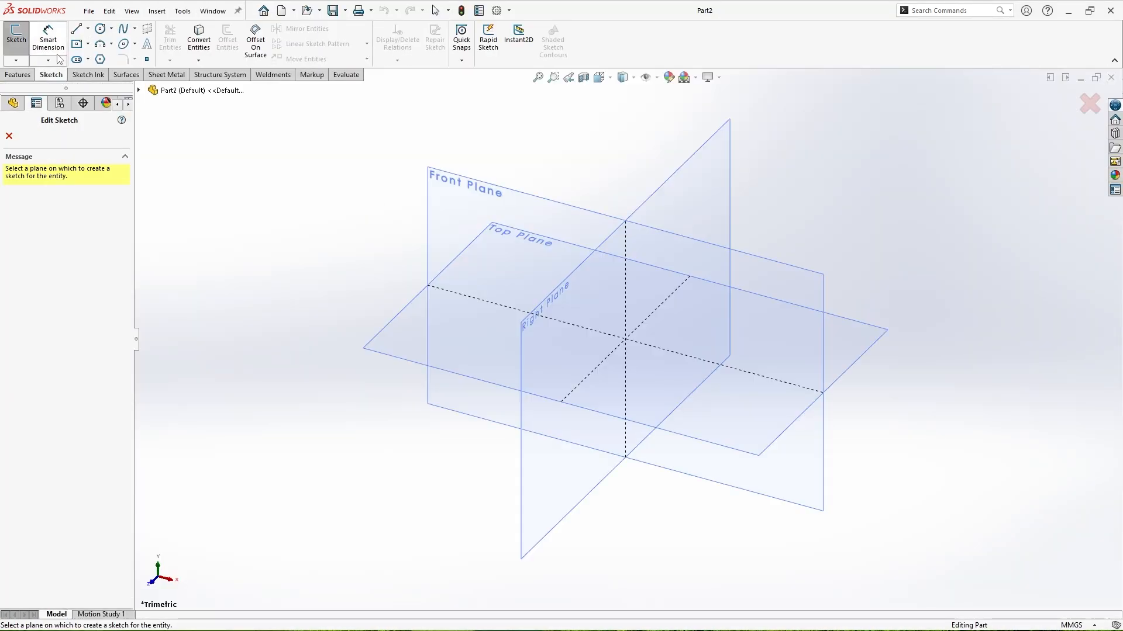
pyautogui.click(453, 177)
# Draw a horizontal midpoint line about 298 mm long centred on the origin
pyautogui.click(88, 28)
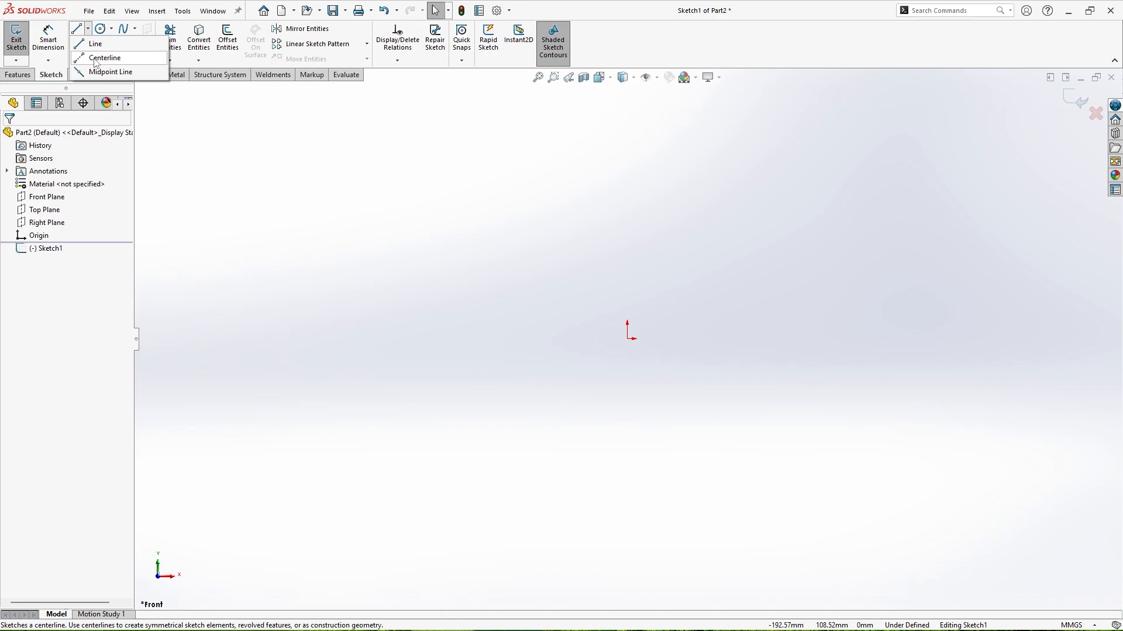
pyautogui.click(111, 70)
pyautogui.click(627, 338)
pyautogui.click(979, 339)
pyautogui.rightClick(980, 340)
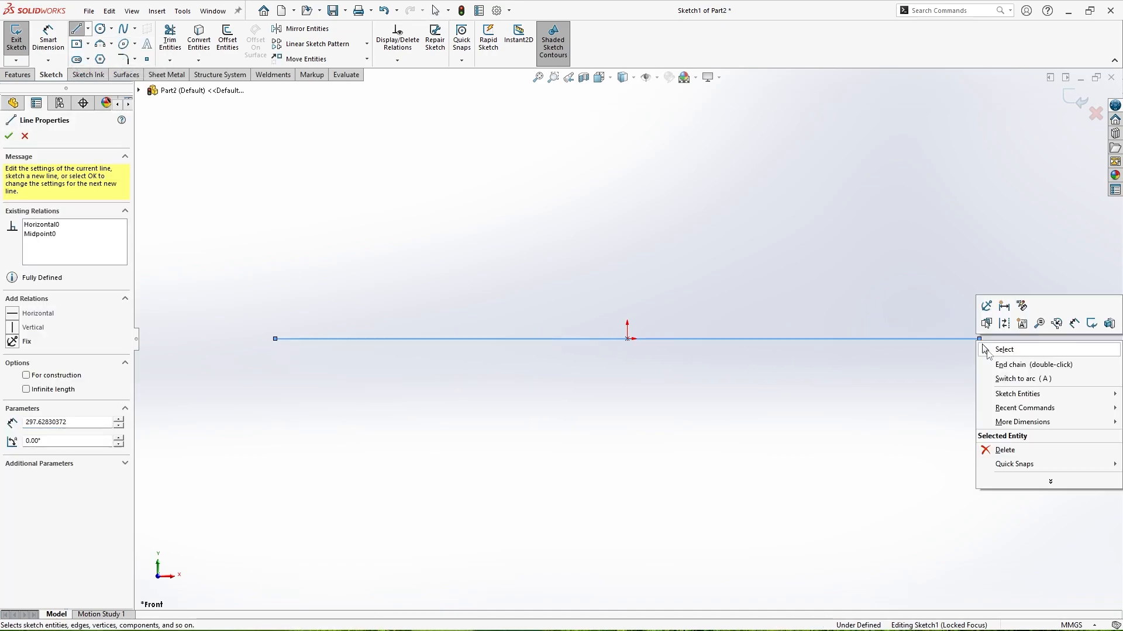
pyautogui.click(1006, 349)
# Draw a vertical centerline about 146 mm long upward from the origin
pyautogui.click(76, 28)
pyautogui.click(87, 28)
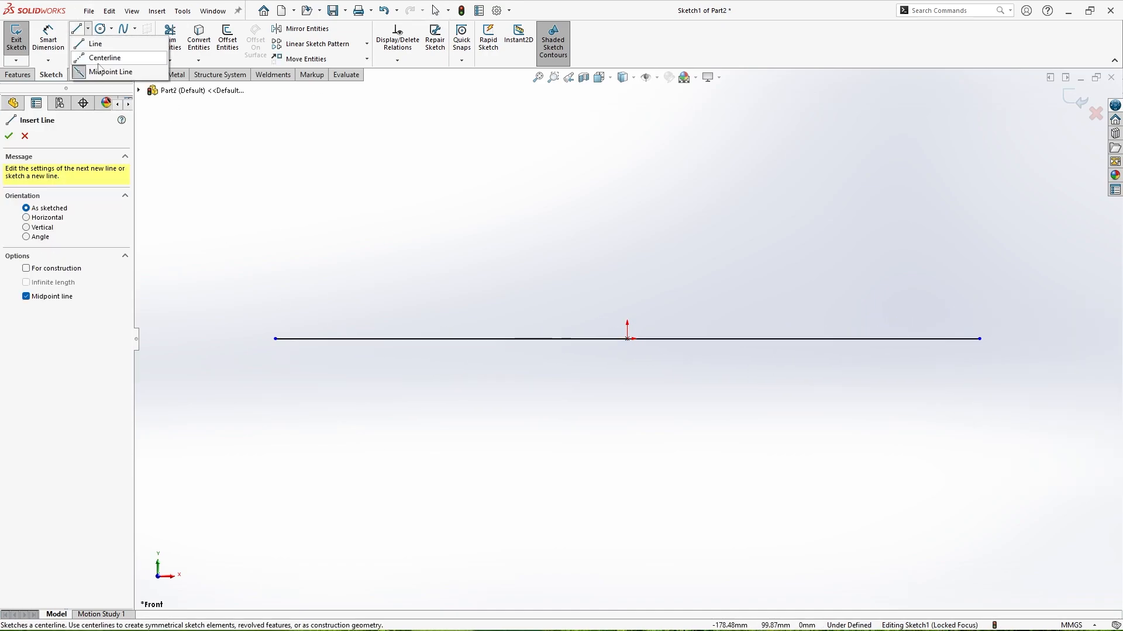
pyautogui.click(111, 57)
pyautogui.click(627, 339)
pyautogui.click(627, 141)
pyautogui.rightClick(627, 141)
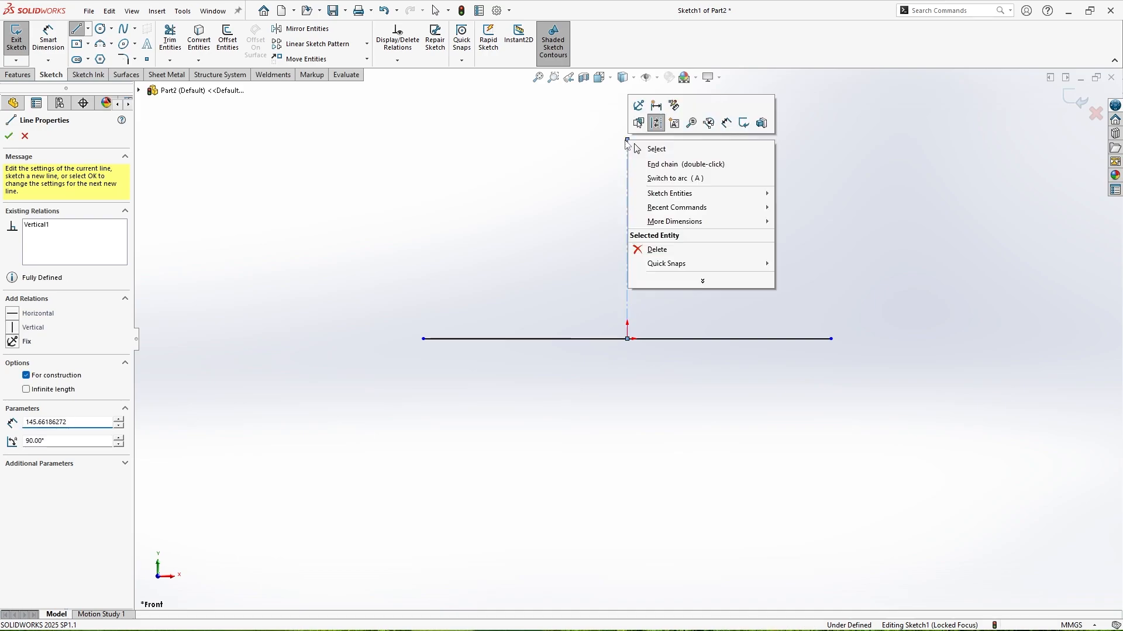
pyautogui.click(657, 148)
# Make the new part's horizontal sketch line construction geometry
pyautogui.click(559, 339)
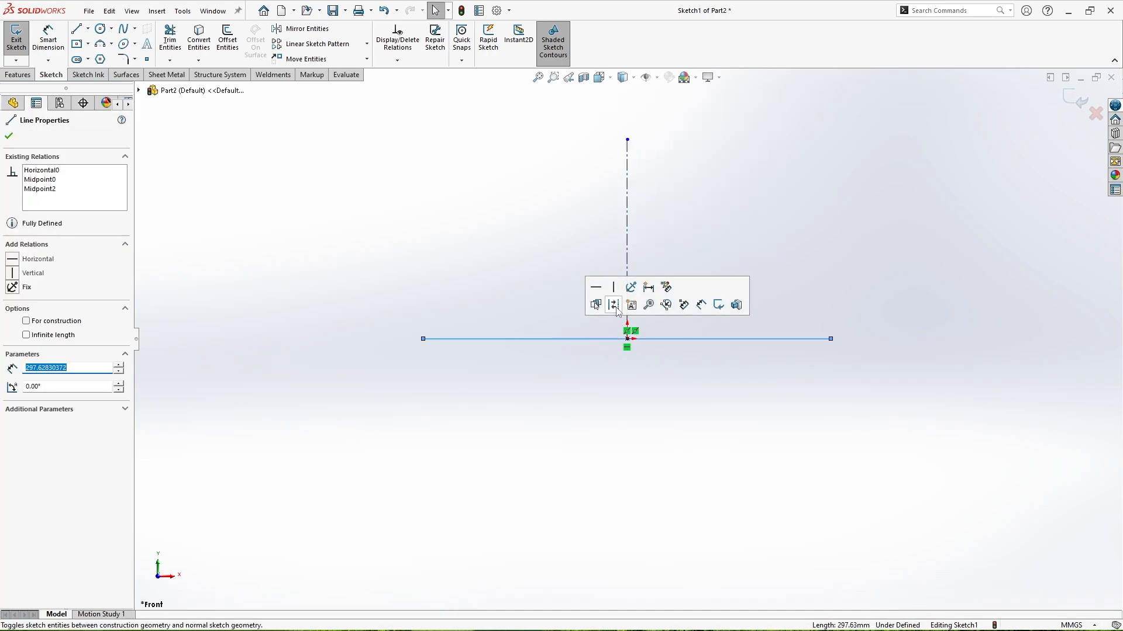
pyautogui.click(614, 304)
pyautogui.scroll(-2, 678, 345)
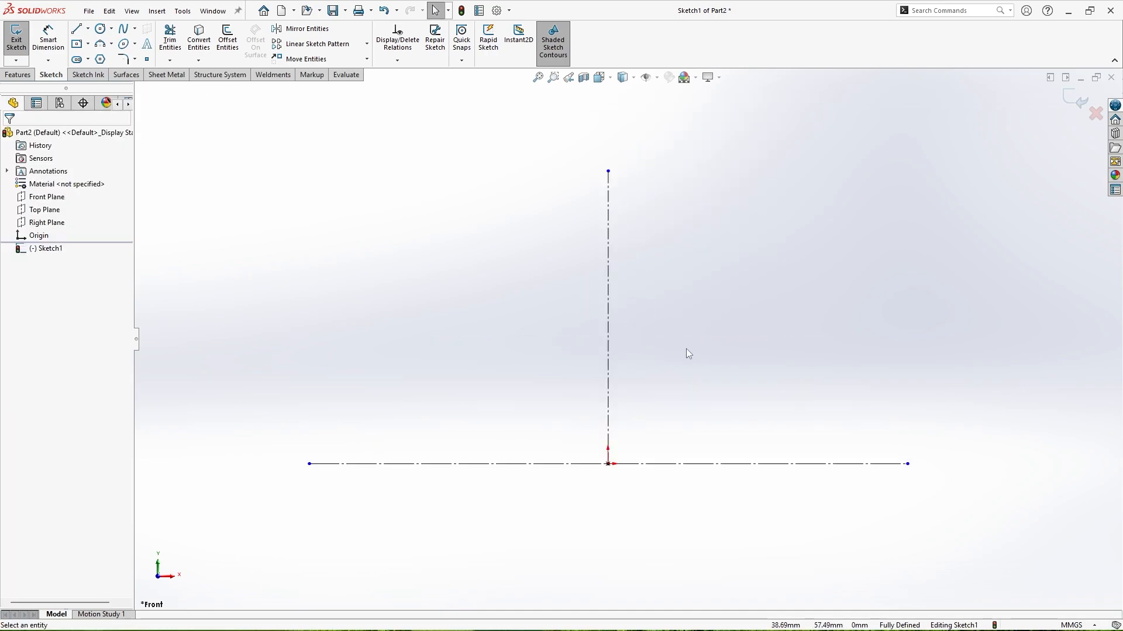
# Draw a center rectangle on the vertical centerline, with its lower edge about 101 mm above the horizontal construction line
pyautogui.click(82, 45)
pyautogui.click(608, 237)
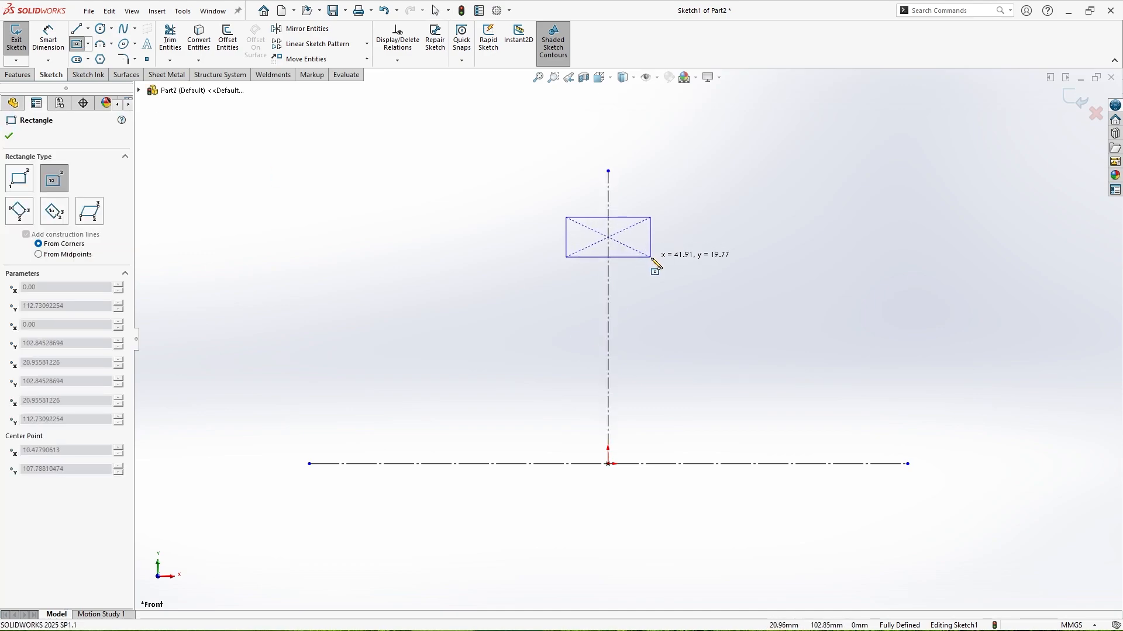
pyautogui.click(695, 261)
pyautogui.rightClick(696, 263)
pyautogui.click(707, 268)
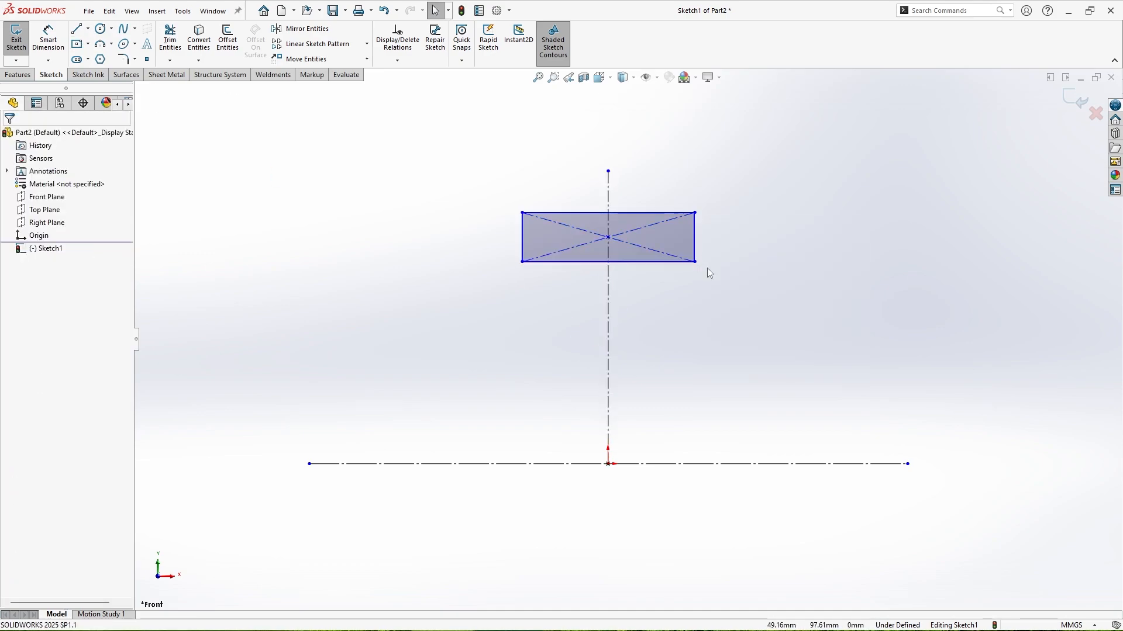
# Dimension the rectangle's lower edge 4.8 mm and its upper edge 6 mm from the horizontal construction line
pyautogui.click(48, 40)
pyautogui.click(564, 261)
pyautogui.click(462, 464)
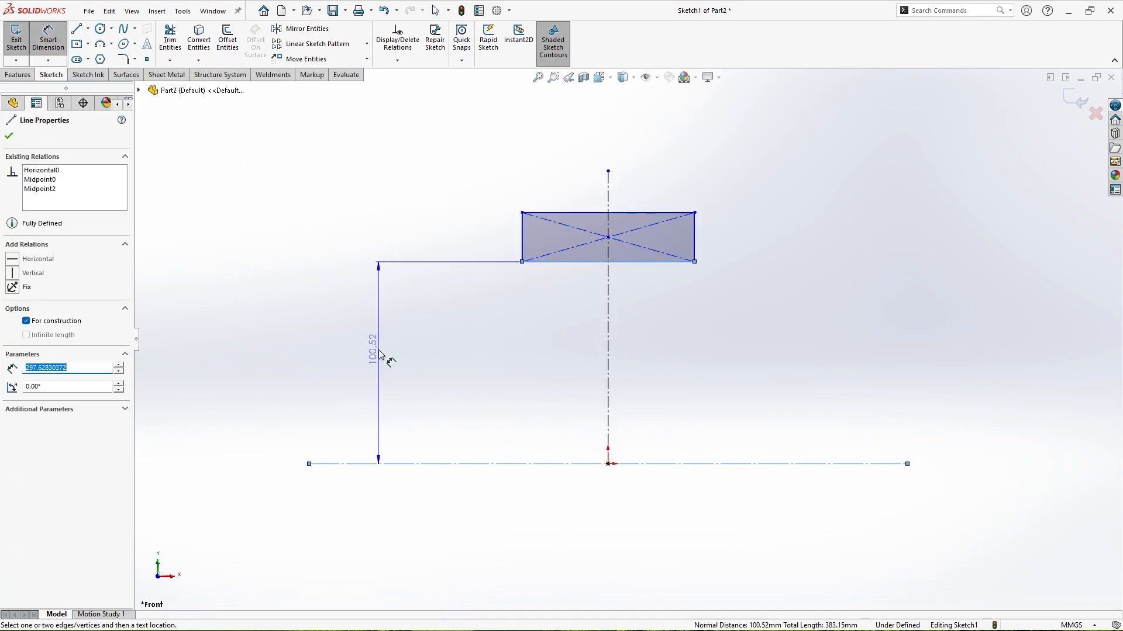
pyautogui.click(444, 376)
pyautogui.write('4.8')
pyautogui.press('Return')
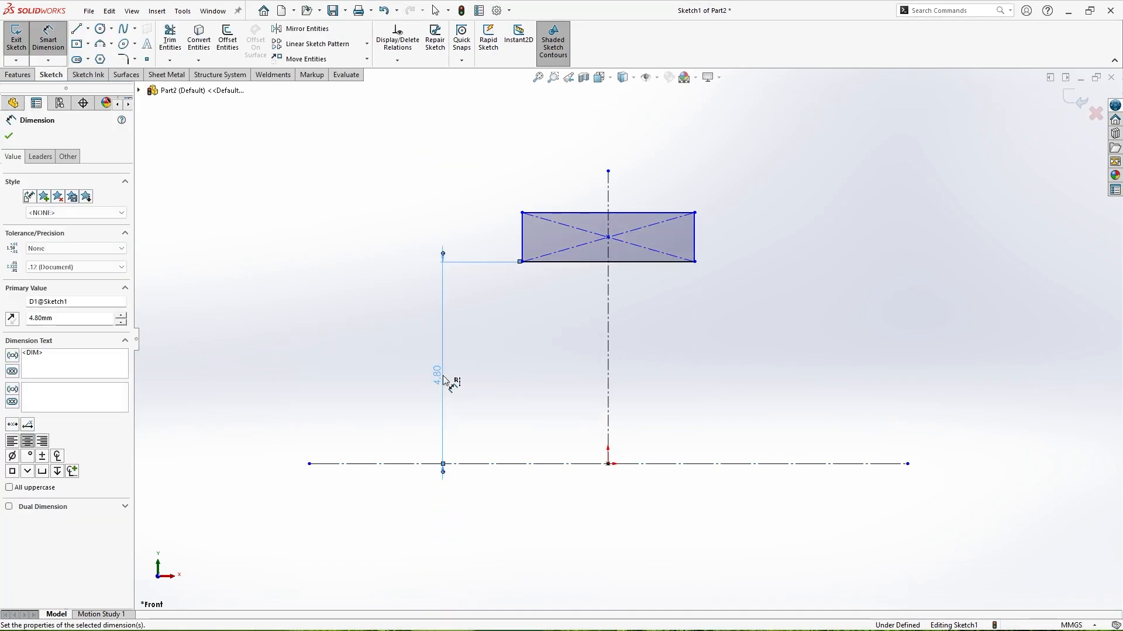
pyautogui.click(630, 213)
pyautogui.click(777, 464)
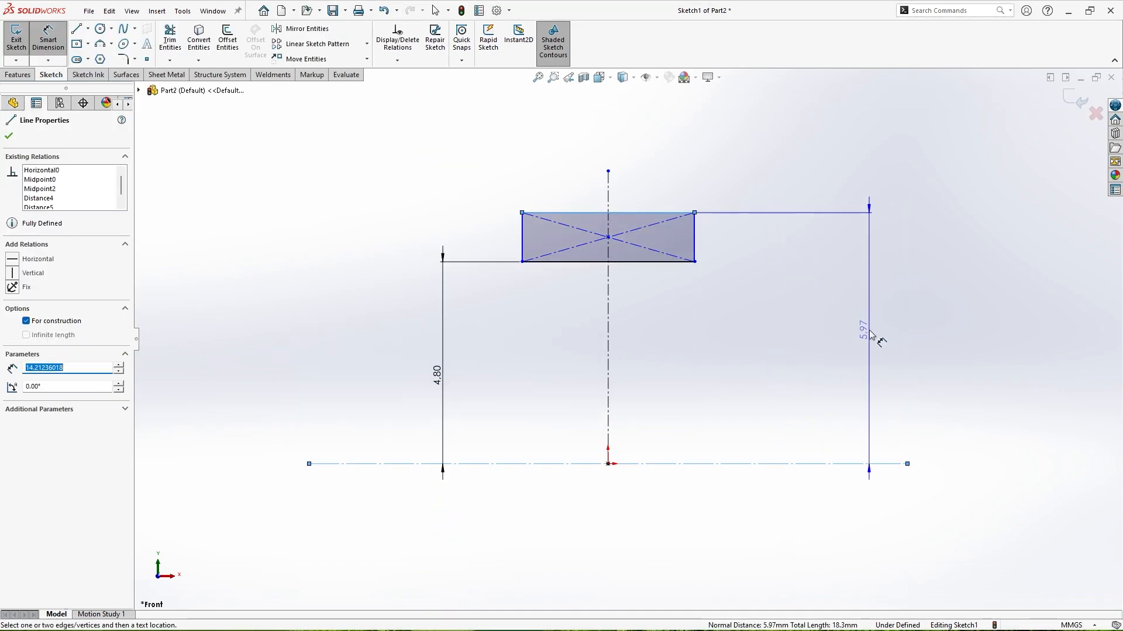
pyautogui.click(871, 334)
pyautogui.press('Return')
# Dimension the rectangle's width as 4 mm
pyautogui.click(655, 211)
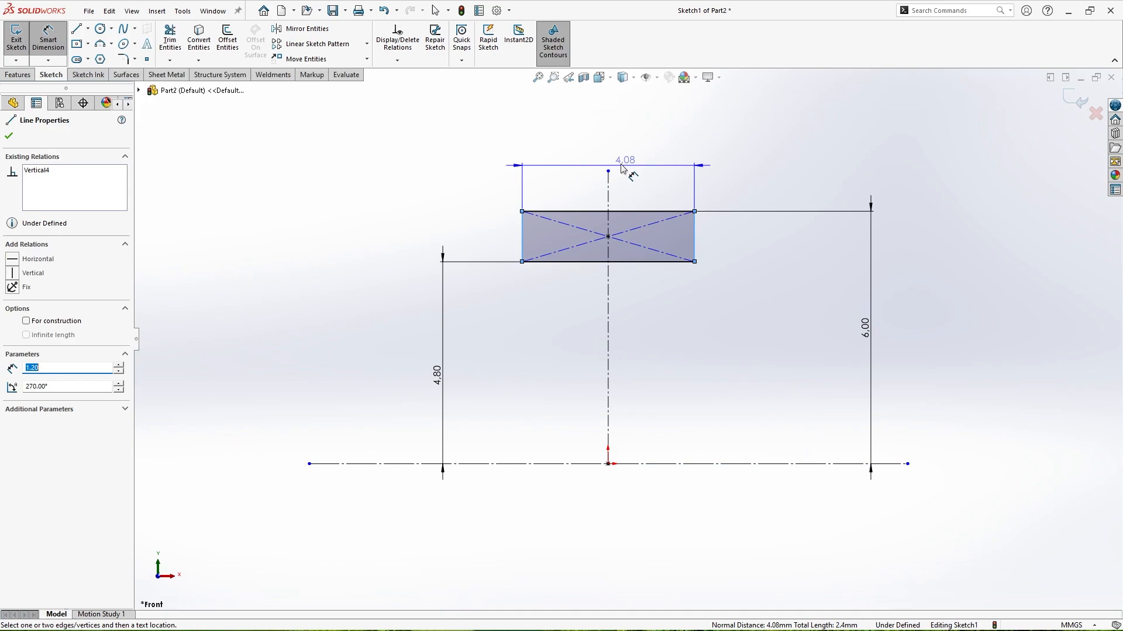
pyautogui.click(449, 149)
pyautogui.write('4')
pyautogui.press('Return')
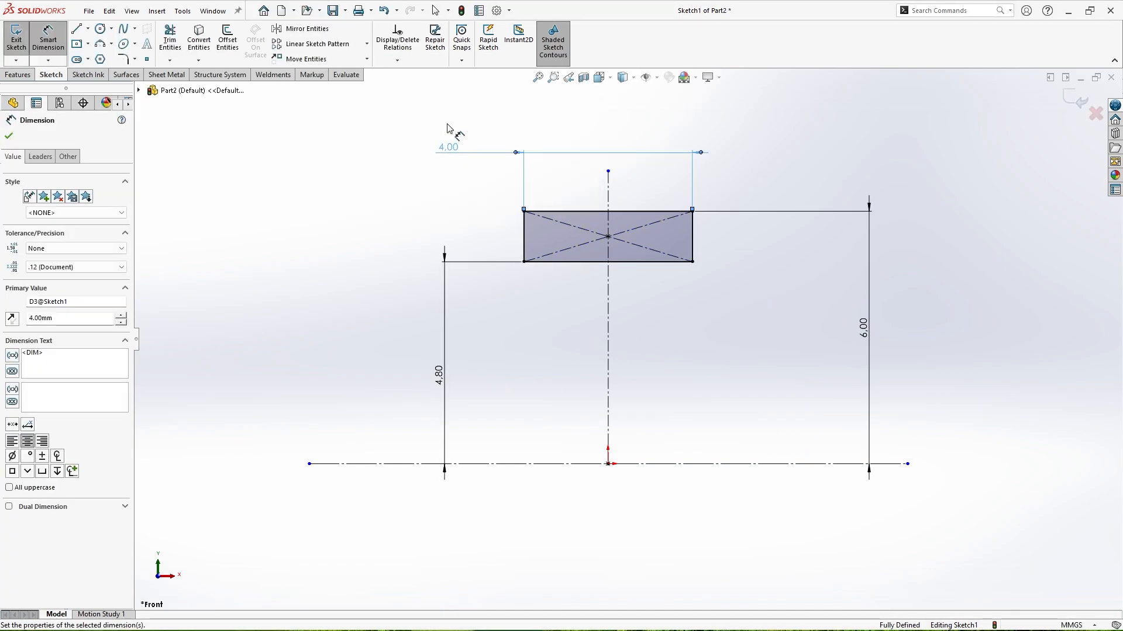
pyautogui.press('Escape')
# Draw a circle of about 2 mm radius centred on the vertical centerline, about 3 mm above the origin
pyautogui.click(101, 29)
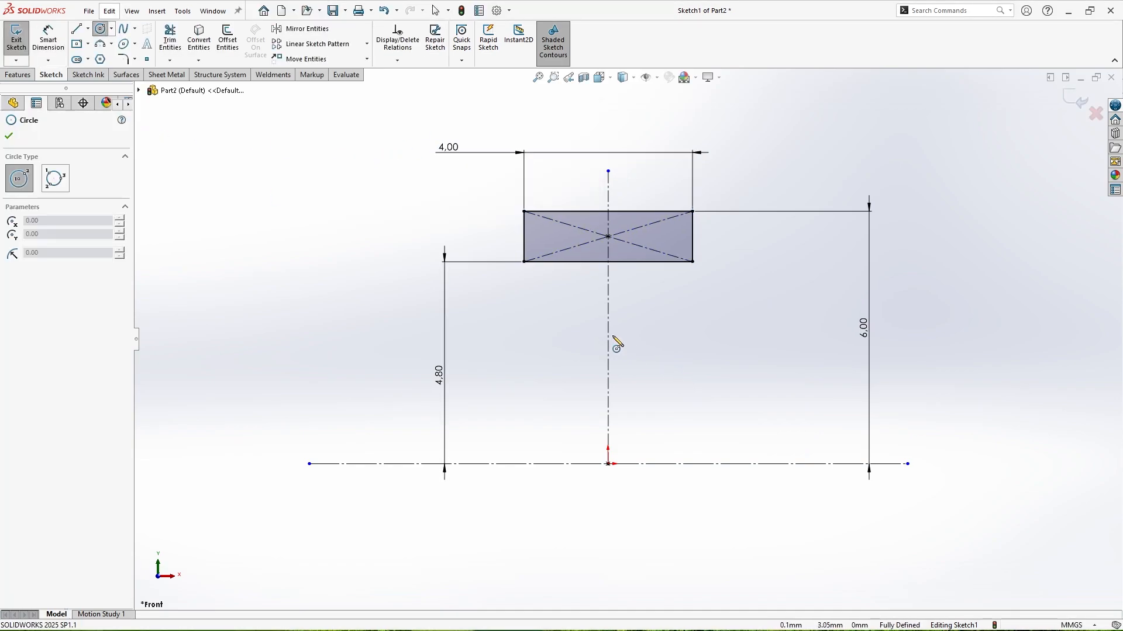
pyautogui.click(608, 337)
pyautogui.click(681, 380)
pyautogui.rightClick(683, 379)
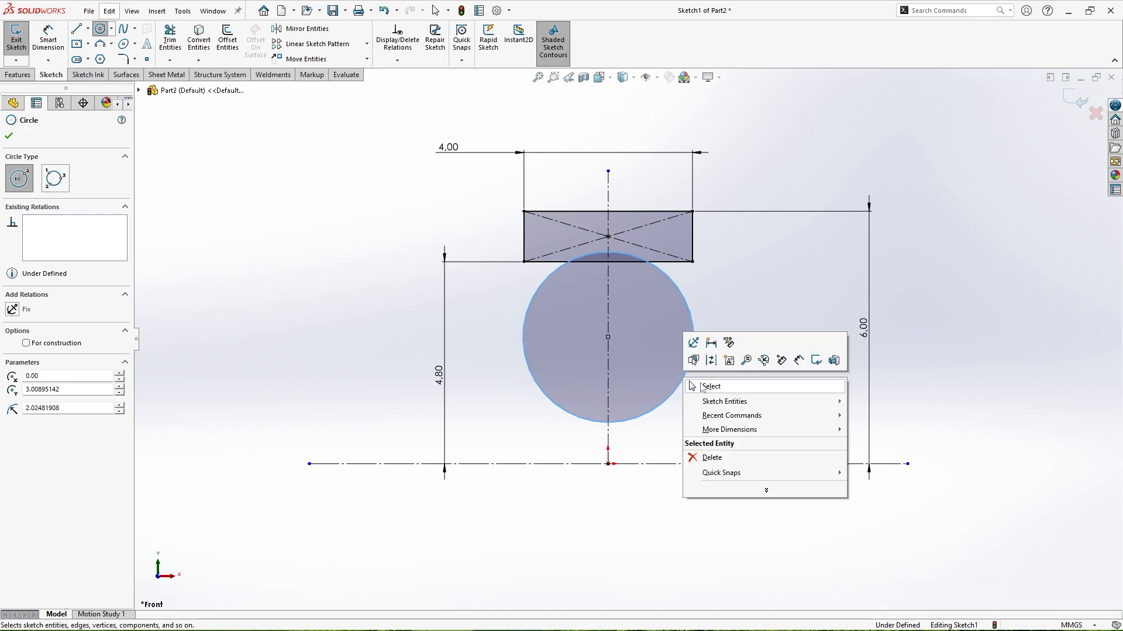
pyautogui.click(688, 384)
# Dimension the circle's center 4 mm above the horizontal construction line
pyautogui.press('d')
pyautogui.click(608, 338)
pyautogui.click(696, 462)
pyautogui.click(994, 404)
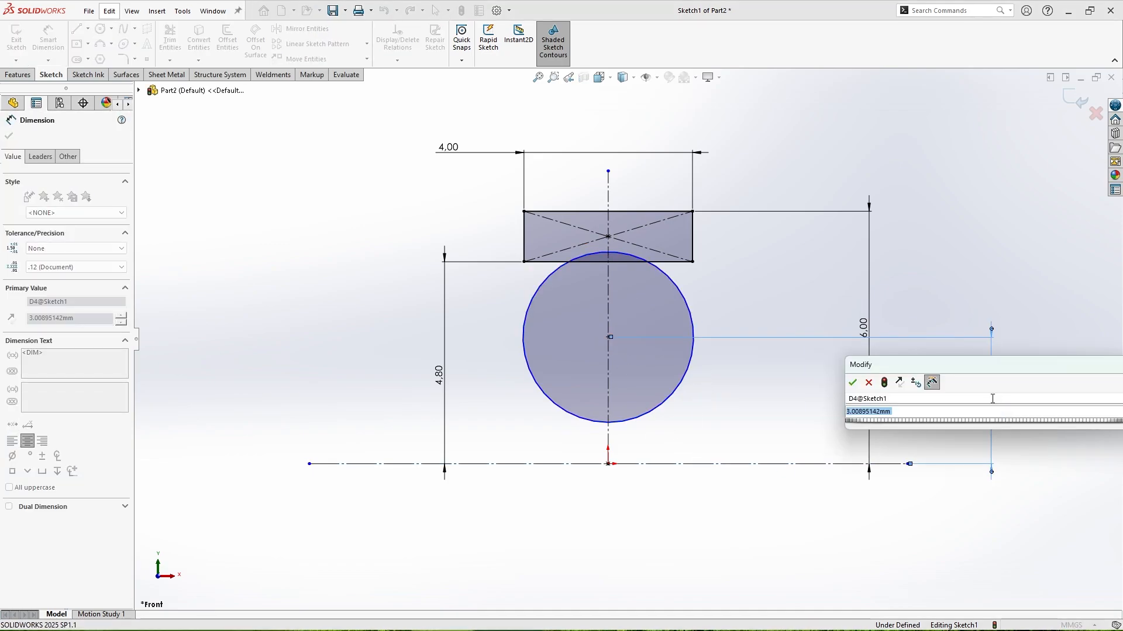
pyautogui.write('4')
pyautogui.press('Return')
# Set the circle's diameter to 2.35 mm
pyautogui.click(527, 329)
pyautogui.click(498, 518)
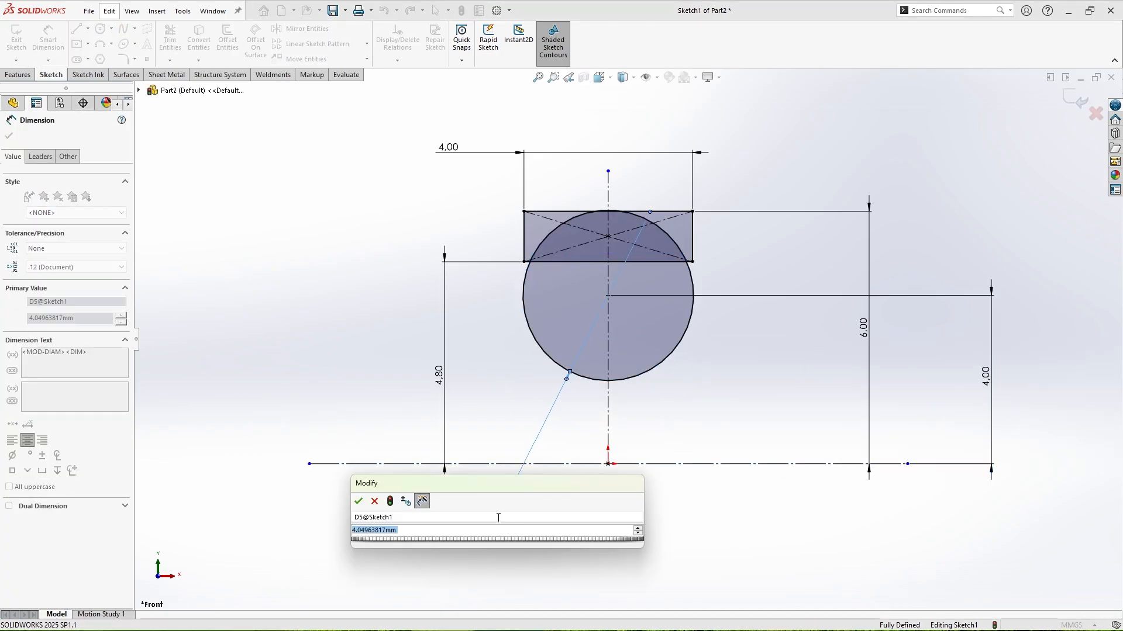
pyautogui.write('2.35')
pyautogui.press('Return')
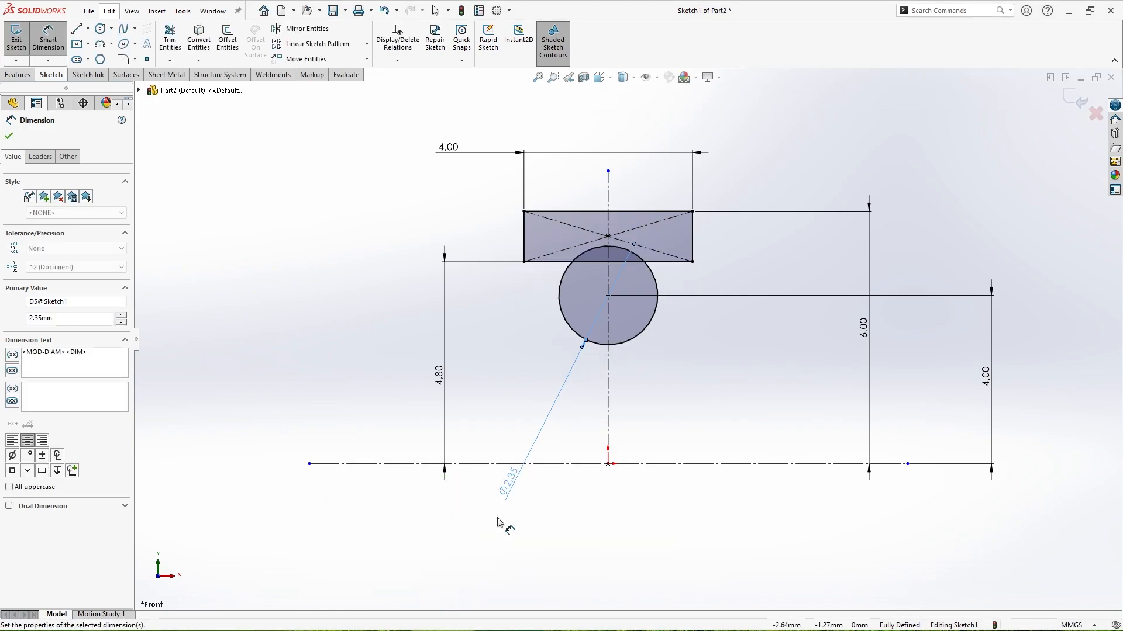
pyautogui.press('Escape')
# Round the rectangle's two upper corners with a 0.2 mm sketch fillet
pyautogui.click(123, 59)
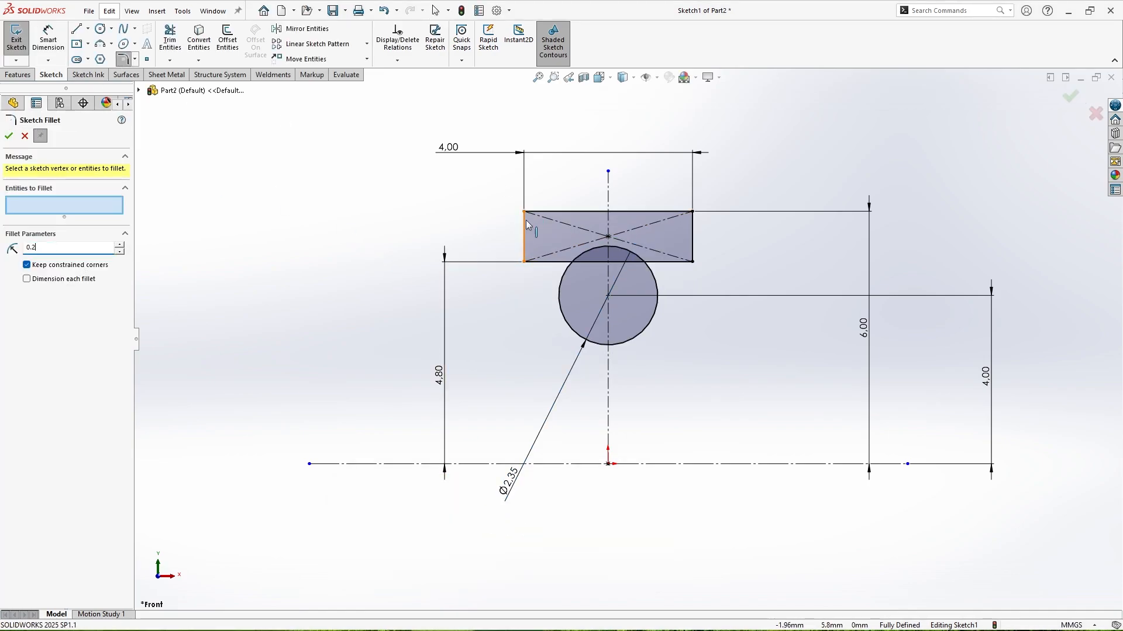
pyautogui.click(524, 211)
pyautogui.click(692, 211)
pyautogui.click(8, 136)
pyautogui.click(9, 135)
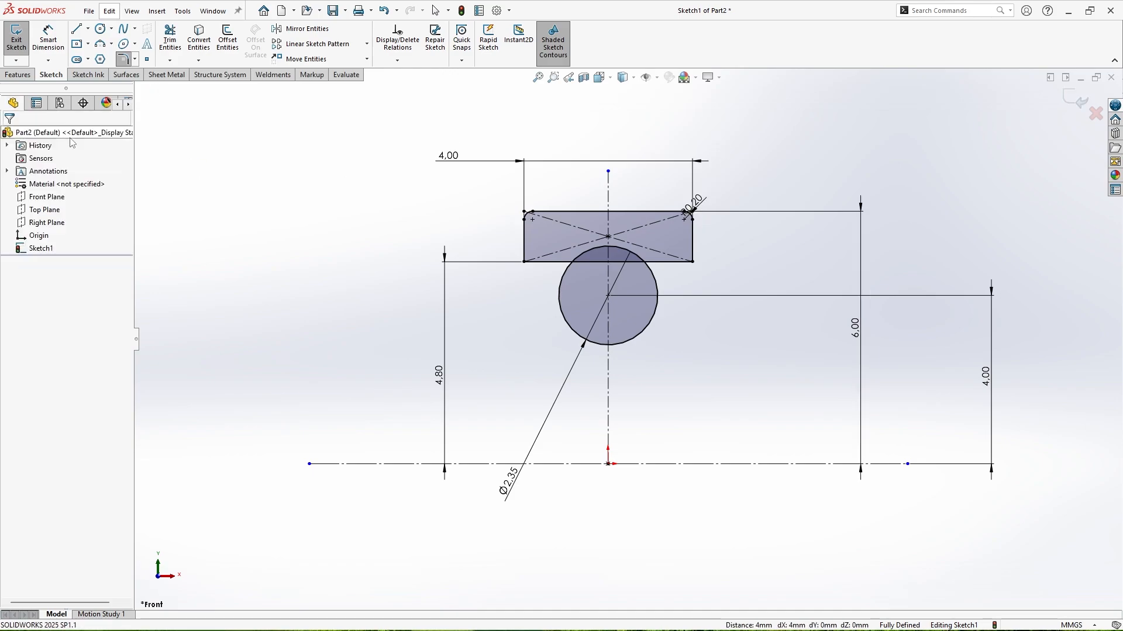
# Trim the circle and the rectangle's lower edge to leave only an arc groove in the profile, and exit the sketch
pyautogui.click(170, 38)
pyautogui.click(21, 260)
pyautogui.moveTo(574, 304); pyautogui.dragTo(528, 335)
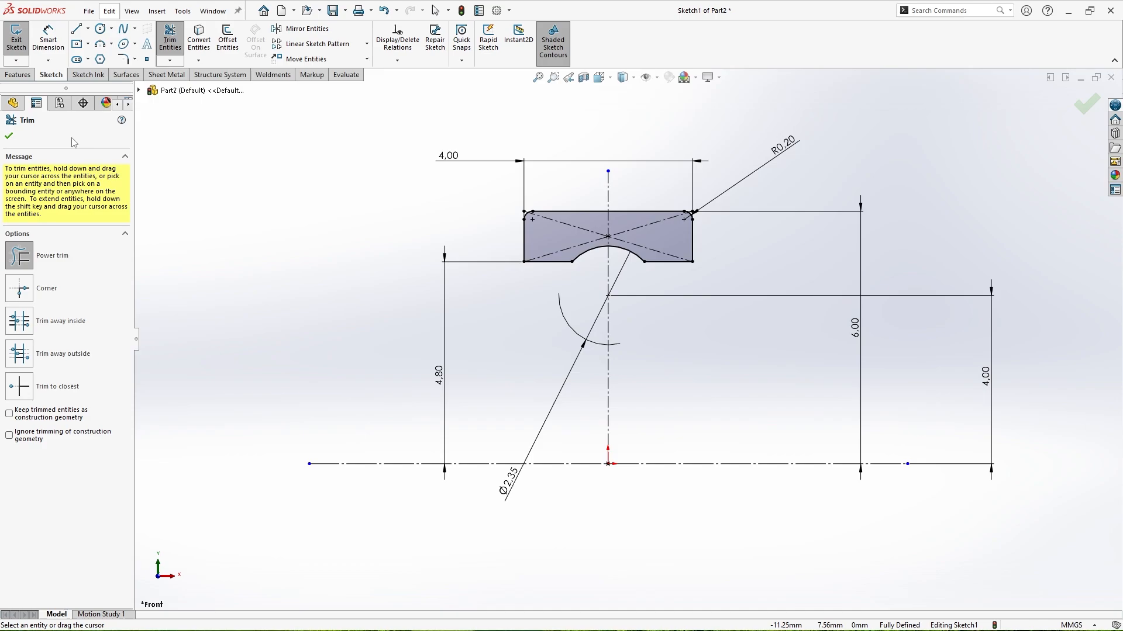
pyautogui.click(1086, 104)
pyautogui.click(1079, 112)
# Revolve the profile 360° about the horizontal construction line and save the part as Outer Bearing in the Ball Bearing folder
pyautogui.click(18, 74)
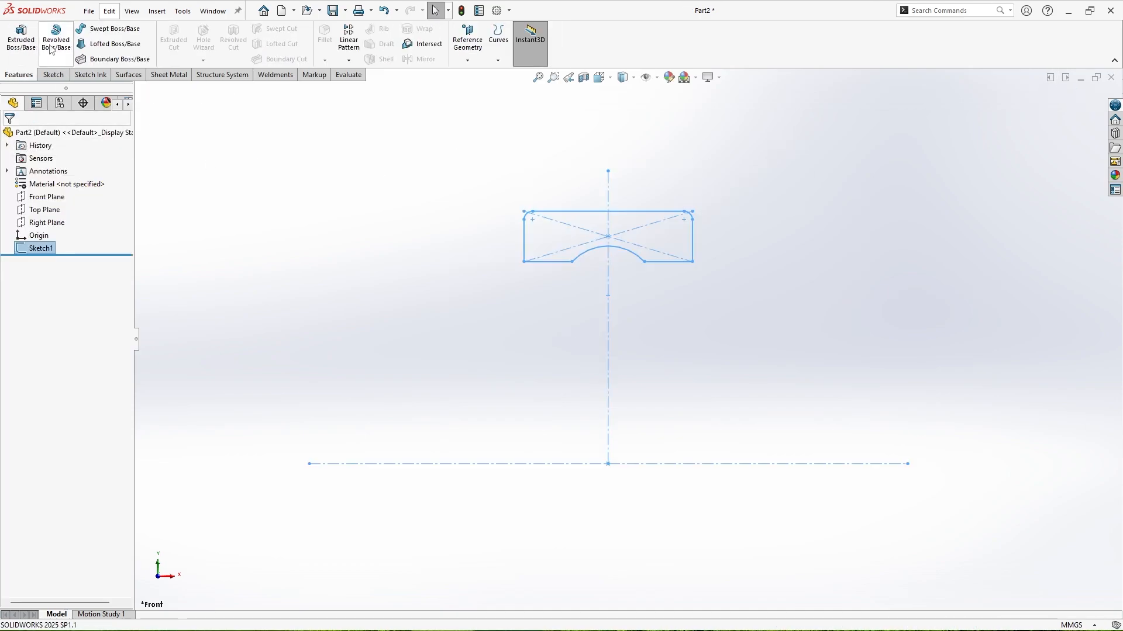
pyautogui.click(56, 38)
pyautogui.click(662, 482)
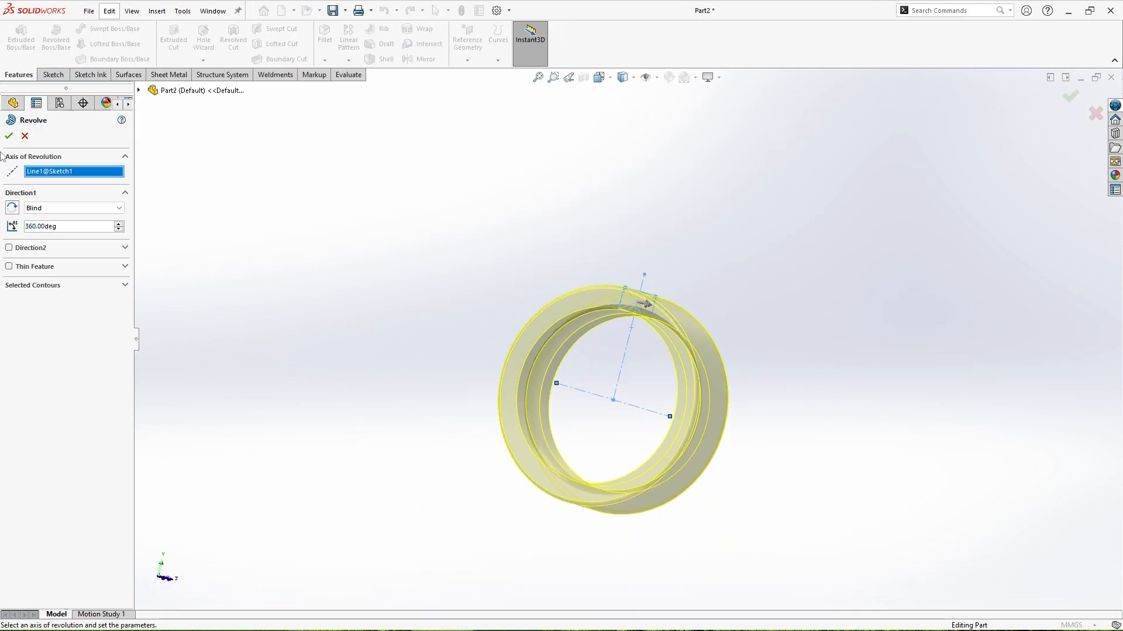
pyautogui.press('Return')
pyautogui.click(332, 10)
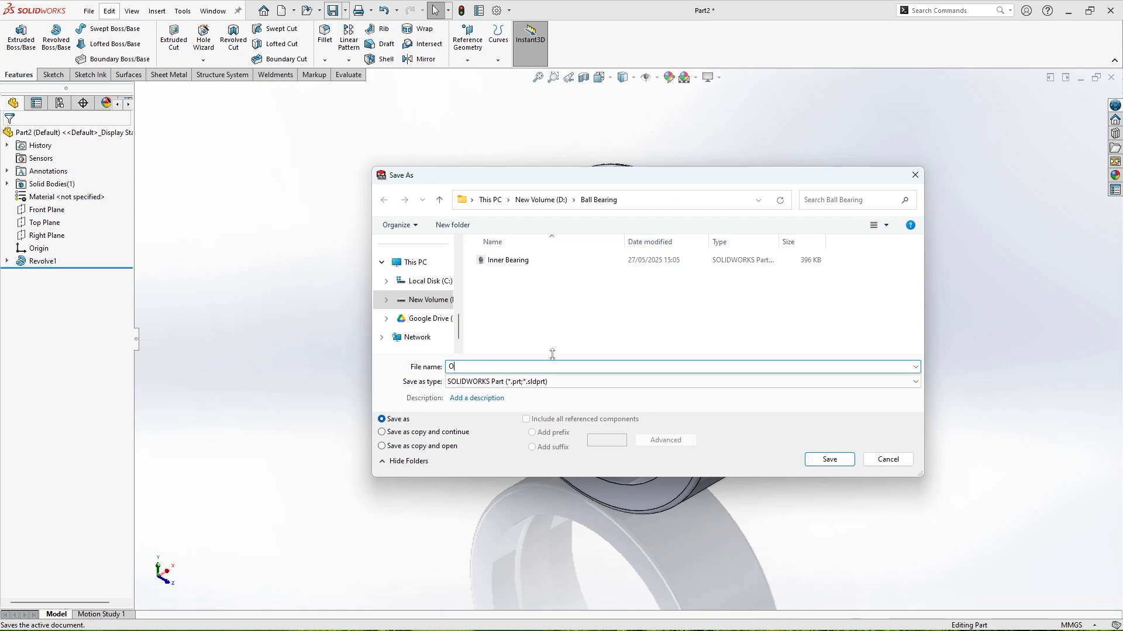
pyautogui.click(819, 459)
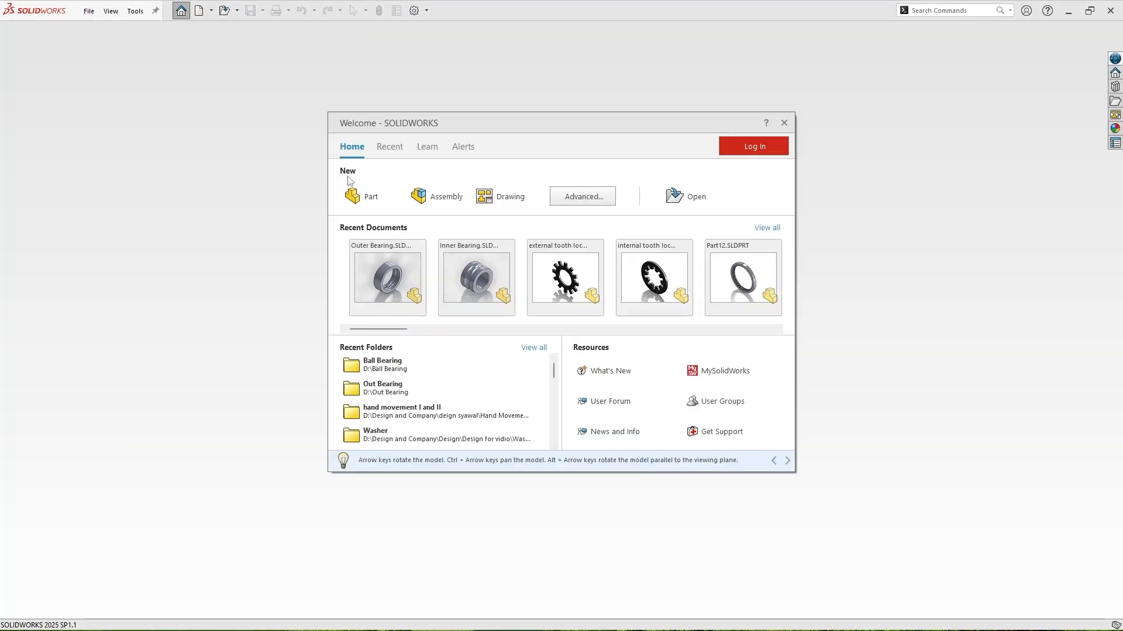
# Create another new part for the ball and start a sketch on its Front Plane
pyautogui.click(370, 197)
pyautogui.click(51, 74)
pyautogui.click(16, 35)
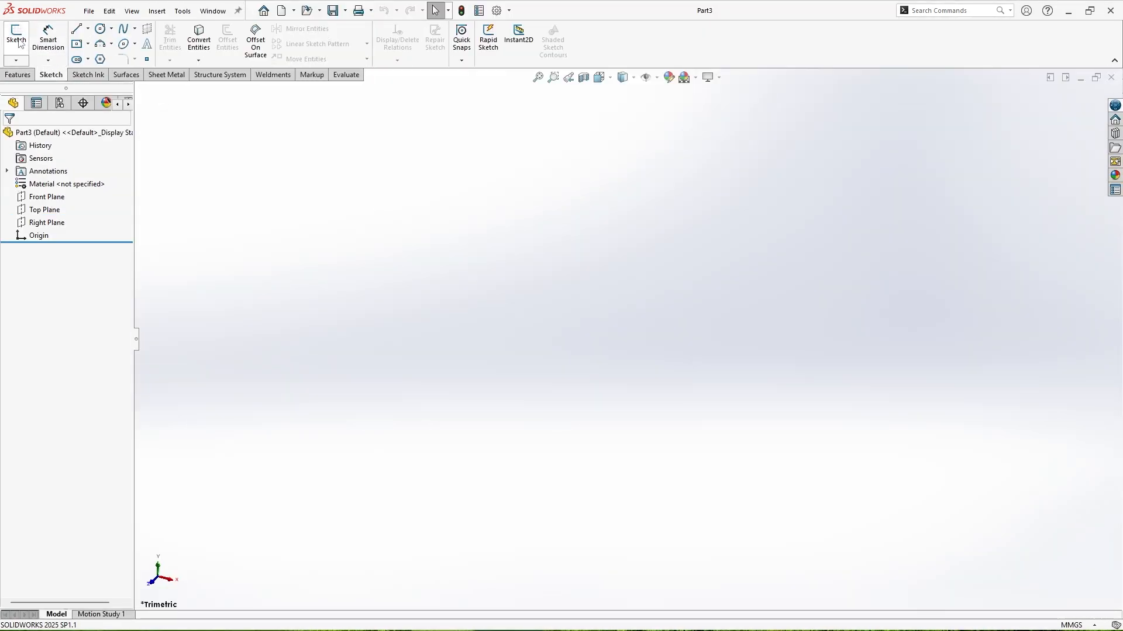
pyautogui.click(442, 185)
# Draw a circle about 149 mm in diameter centred on the origin
pyautogui.moveTo(440, 180); pyautogui.dragTo(444, 251, button='right')
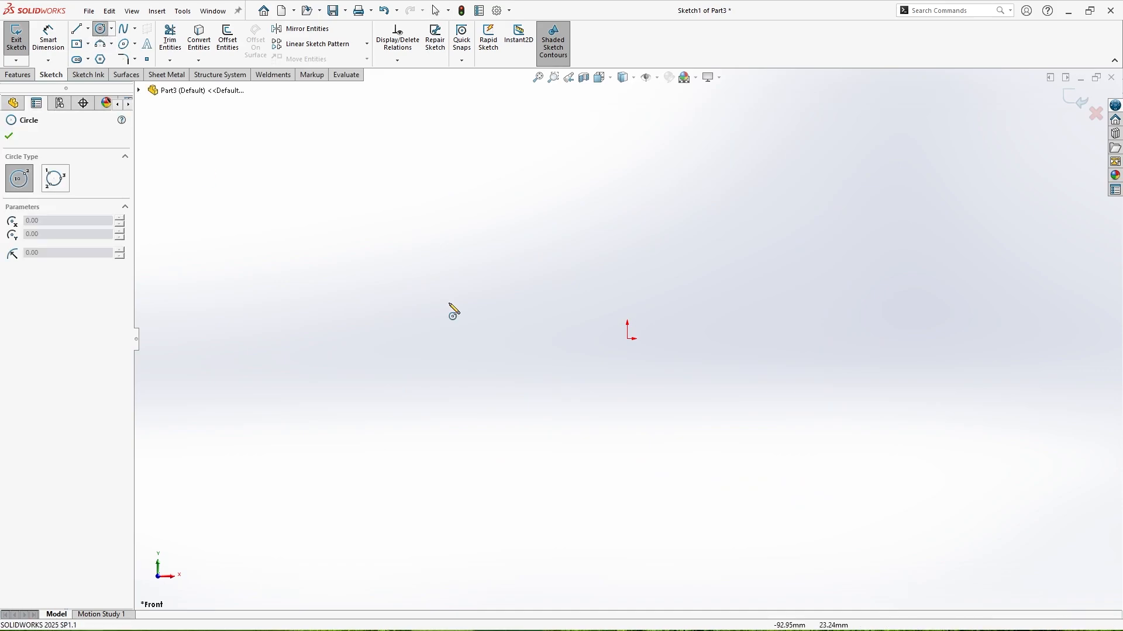
pyautogui.click(627, 338)
pyautogui.click(772, 440)
pyautogui.moveTo(856, 478); pyautogui.dragTo(790, 449, button='right')
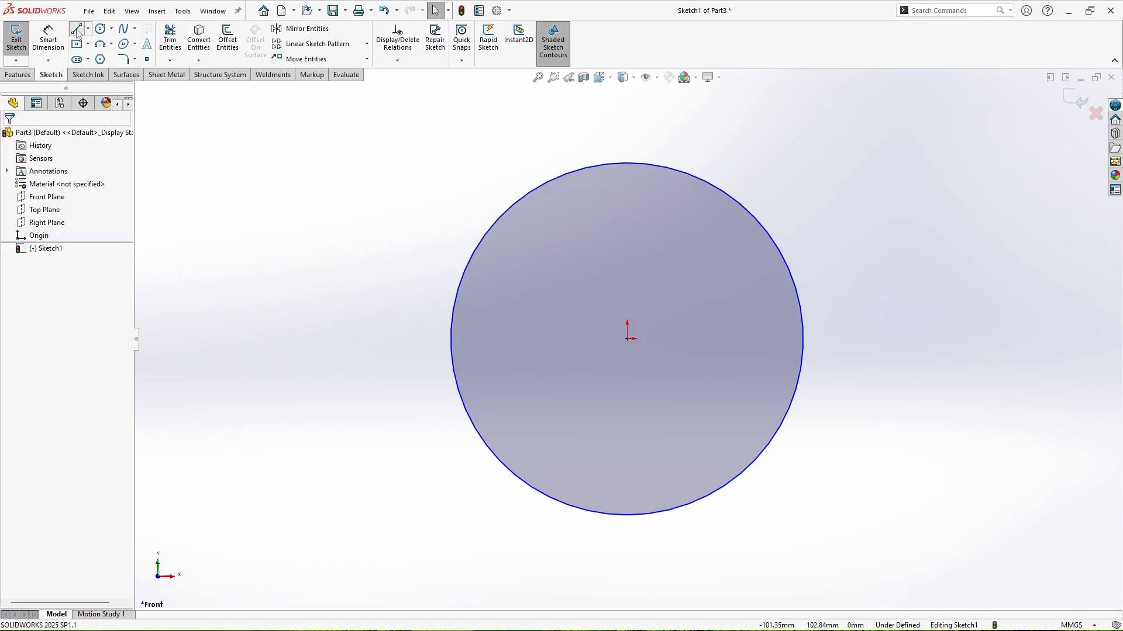
# Draw a horizontal line across the circle through the origin, from one side of the circle to the other
pyautogui.click(78, 34)
pyautogui.click(451, 339)
pyautogui.click(802, 339)
pyautogui.press('Escape')
pyautogui.scroll(2, 877, 329)
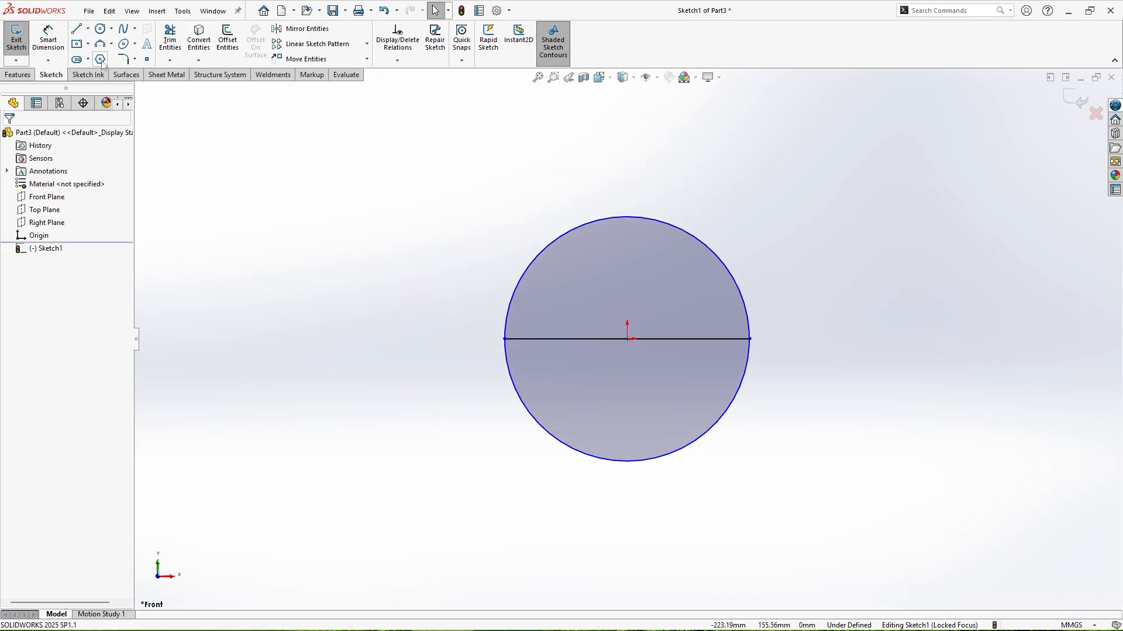
# Set the circle's diameter to 2.4 mm
pyautogui.press('d')
pyautogui.click(527, 408)
pyautogui.click(401, 366)
pyautogui.write('2')
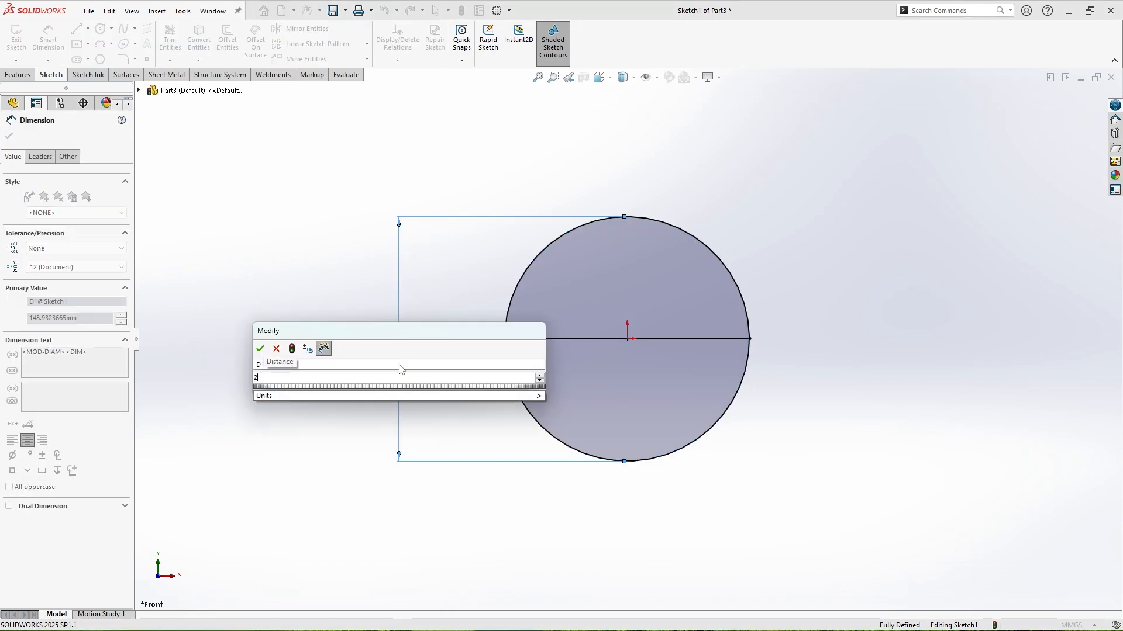
pyautogui.write('.4')
pyautogui.press('Return')
pyautogui.press('Escape')
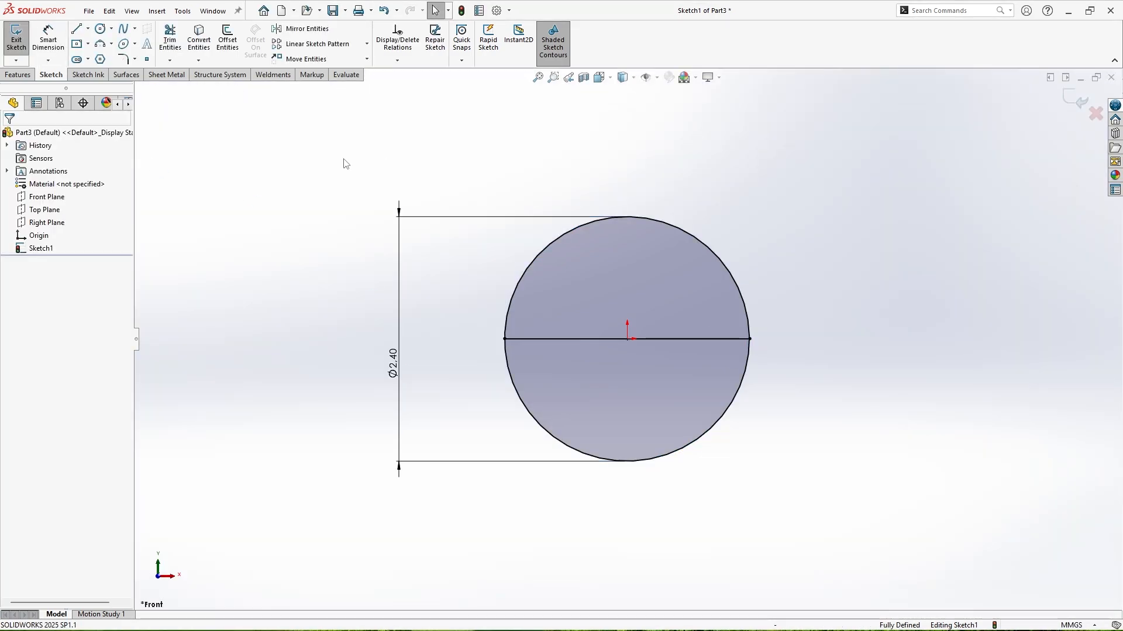
# Trim away the upper half of the circle to leave a closed semicircle, and exit the sketch
pyautogui.click(170, 38)
pyautogui.moveTo(551, 213); pyautogui.dragTo(918, 325)
pyautogui.click(9, 135)
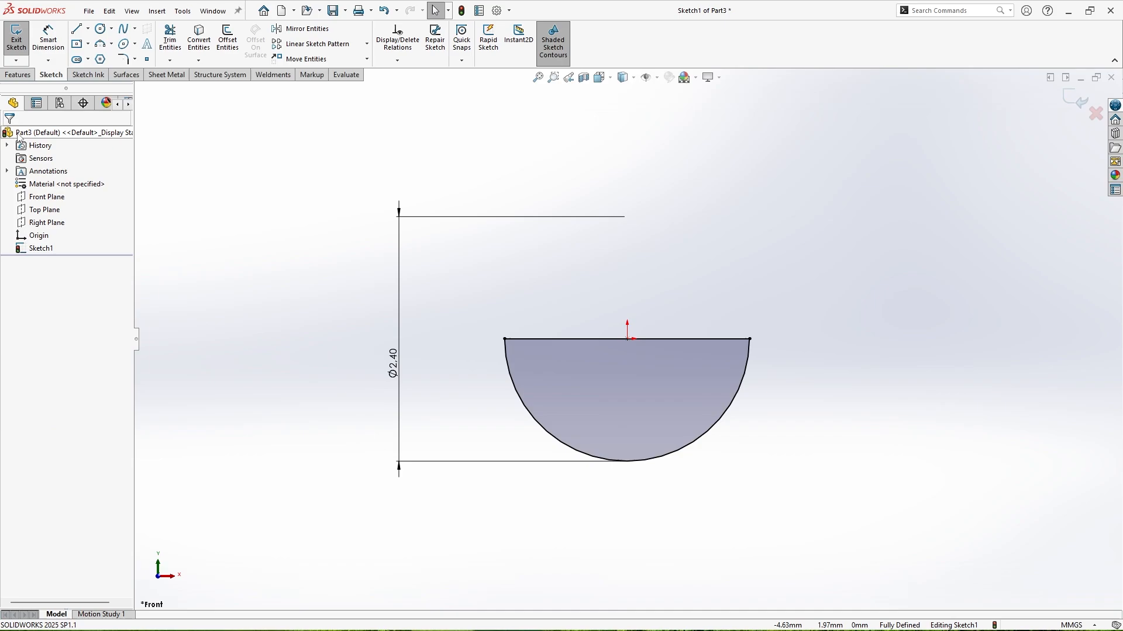
pyautogui.click(1086, 104)
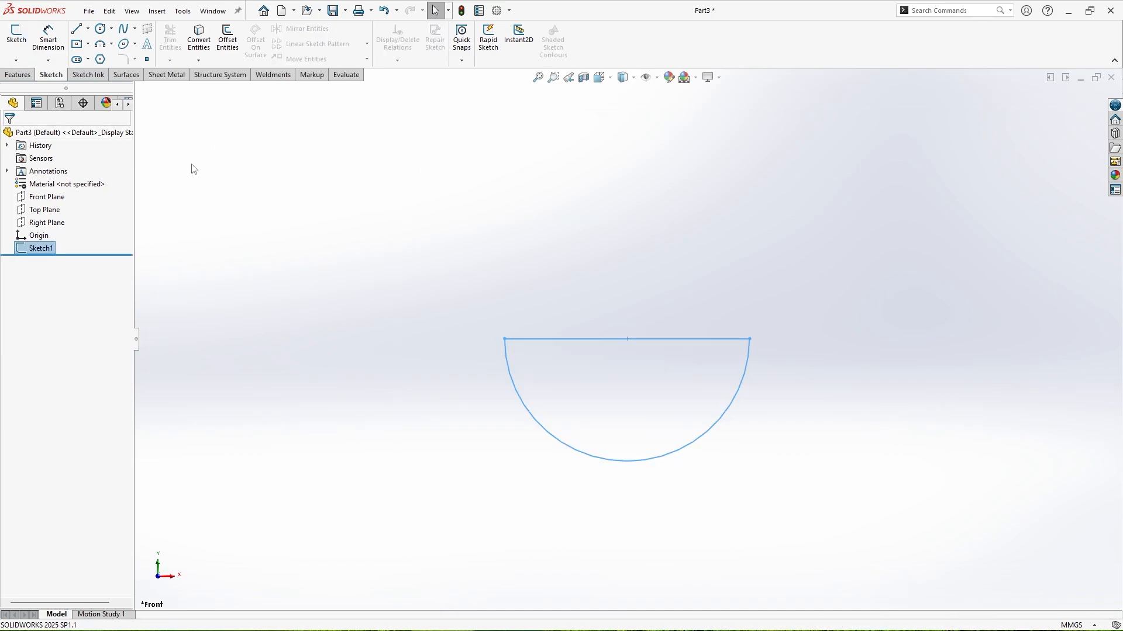
# Revolve the semicircle 360° about its straight edge to form a solid sphere
pyautogui.click(22, 77)
pyautogui.click(56, 40)
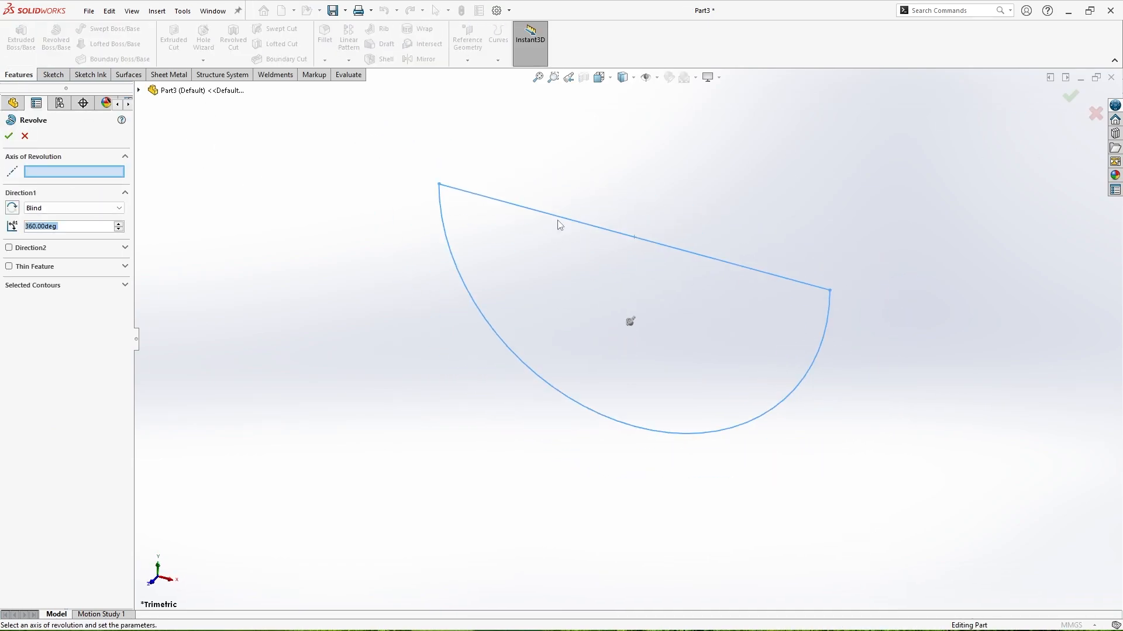
pyautogui.click(557, 220)
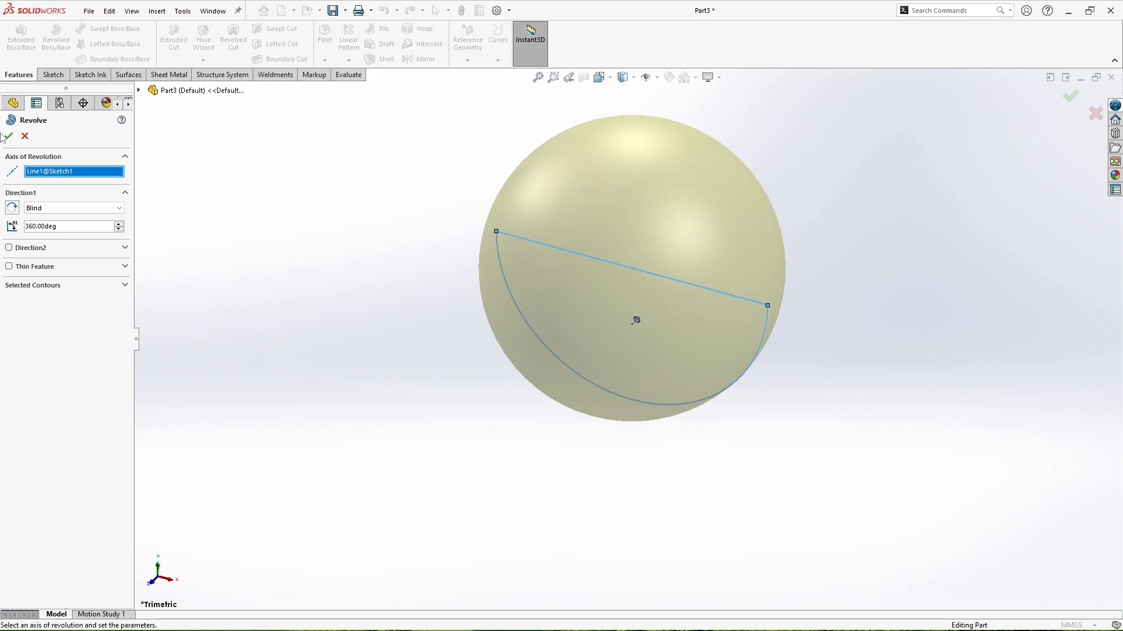
pyautogui.click(9, 136)
# Save the sphere part under the file name Ball
pyautogui.moveTo(749, 344); pyautogui.dragTo(701, 252, button='middle')
pyautogui.click(345, 11)
pyautogui.click(362, 46)
pyautogui.write('Ball')
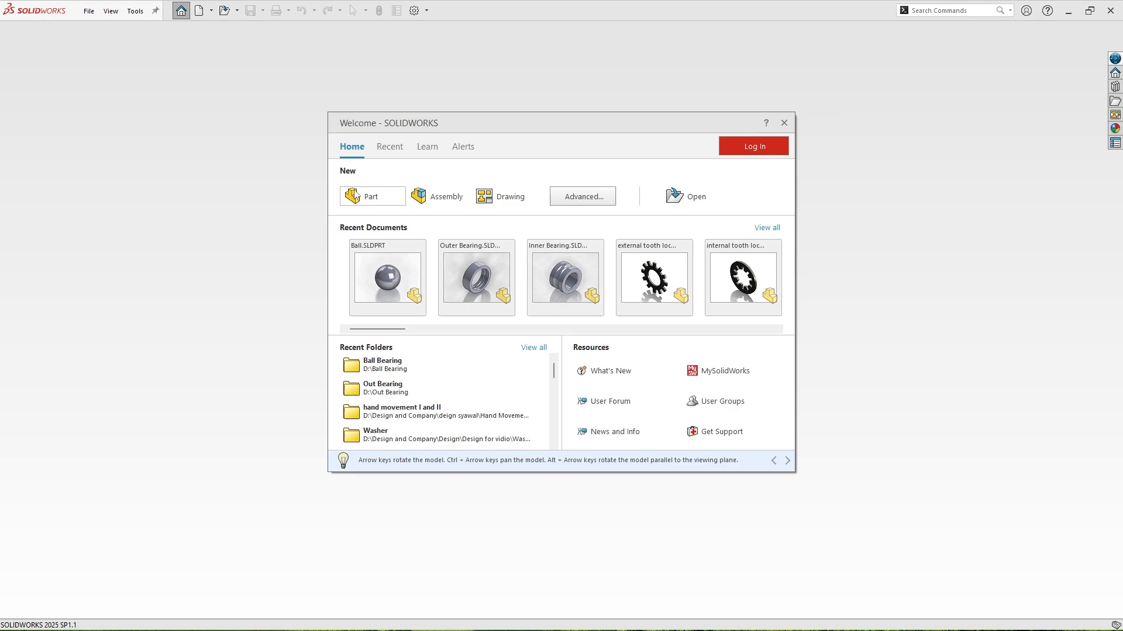
# Create a fourth part and start a sketch on its Front Plane
pyautogui.click(366, 193)
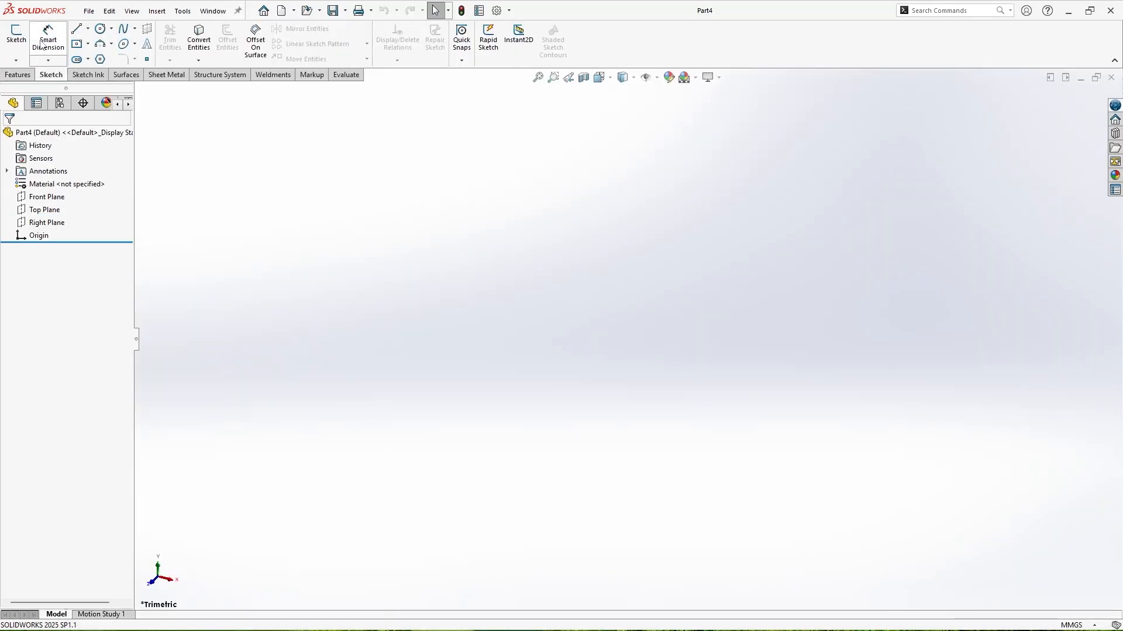
pyautogui.click(17, 33)
pyautogui.click(433, 181)
# Draw a circle of about 87 mm radius centred on the origin
pyautogui.click(101, 29)
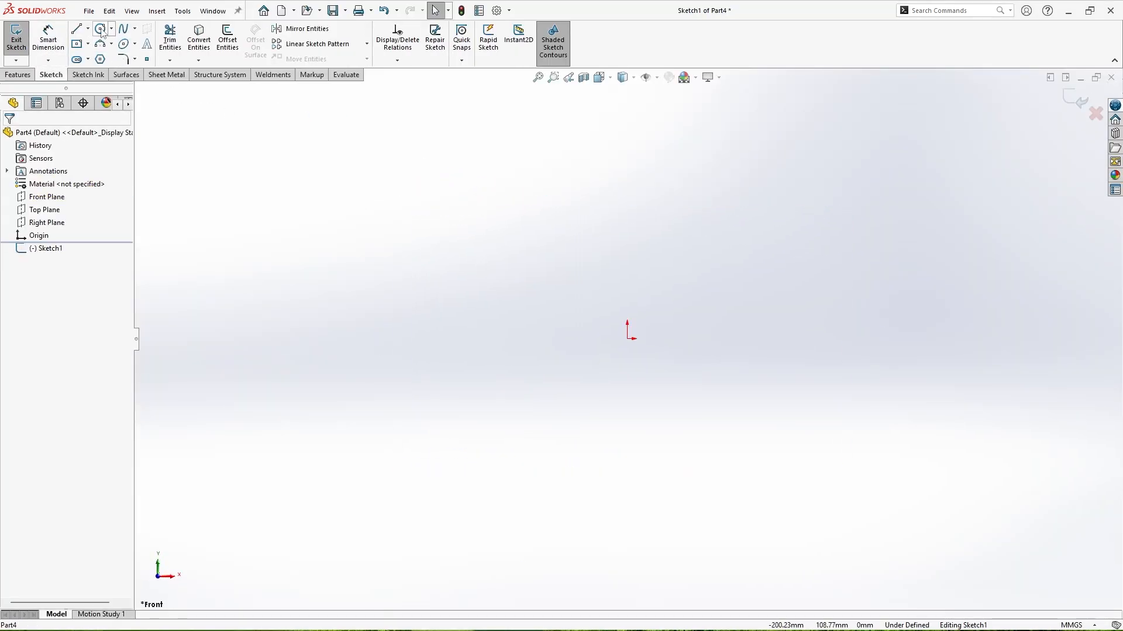
pyautogui.click(627, 339)
pyautogui.click(816, 436)
pyautogui.rightClick(628, 339)
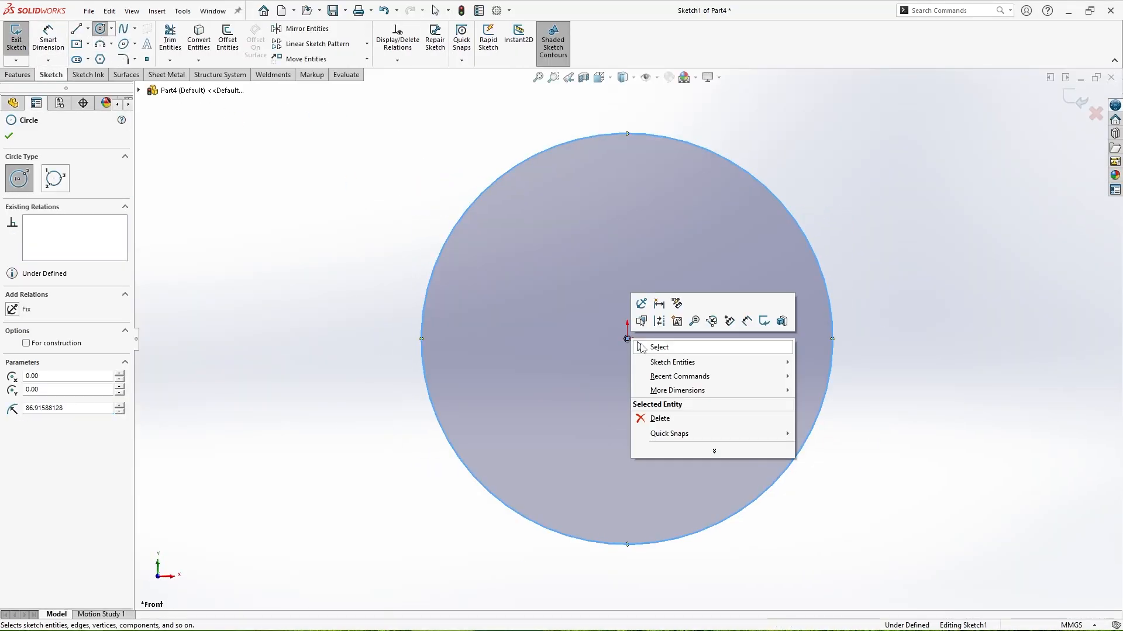
pyautogui.click(656, 347)
# Draw a second, larger concentric circle about 202 mm in diameter centred on the origin
pyautogui.click(101, 29)
pyautogui.click(628, 339)
pyautogui.click(842, 443)
pyautogui.rightClick(842, 443)
pyautogui.click(860, 453)
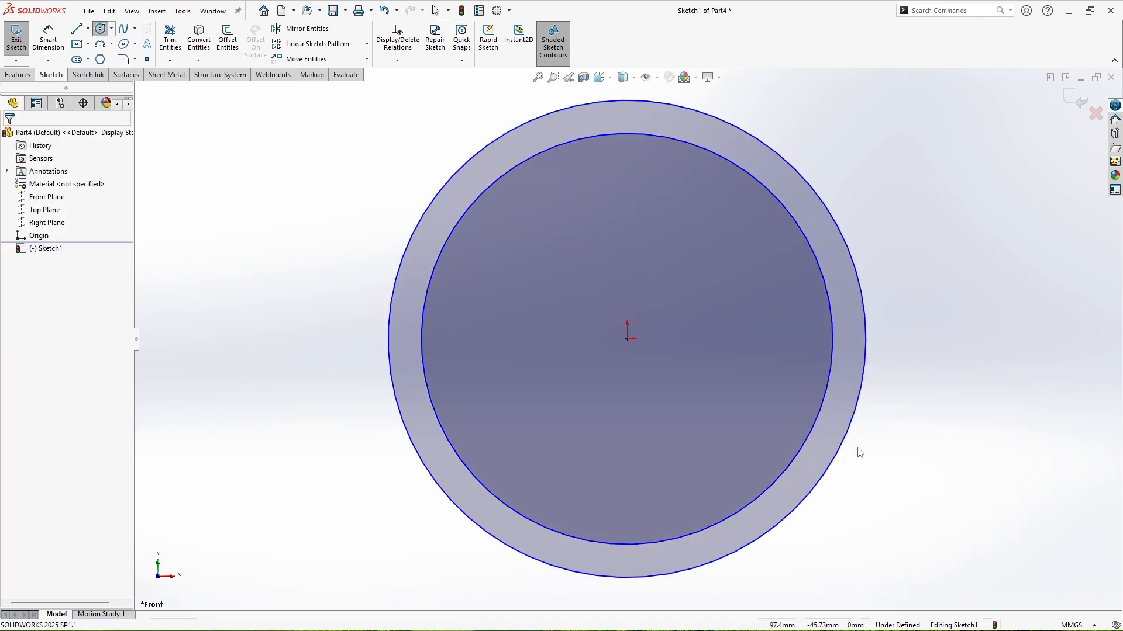
# Dimension the diameter of the outer circle to 8.4 mm
pyautogui.scroll(1, 860, 453)
pyautogui.click(48, 39)
pyautogui.click(637, 142)
pyautogui.click(958, 316)
pyautogui.click(959, 316)
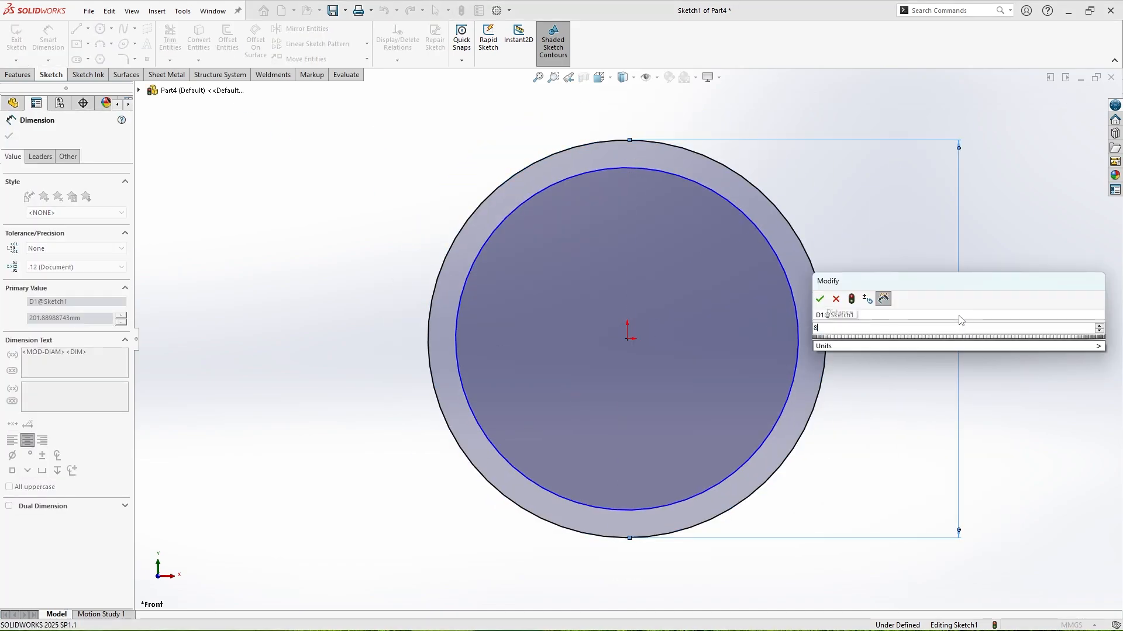
pyautogui.write('8.4')
pyautogui.press('Return')
# Dimension the diameter of the inner circle to 7.6 mm
pyautogui.click(631, 169)
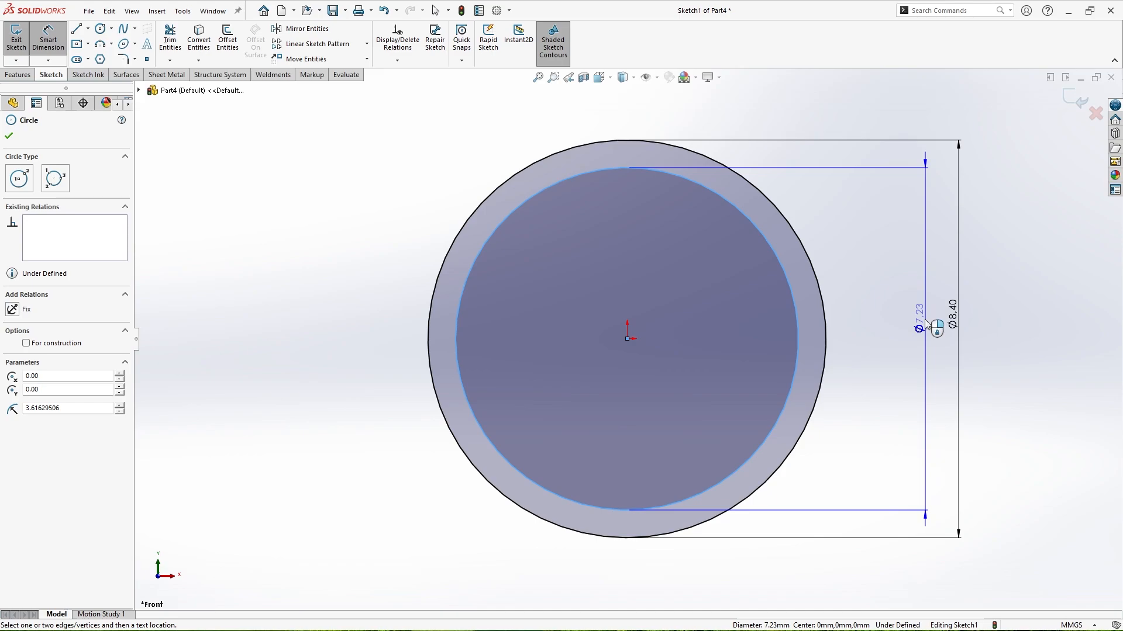
pyautogui.click(923, 325)
pyautogui.write('7.6')
pyautogui.press('Return')
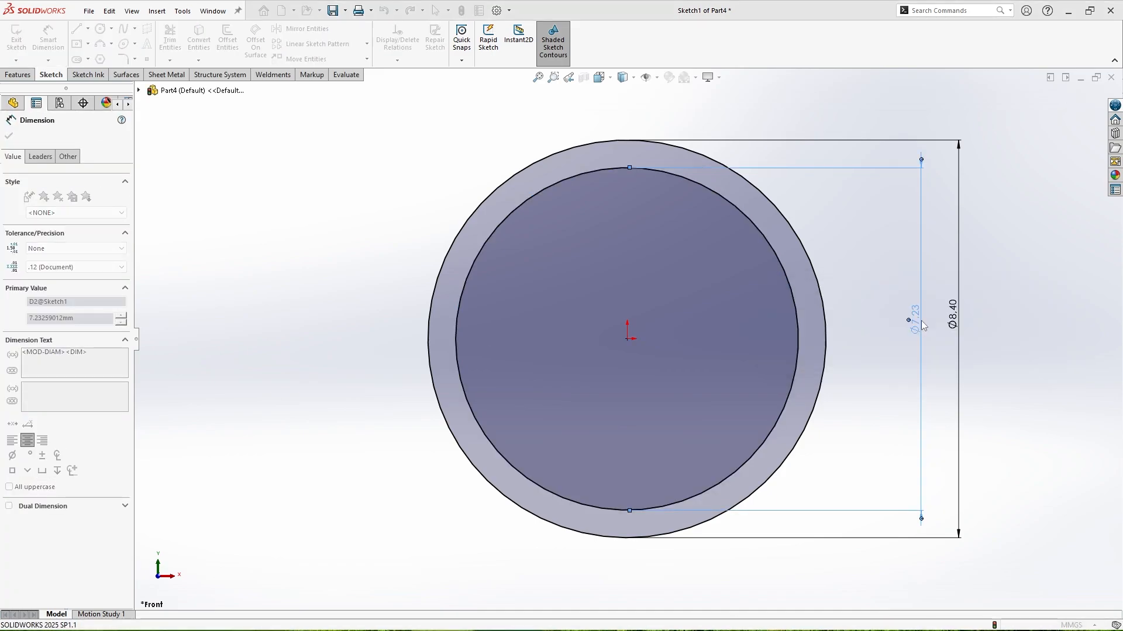
pyautogui.click(9, 136)
# Extrude the ring profile 2 mm deep with the Mid Plane end condition
pyautogui.click(18, 74)
pyautogui.click(21, 40)
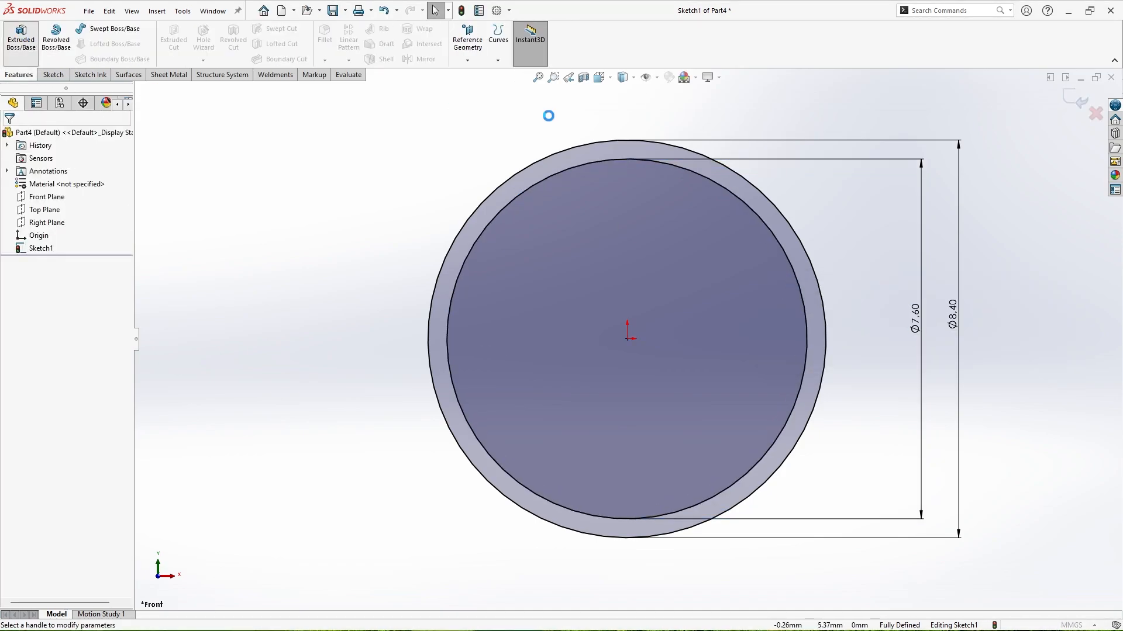
pyautogui.click(114, 206)
pyautogui.click(73, 255)
pyautogui.write('2')
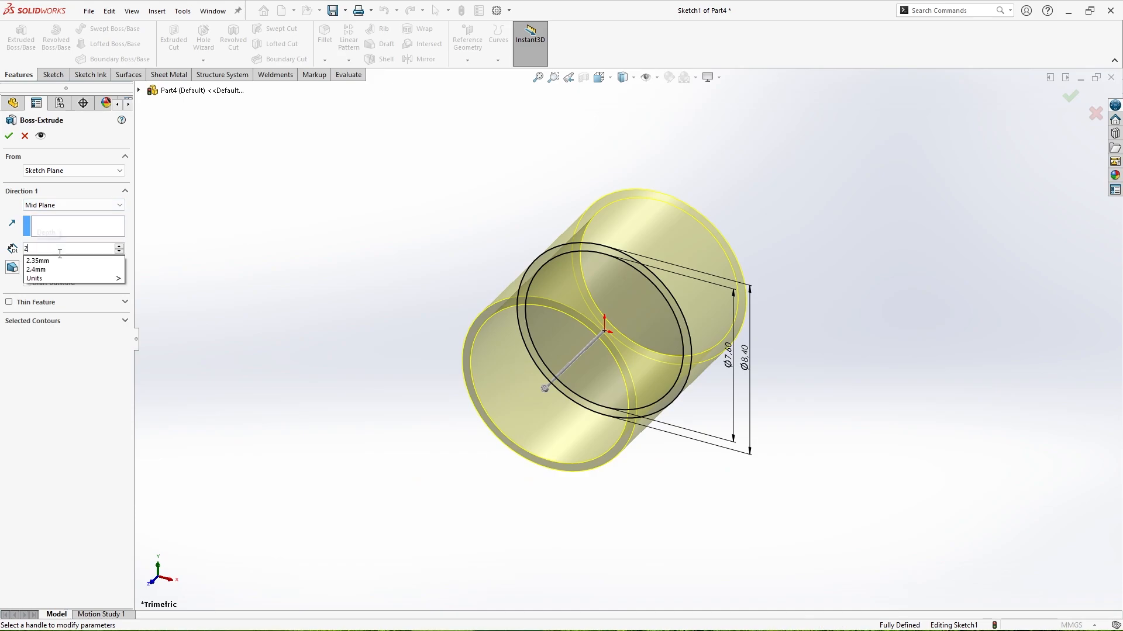
pyautogui.click(9, 136)
# Start a new sketch on the flat front face of the extruded ring
pyautogui.press('space')
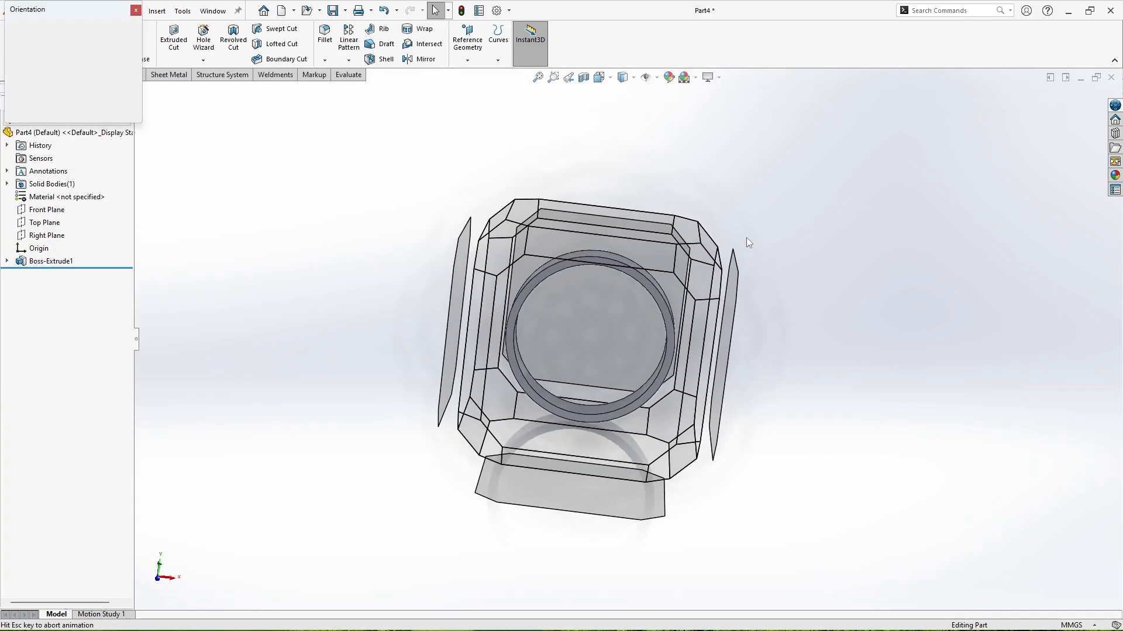
pyautogui.click(472, 378)
pyautogui.click(53, 74)
pyautogui.click(16, 35)
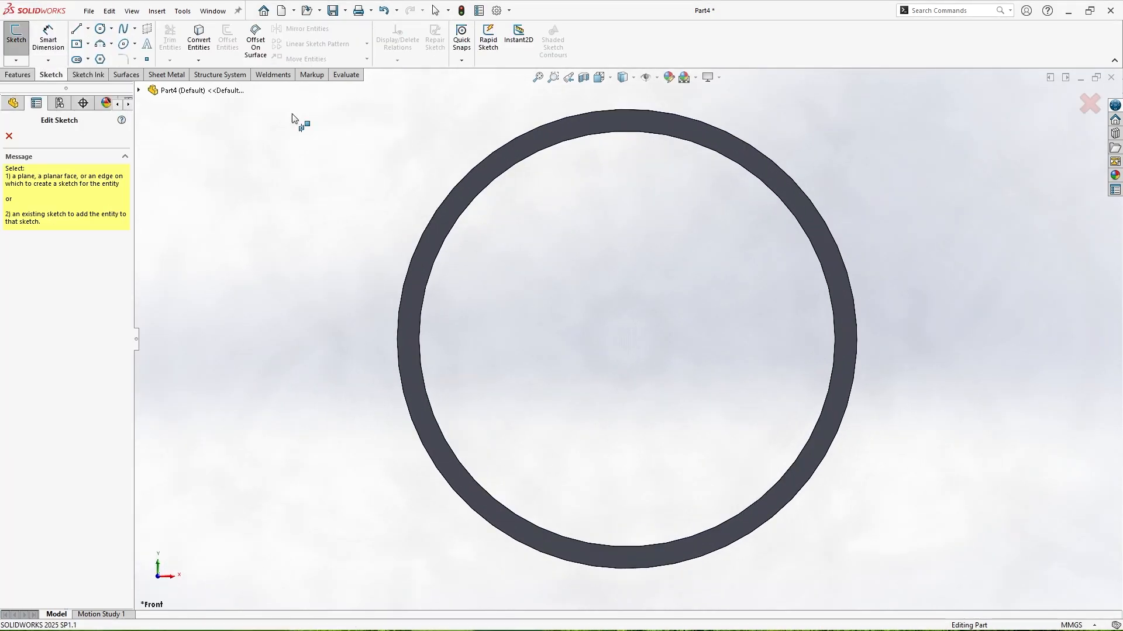
pyautogui.click(603, 119)
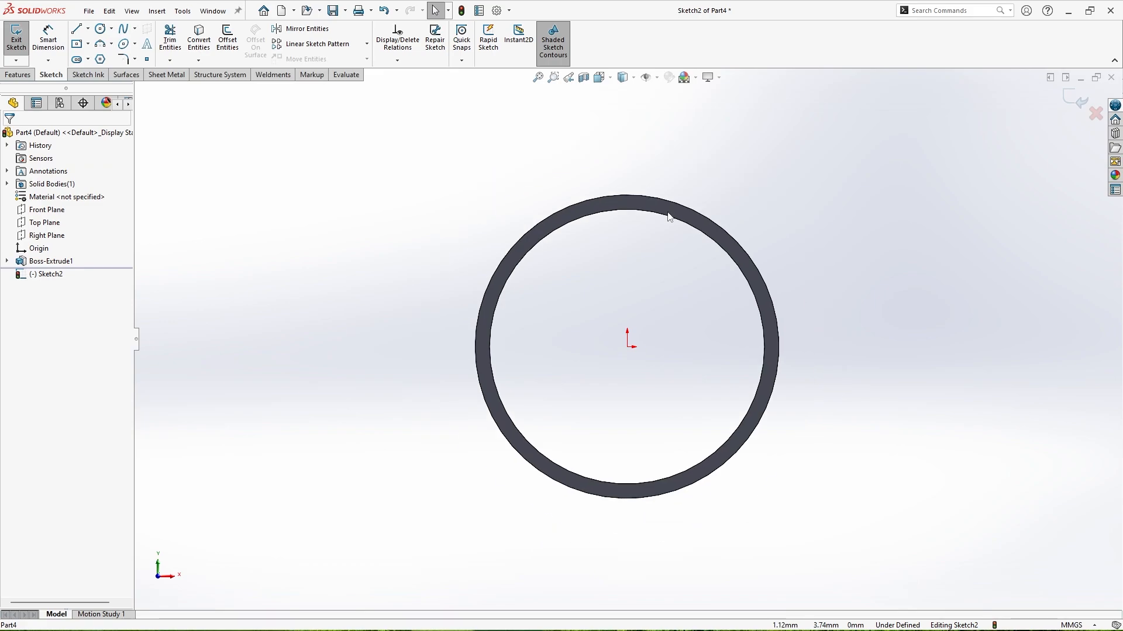
# Draw a vertical centerline from the origin up past the ring's outer edge
pyautogui.click(88, 28)
pyautogui.click(101, 57)
pyautogui.click(627, 345)
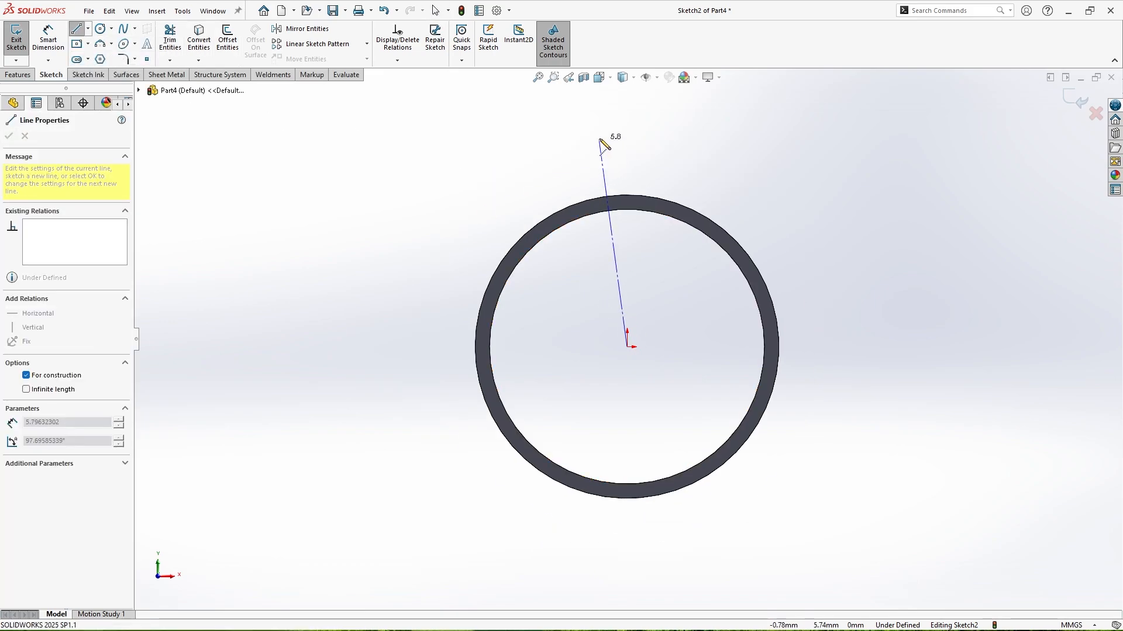
pyautogui.click(627, 108)
pyautogui.rightClick(655, 133)
pyautogui.click(670, 145)
# Draw a circle about 8 mm in diameter centred on the origin, running within the ring's wall
pyautogui.scroll(2, 664, 287)
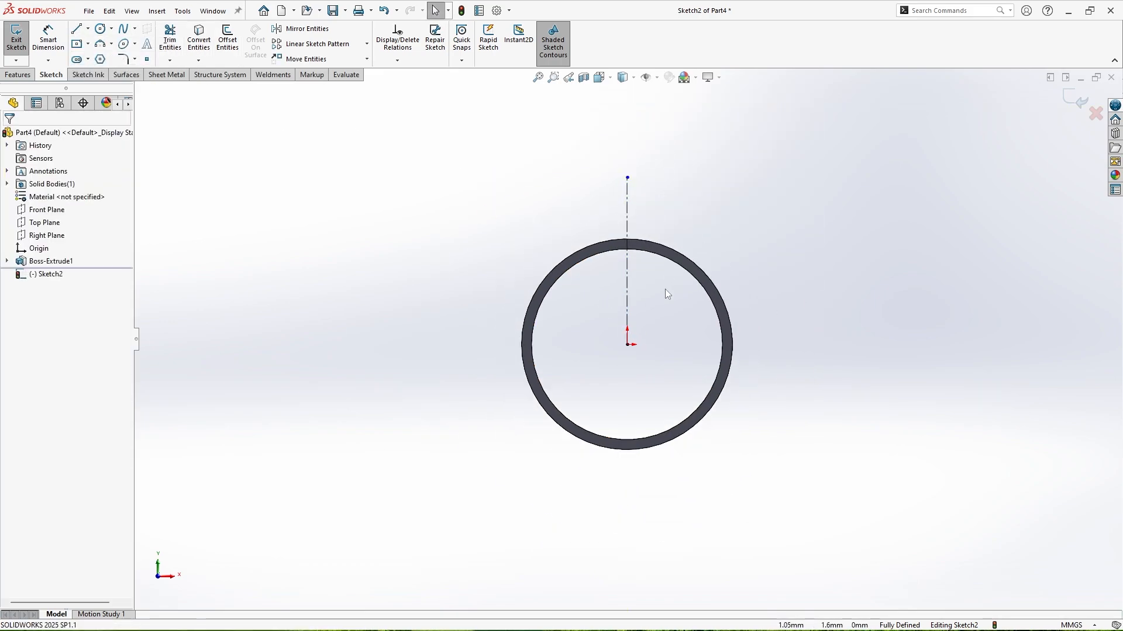
pyautogui.scroll(-1, 667, 287)
pyautogui.click(100, 29)
pyautogui.click(618, 358)
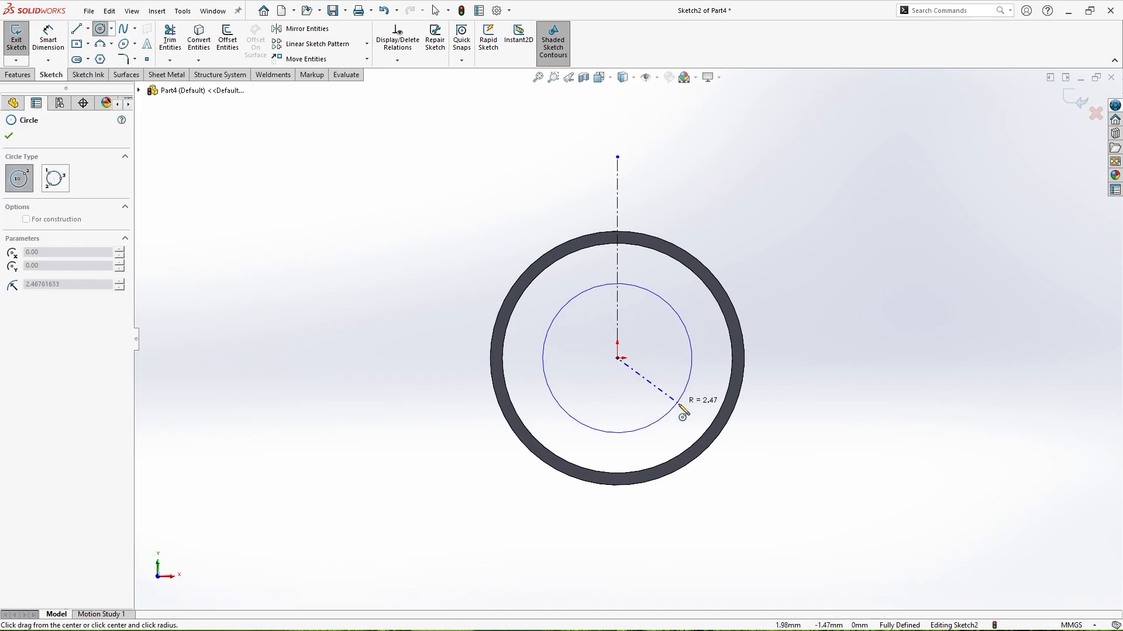
pyautogui.click(713, 434)
# Dimension the diameter of the circle within the ring's wall to 8 mm
pyautogui.press('d')
pyautogui.click(713, 434)
pyautogui.click(820, 333)
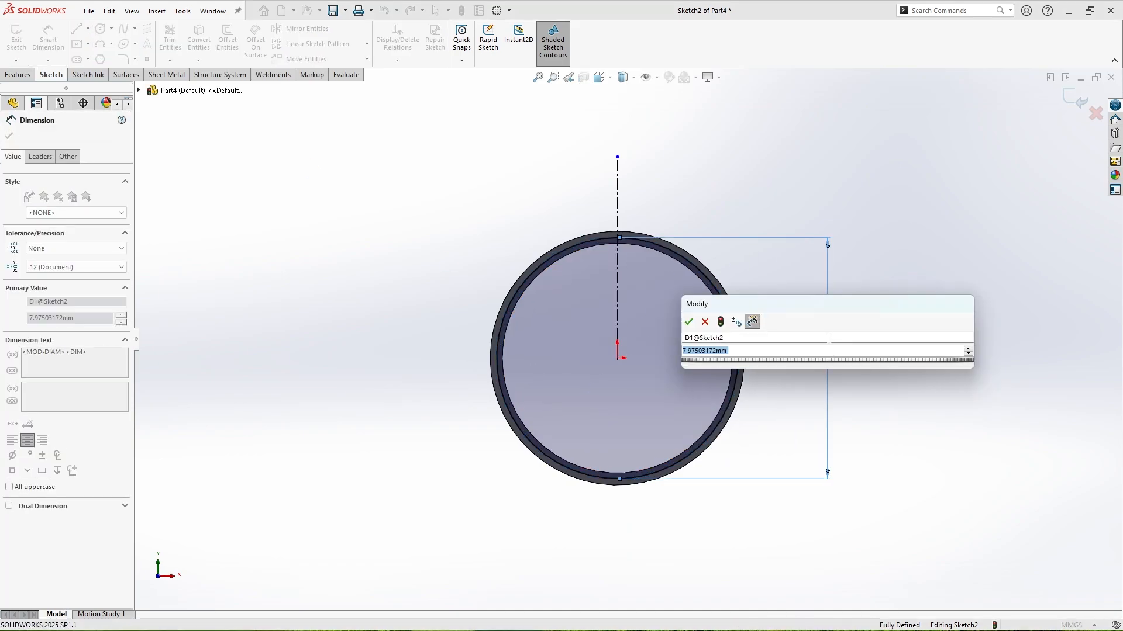
pyautogui.write('8')
pyautogui.press('Return')
pyautogui.rightClick(884, 272)
pyautogui.click(914, 308)
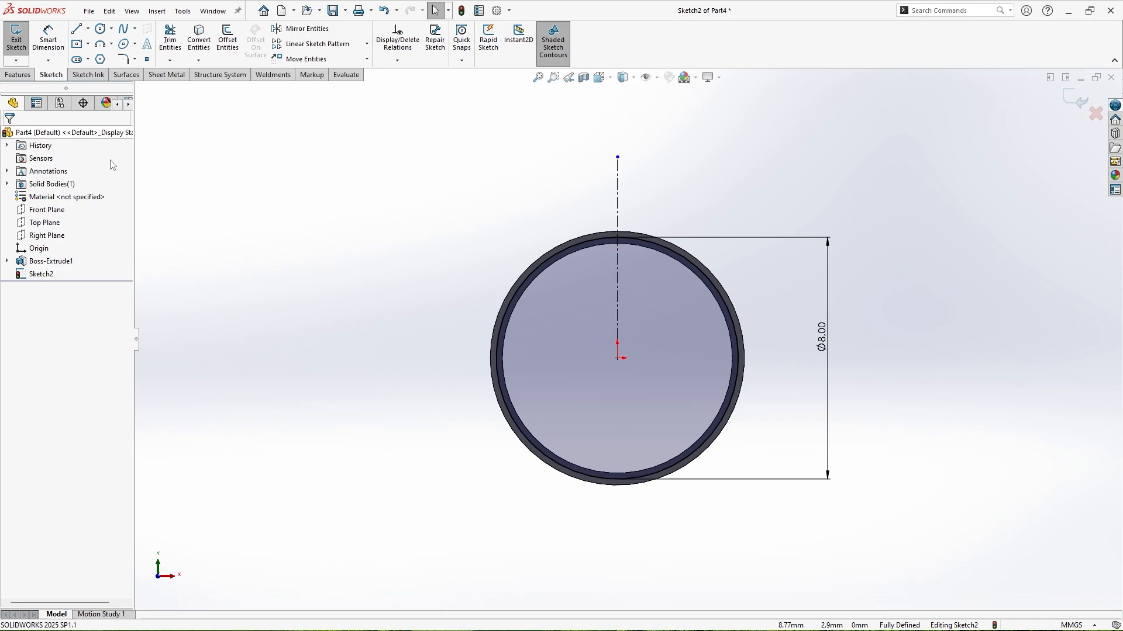
# Draw a circle about 3.5 mm in diameter centred where the vertical centerline crosses the 8 mm circle
pyautogui.click(100, 28)
pyautogui.scroll(-4, 640, 230)
pyautogui.click(591, 245)
pyautogui.click(686, 305)
pyautogui.press('Escape')
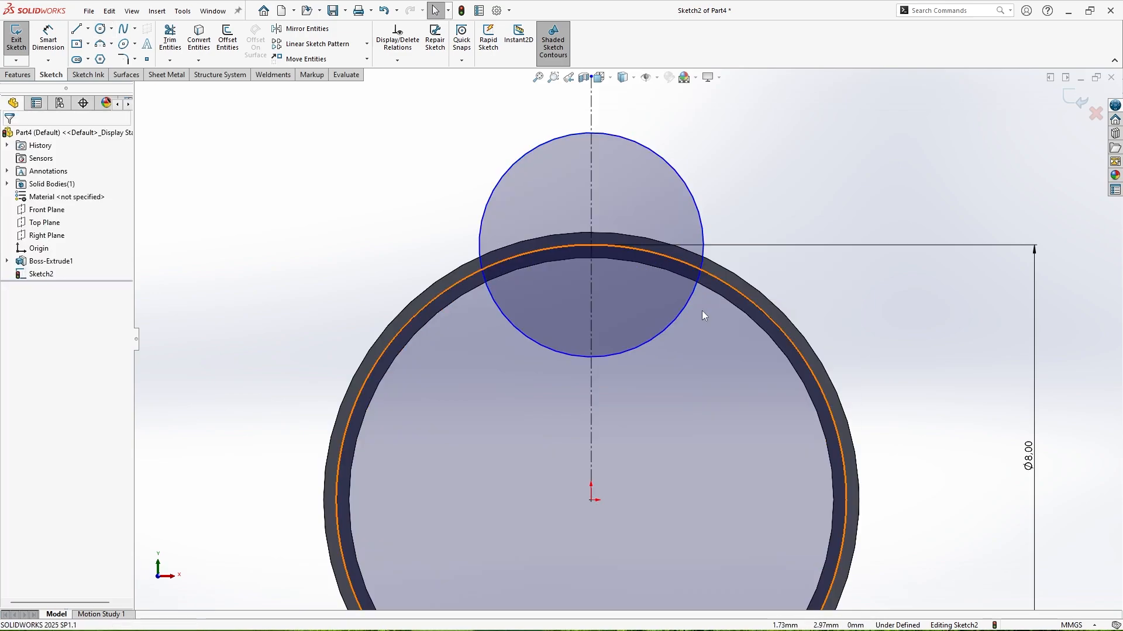
# Draw a vertical line across the small circle from its highest to its lowest point
pyautogui.scroll(2, 702, 311)
pyautogui.click(76, 28)
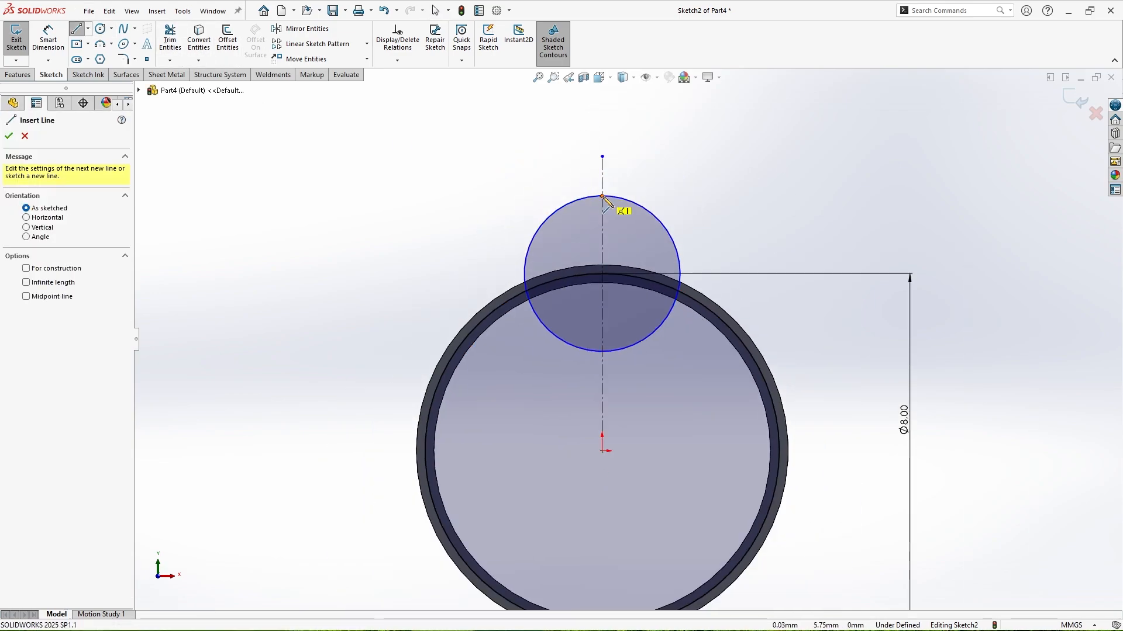
pyautogui.click(603, 196)
pyautogui.click(603, 351)
# Dimension the small circle's diameter to 2.35 mm and place the dimension text to the upper left of it
pyautogui.rightClick(615, 361)
pyautogui.click(635, 317)
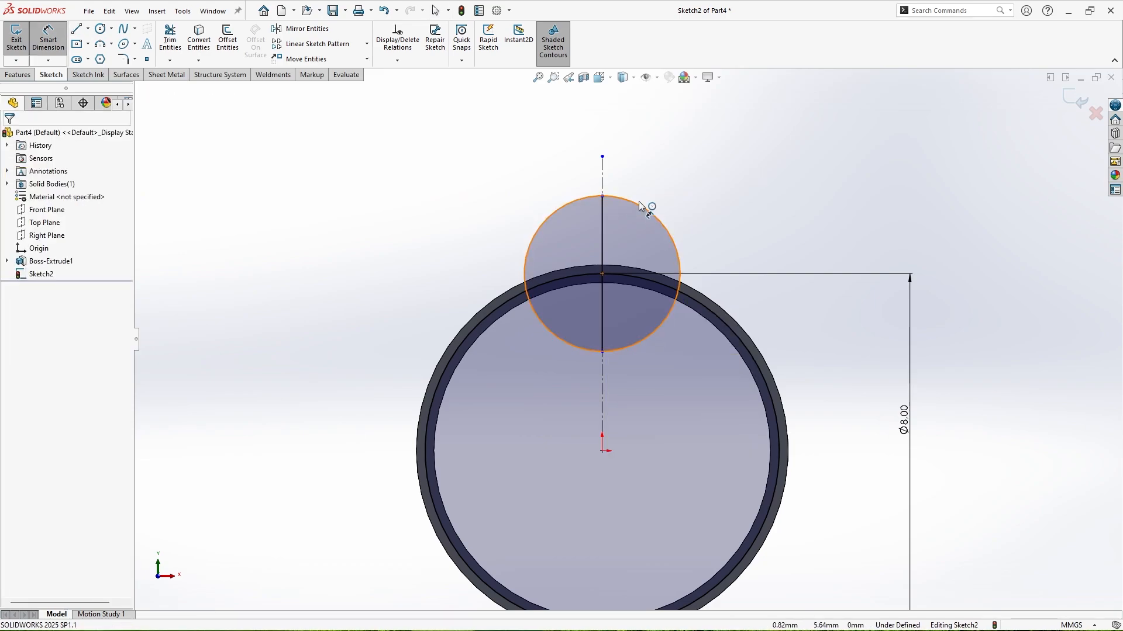
pyautogui.click(638, 201)
pyautogui.click(852, 180)
pyautogui.write('2.35')
pyautogui.press('Return')
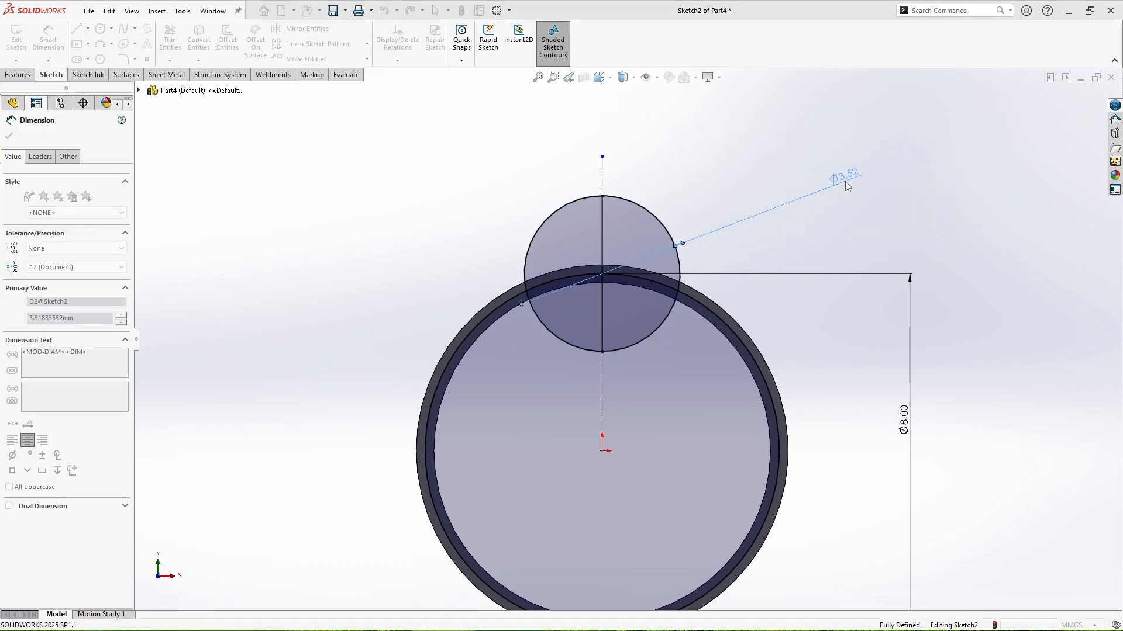
pyautogui.click(9, 137)
pyautogui.moveTo(819, 186); pyautogui.dragTo(684, 157)
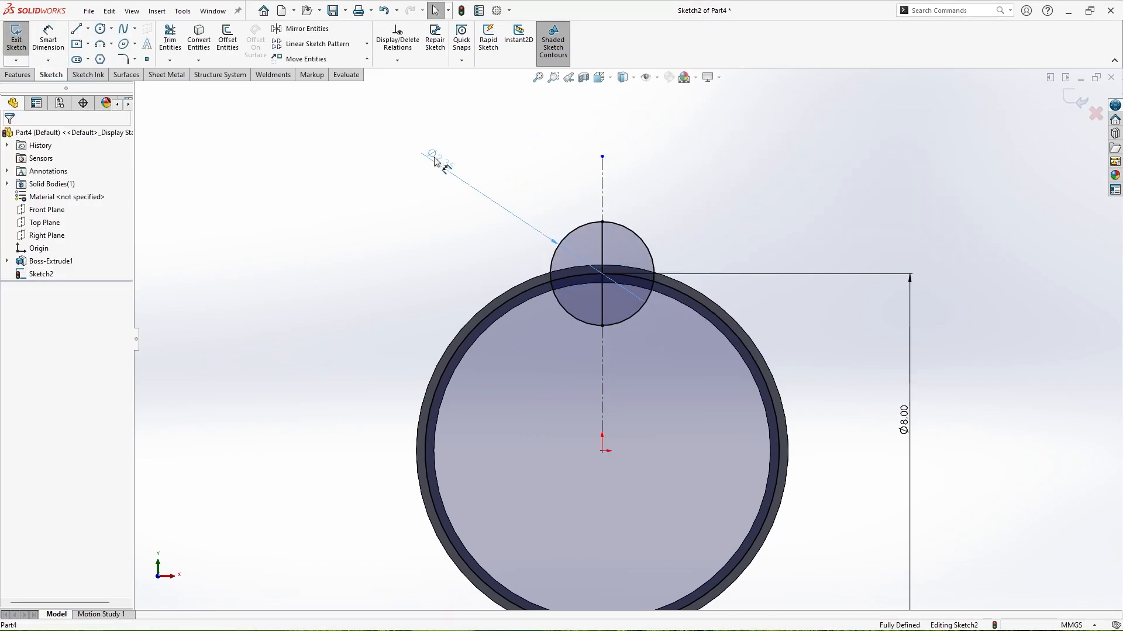
pyautogui.moveTo(436, 161); pyautogui.dragTo(437, 160)
# Trim away the left half of the small circle and convert the 8 mm circle to construction geometry
pyautogui.click(169, 40)
pyautogui.moveTo(532, 229); pyautogui.dragTo(565, 345)
pyautogui.press('Escape')
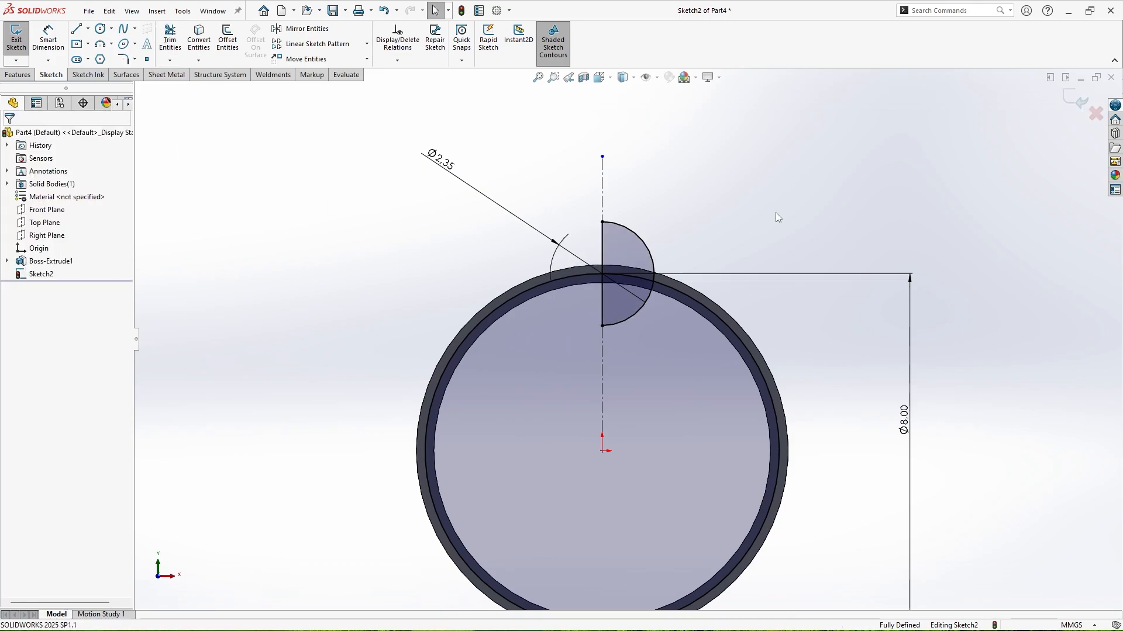
pyautogui.click(694, 300)
pyautogui.click(742, 262)
# Make a revolved cut in the ring with the half-circle profile about its vertical straight edge
pyautogui.press('space')
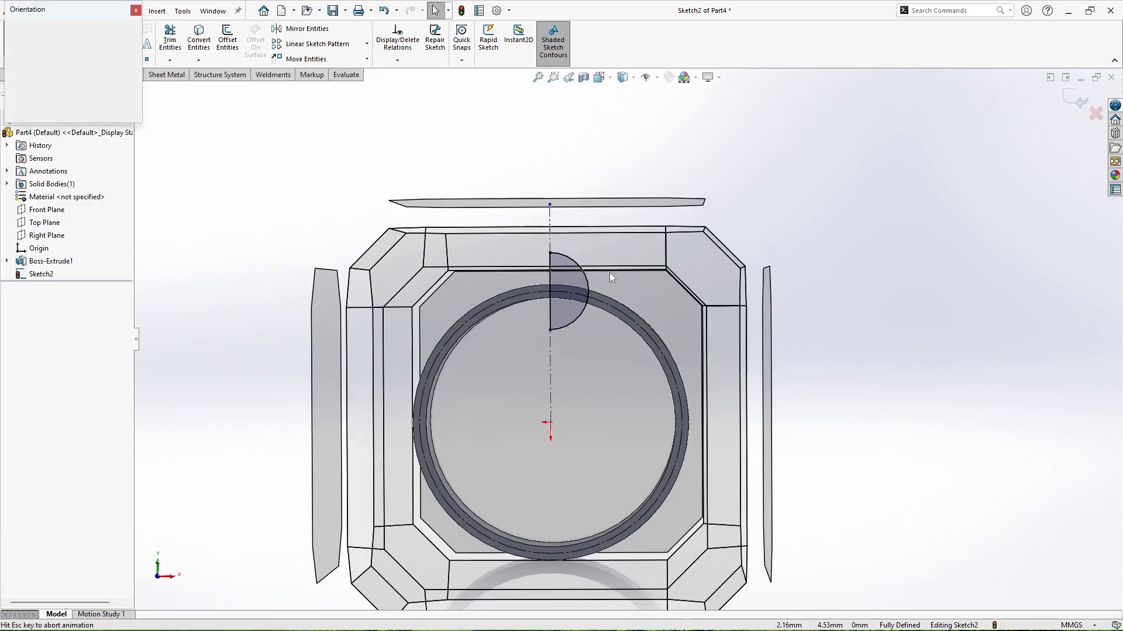
pyautogui.click(609, 272)
pyautogui.press('space')
pyautogui.click(379, 233)
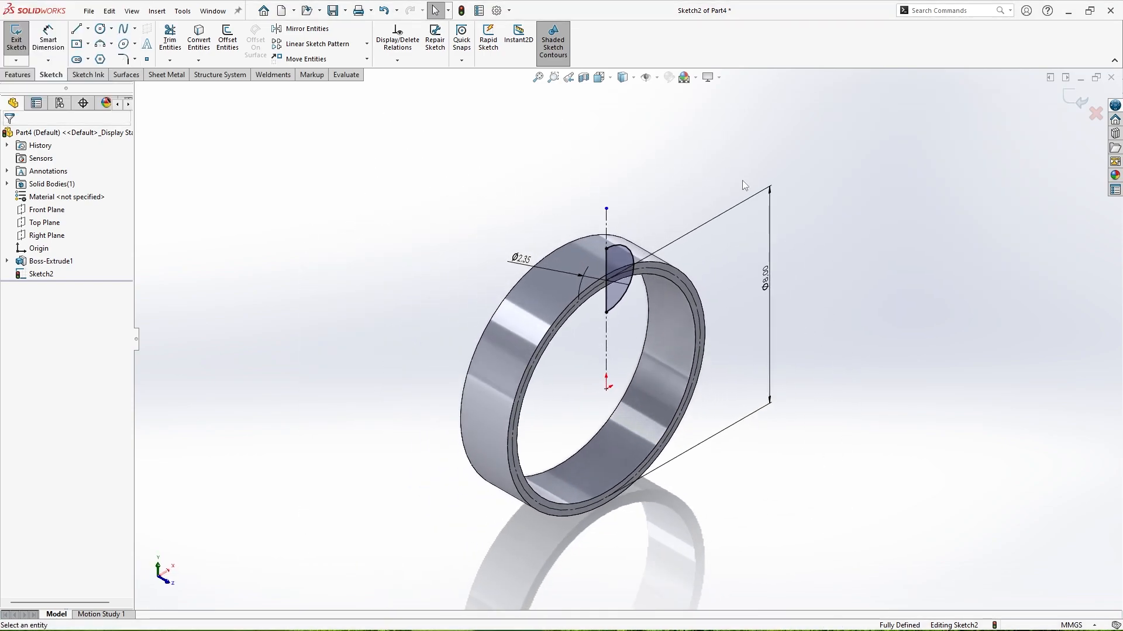
pyautogui.click(18, 42)
pyautogui.click(234, 39)
pyautogui.scroll(-5, 677, 219)
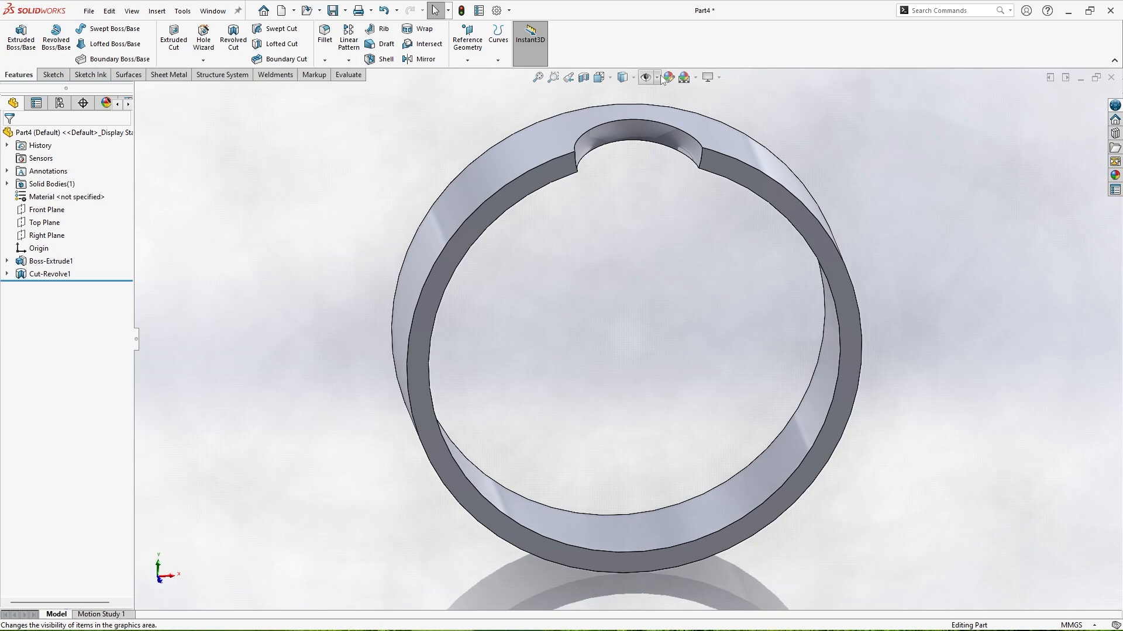
# Show the temporary axes and pattern the revolved cut about the ring's central axis with 8 equally spaced instances over 360°
pyautogui.click(658, 79)
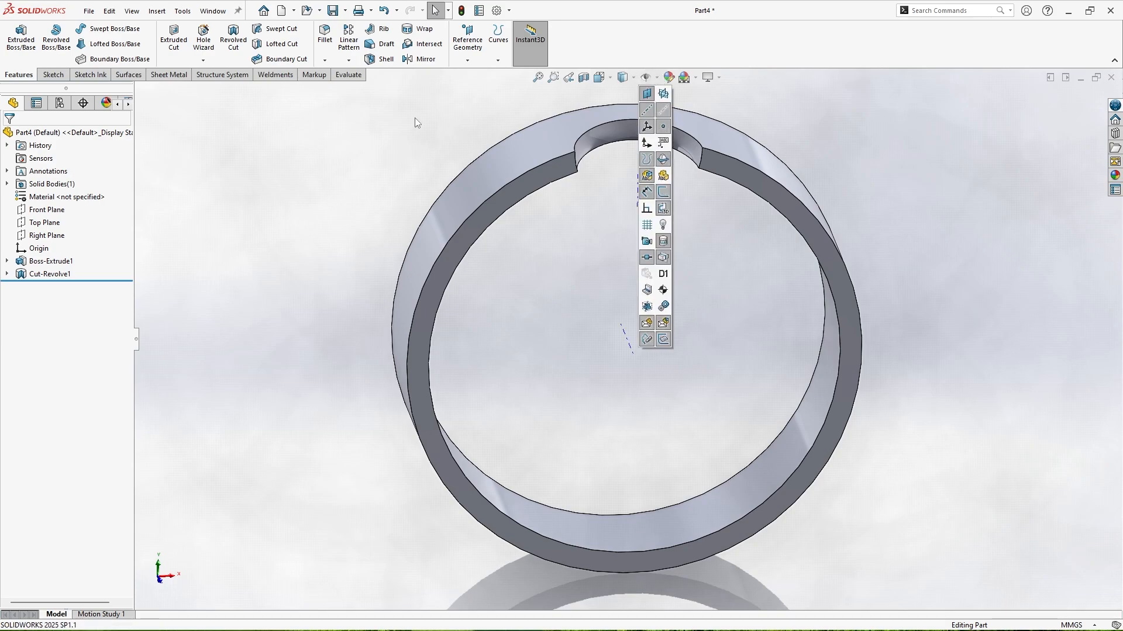
pyautogui.click(348, 60)
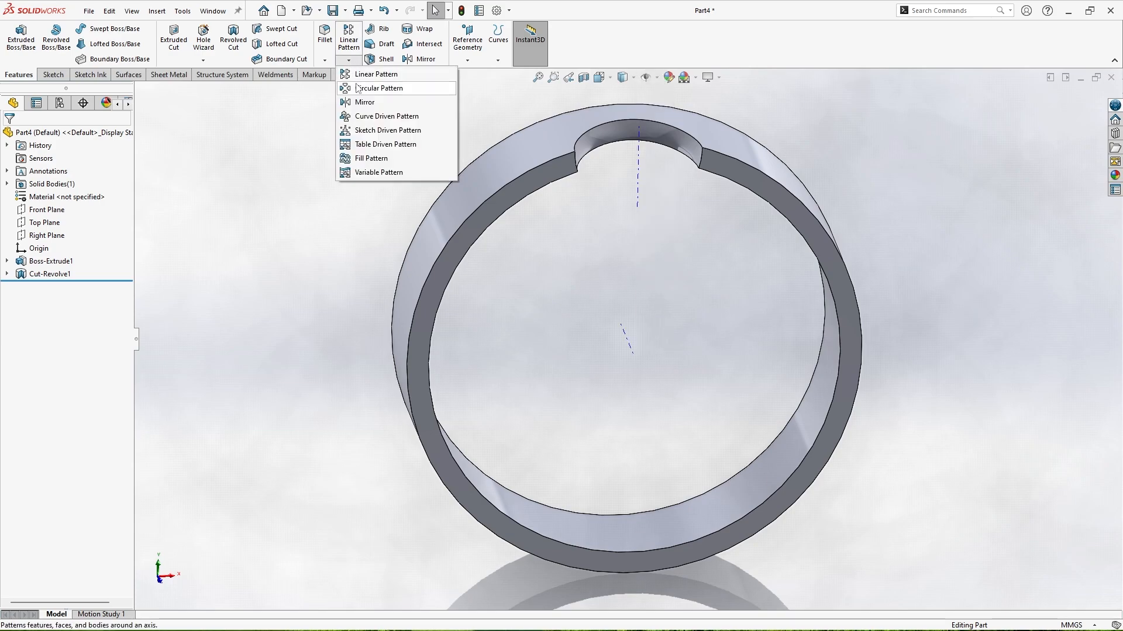
pyautogui.click(358, 88)
pyautogui.click(624, 335)
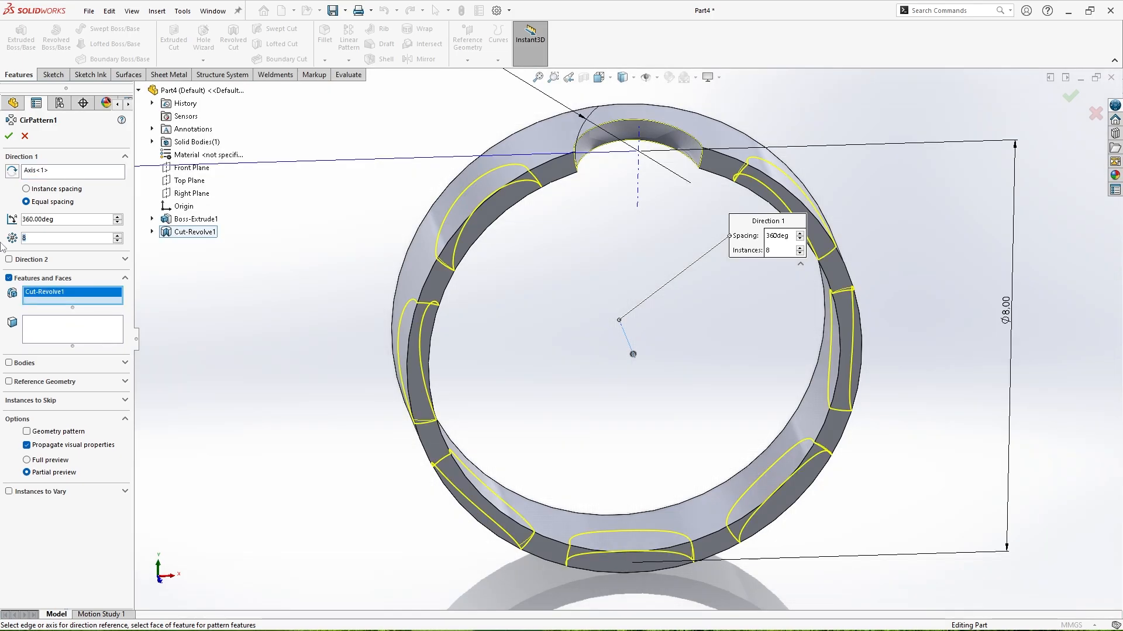
pyautogui.click(9, 136)
# Shell the ring to a 0.12 mm wall, removing its flat annular face and its outer and inner cylindrical faces
pyautogui.moveTo(652, 288); pyautogui.dragTo(442, 126, button='middle')
pyautogui.click(384, 62)
pyautogui.moveTo(477, 174); pyautogui.dragTo(649, 246, button='middle')
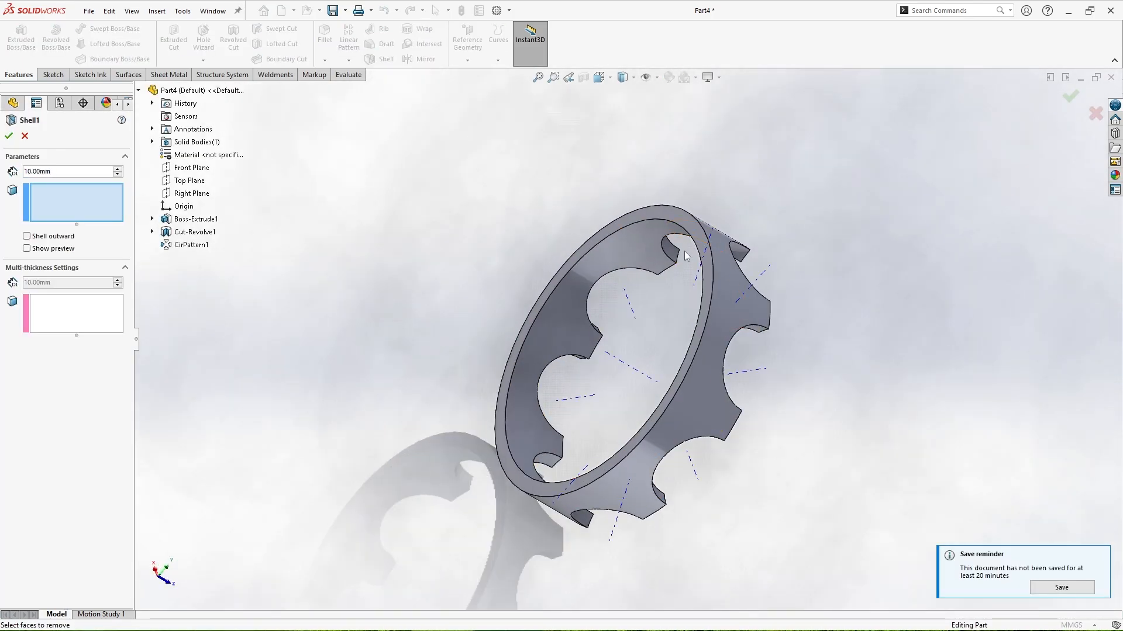
pyautogui.click(735, 272)
pyautogui.moveTo(735, 272); pyautogui.dragTo(798, 305, button='middle')
pyautogui.click(736, 292)
pyautogui.click(725, 294)
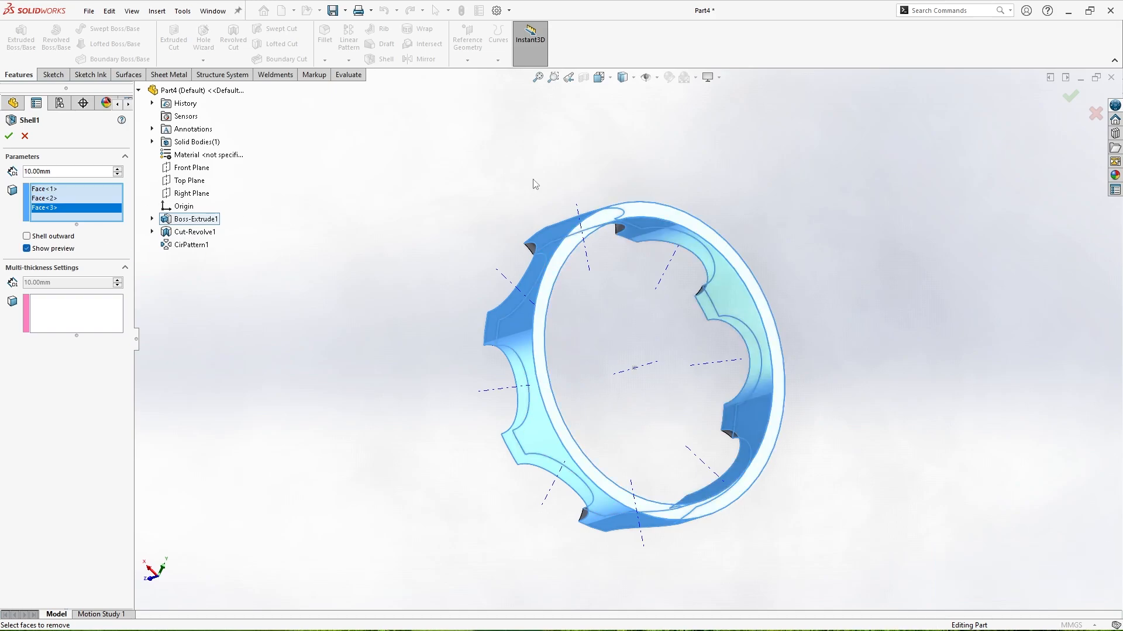
pyautogui.moveTo(534, 185); pyautogui.dragTo(325, 275, button='middle')
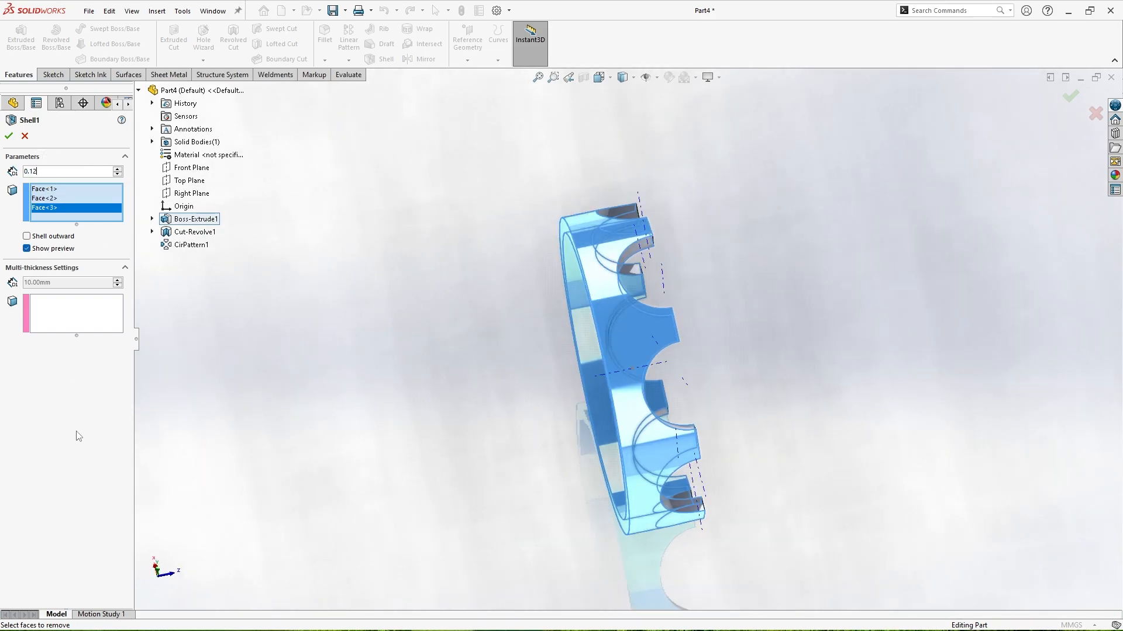
pyautogui.press('Return')
# Save the part in the Ball Bearing folder under the file name Cage
pyautogui.moveTo(734, 300); pyautogui.dragTo(632, 106, button='middle')
pyautogui.click(345, 10)
pyautogui.click(374, 43)
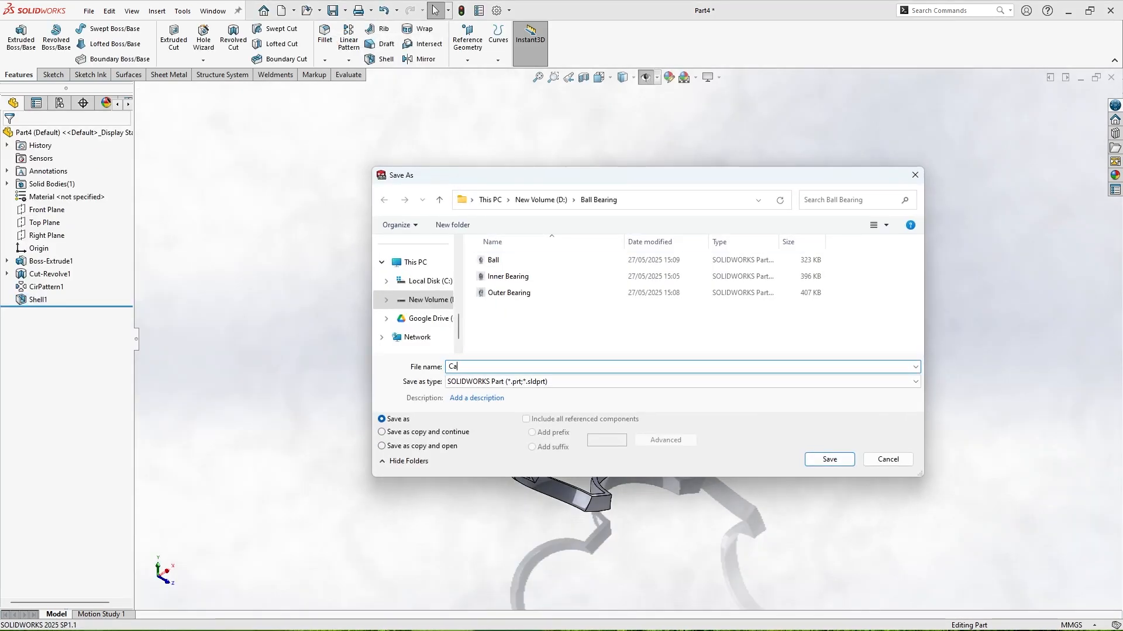
pyautogui.write('Cage')
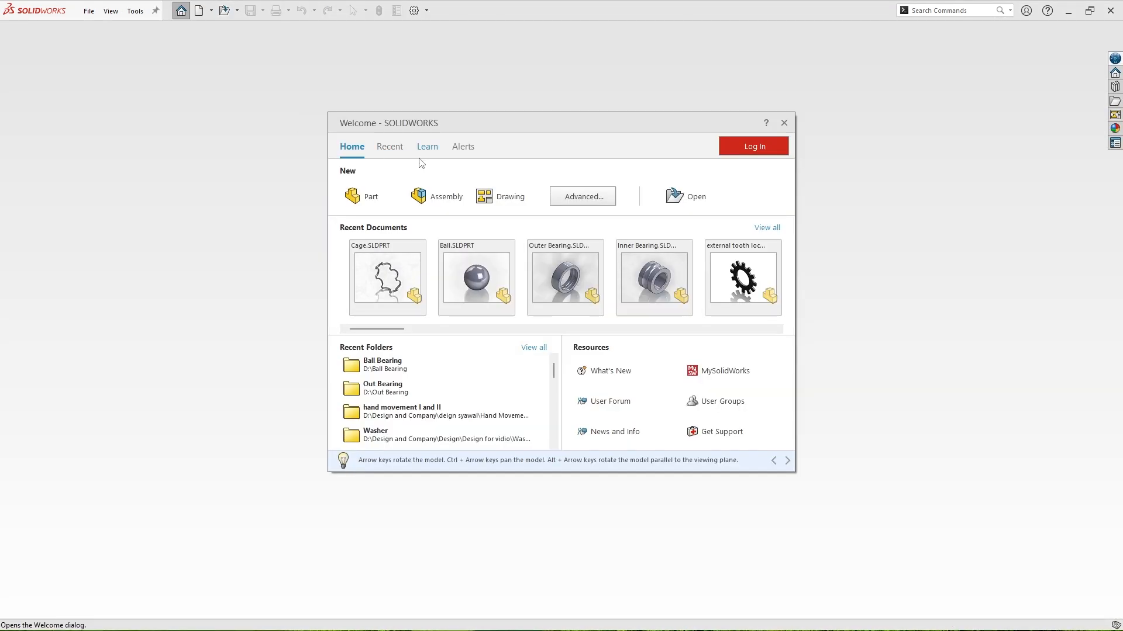
# Create a new assembly and place the Inner Bearing part as its first component
pyautogui.click(445, 193)
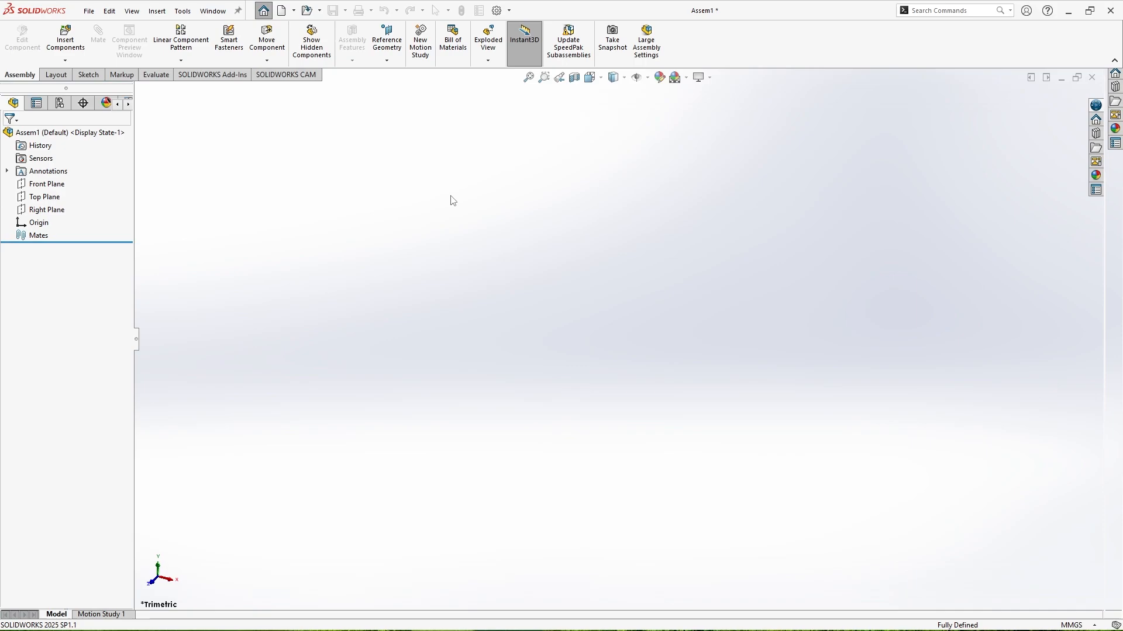
pyautogui.click(141, 126)
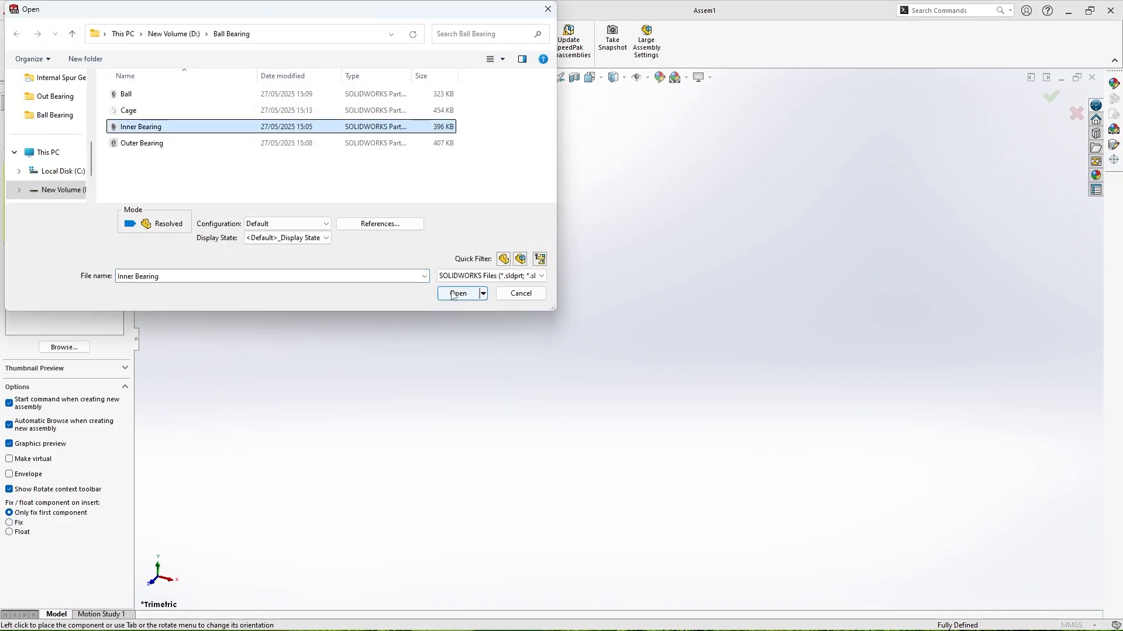
pyautogui.click(459, 293)
pyautogui.click(664, 331)
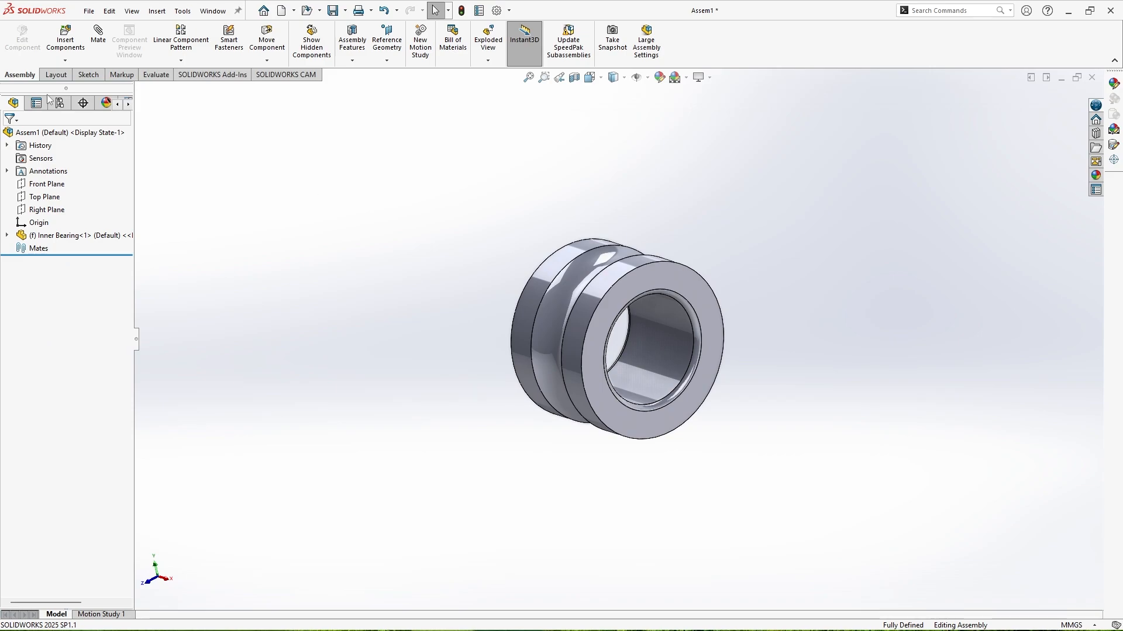
# Insert the Outer Bearing and Ball parts into the assembly, placing them on either side of the inner ring
pyautogui.click(65, 35)
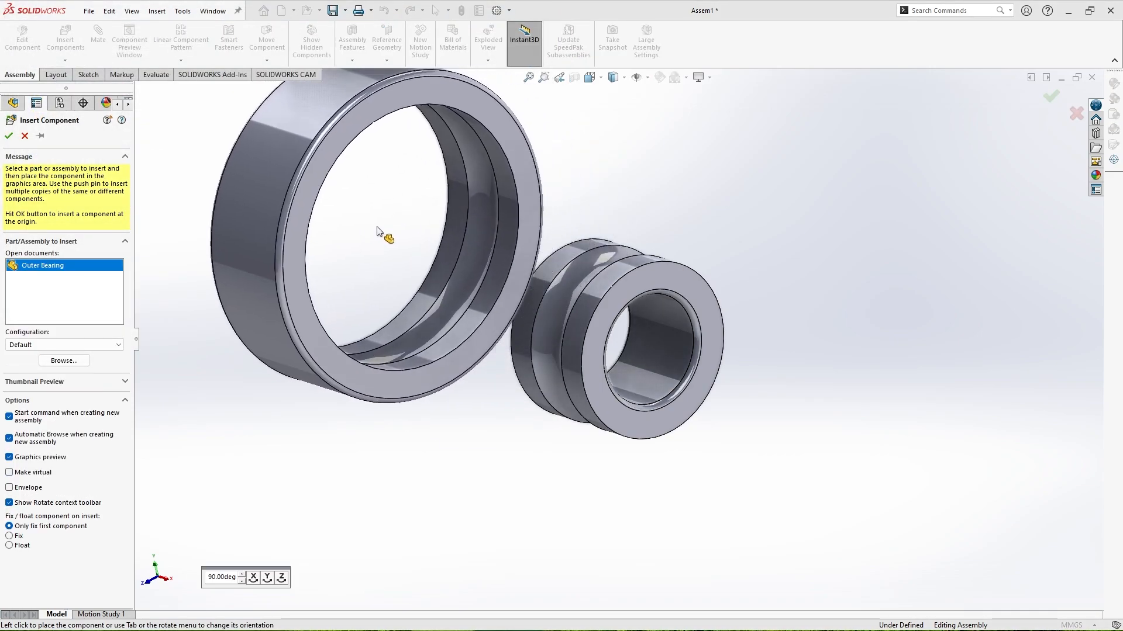
pyautogui.click(476, 277)
pyautogui.click(125, 93)
pyautogui.click(459, 293)
pyautogui.click(785, 226)
# Insert the Cage part into the assembly and place it beside the ball, on the side away from the rings
pyautogui.click(65, 35)
pyautogui.click(131, 110)
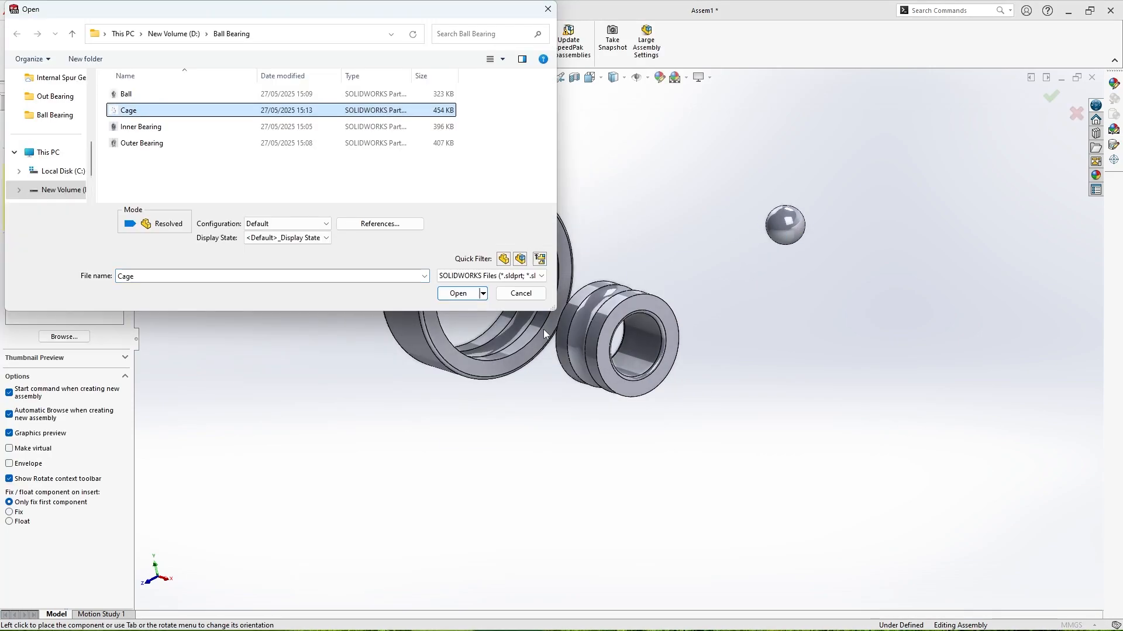
pyautogui.click(457, 293)
pyautogui.click(885, 258)
pyautogui.scroll(-2, 651, 324)
pyautogui.moveTo(686, 202); pyautogui.dragTo(673, 246, button='middle')
pyautogui.scroll(2, 672, 246)
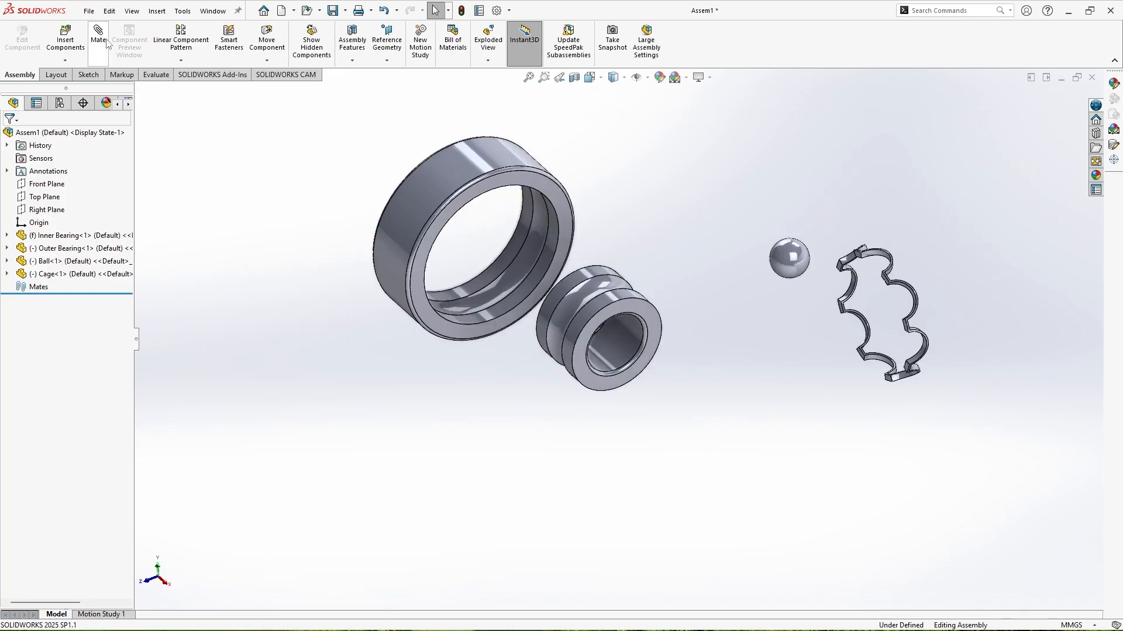
# Mate the outer ring to the inner ring with coincident front faces and concentric cylindrical faces
pyautogui.click(98, 36)
pyautogui.click(637, 305)
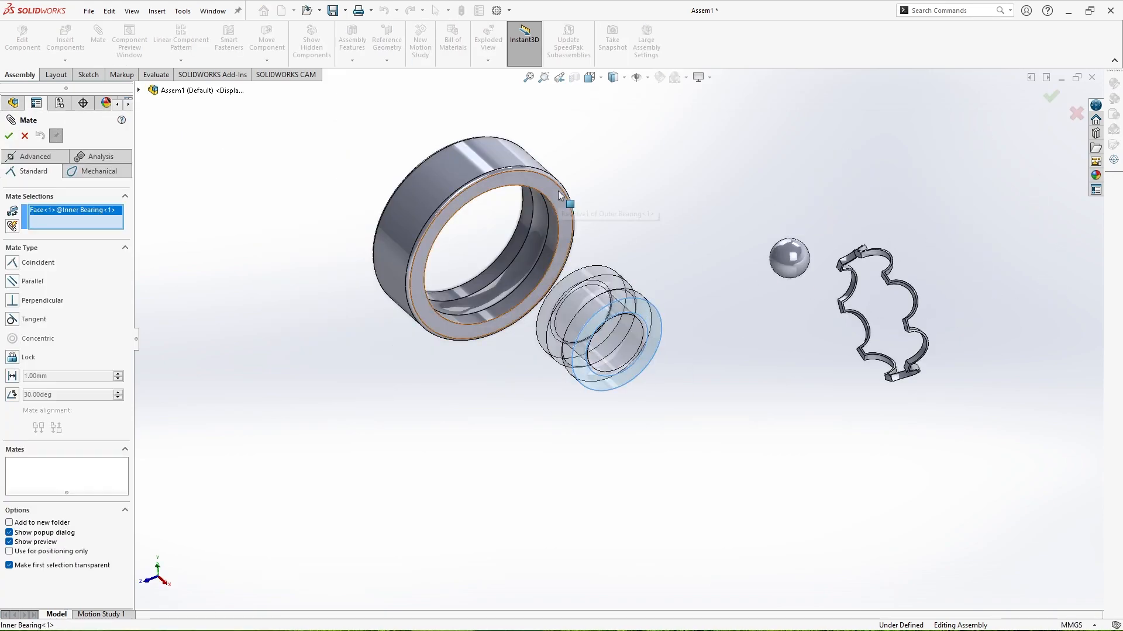
pyautogui.click(559, 193)
pyautogui.click(689, 181)
pyautogui.click(569, 257)
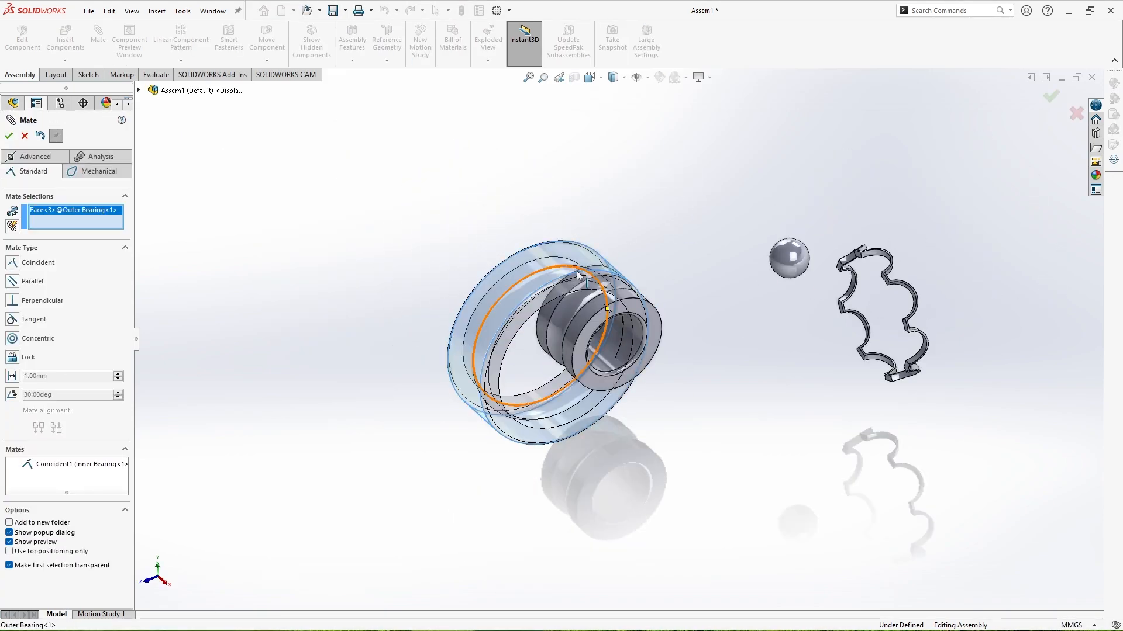
pyautogui.click(638, 336)
pyautogui.click(752, 376)
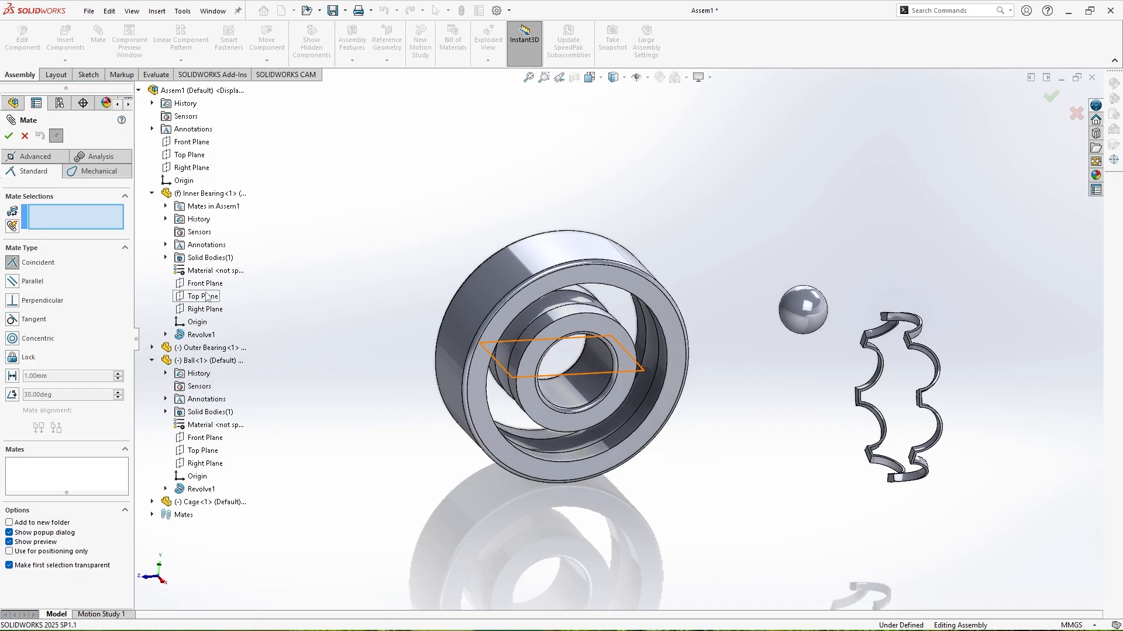
# Mate the ball's Right Plane and Front Plane coincident with the matching planes of the inner ring
pyautogui.click(208, 310)
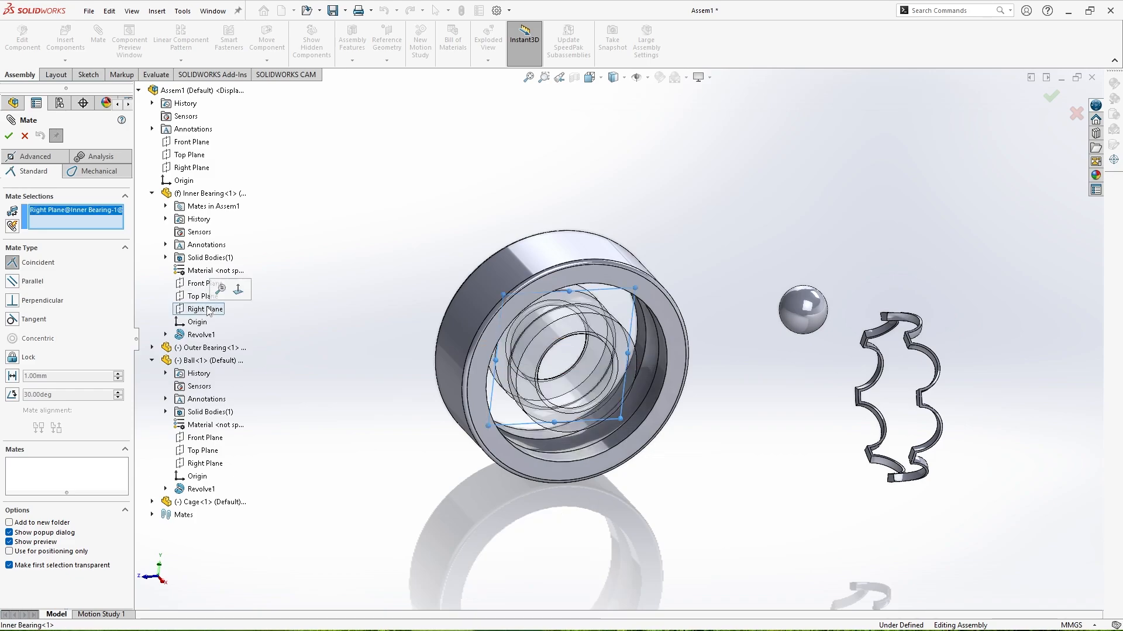
pyautogui.click(221, 464)
pyautogui.click(10, 136)
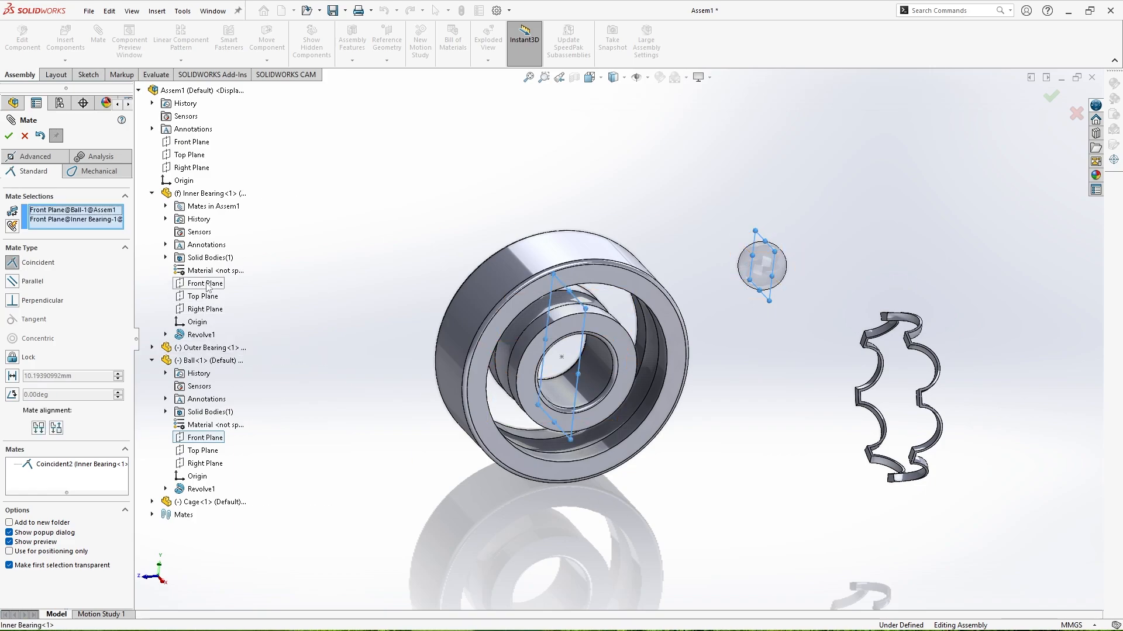
pyautogui.press('Return')
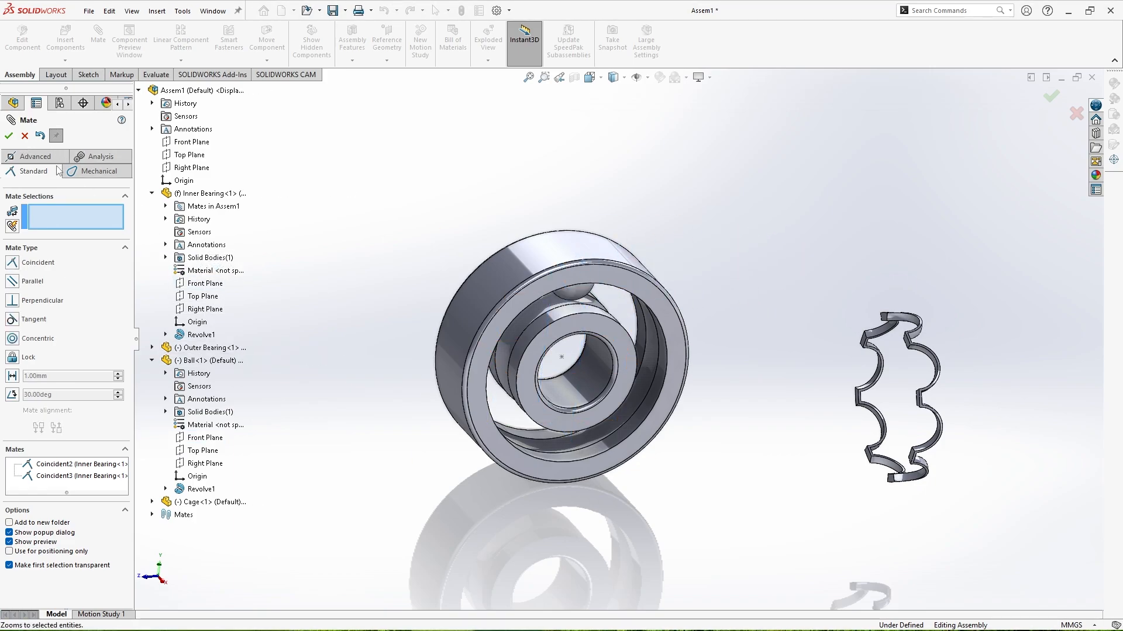
pyautogui.click(24, 136)
# Add a tangent mate between the ball's surface and the inner ring's raceway groove
pyautogui.moveTo(634, 371); pyautogui.dragTo(547, 374, button='middle')
pyautogui.scroll(-6, 597, 325)
pyautogui.click(98, 35)
pyautogui.click(669, 346)
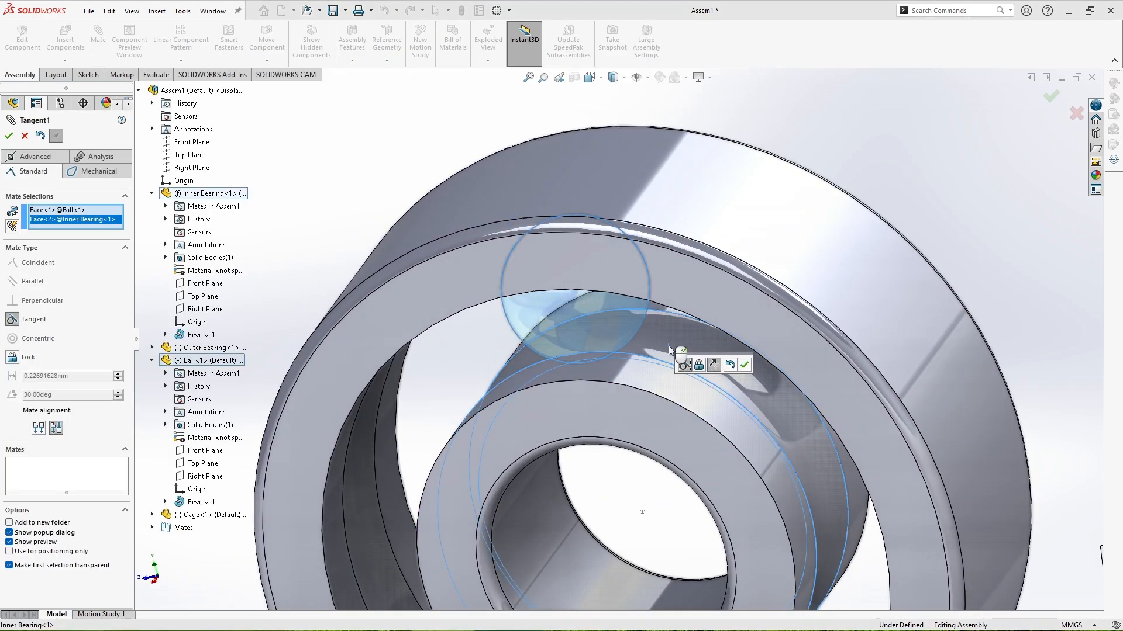
pyautogui.click(744, 366)
pyautogui.click(24, 136)
# Show the temporary axes of the components in the graphics area
pyautogui.moveTo(564, 382); pyautogui.dragTo(672, 480, button='middle')
pyautogui.press('space')
pyautogui.click(528, 394)
pyautogui.scroll(4, 540, 301)
pyautogui.scroll(-8, 545, 311)
pyautogui.scroll(3, 673, 468)
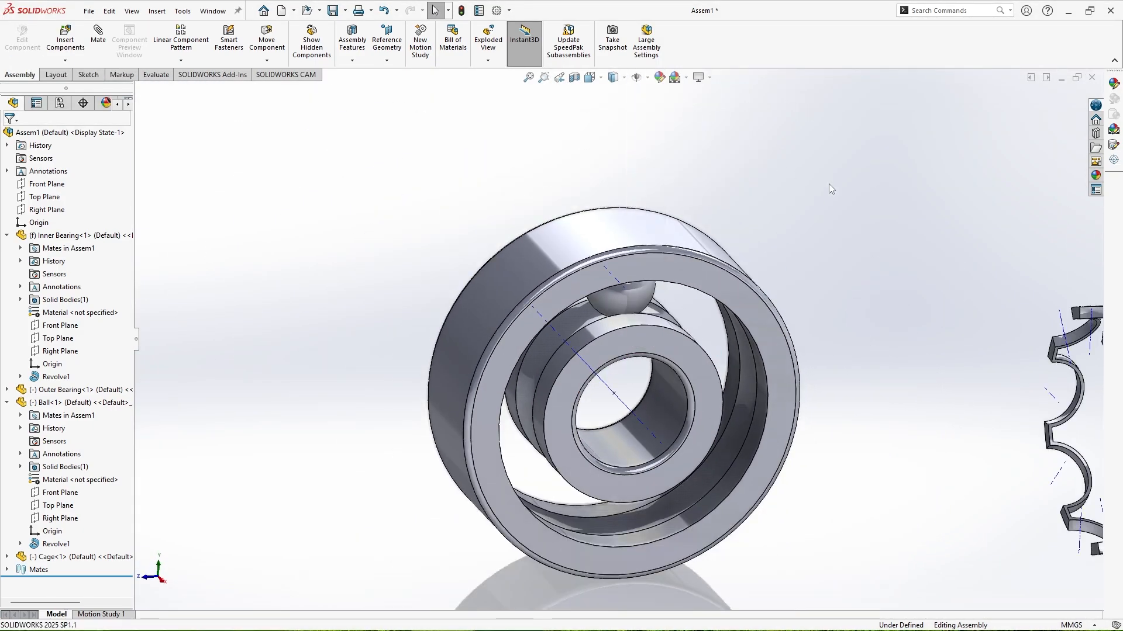
# Circular-pattern the ball about the inner ring's axis with 8 equally spaced instances over 360 degrees
pyautogui.moveTo(829, 183); pyautogui.dragTo(785, 202, button='middle')
pyautogui.click(181, 60)
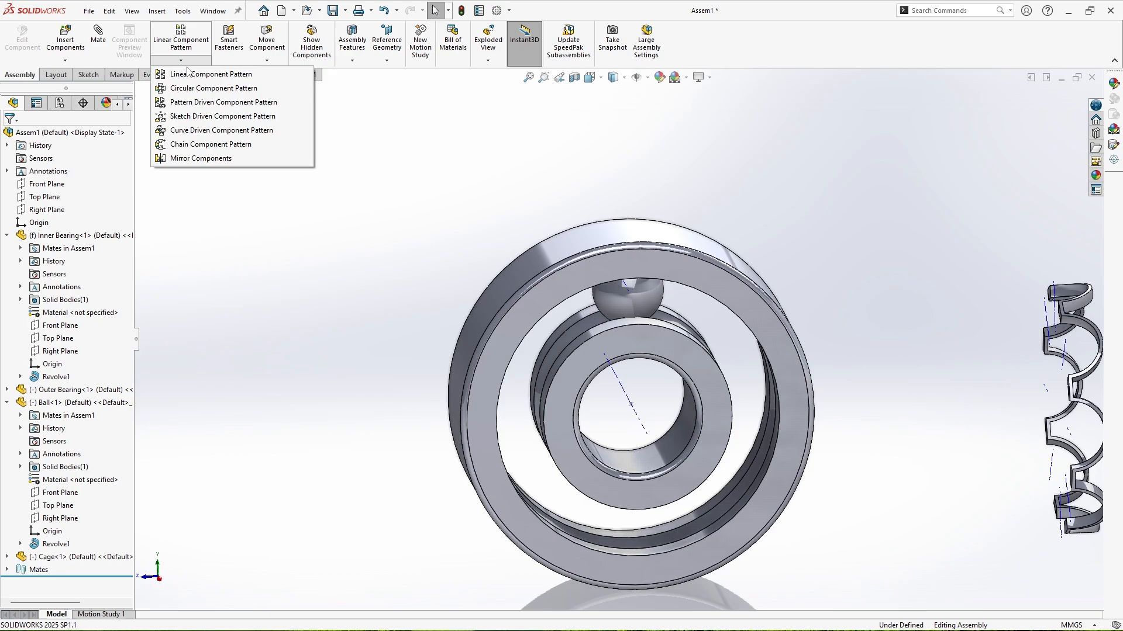
pyautogui.click(193, 90)
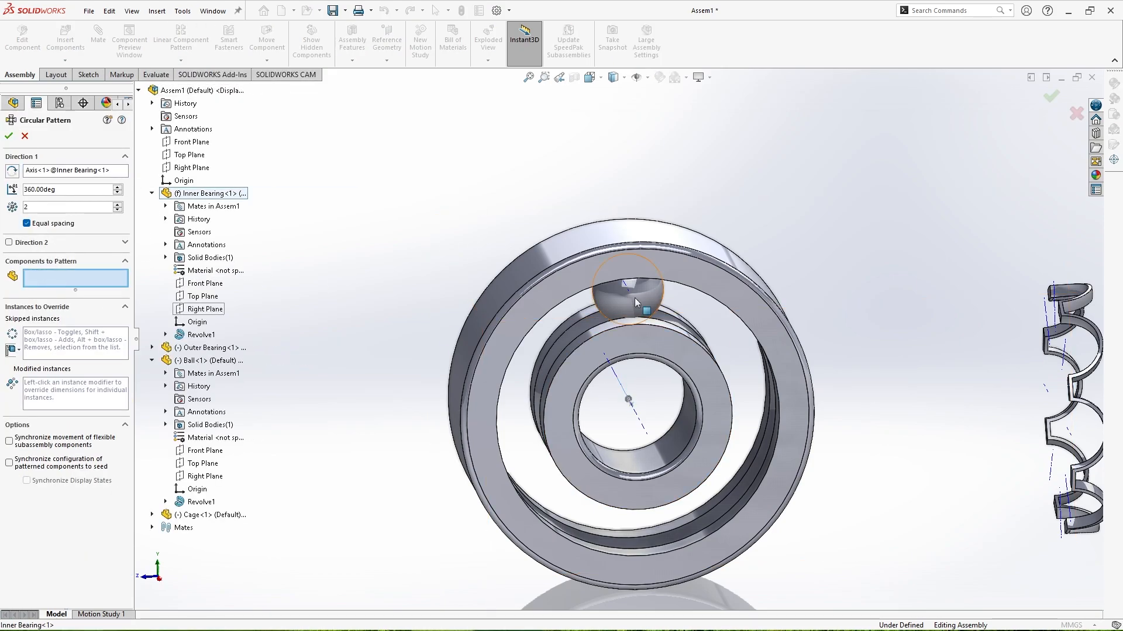
pyautogui.click(635, 298)
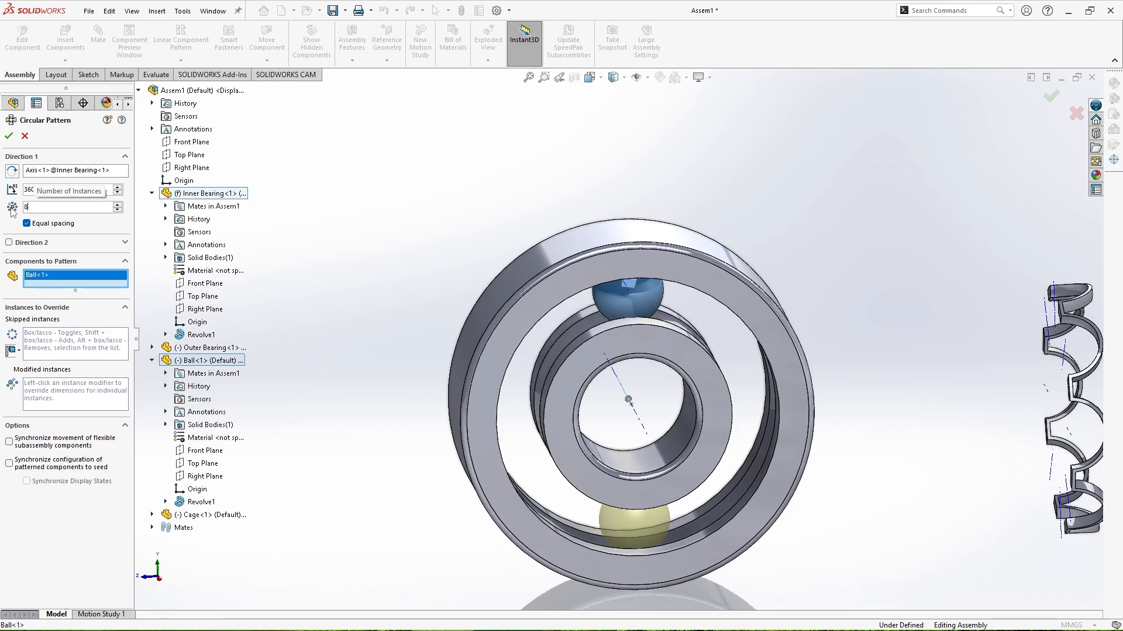
pyautogui.click(9, 135)
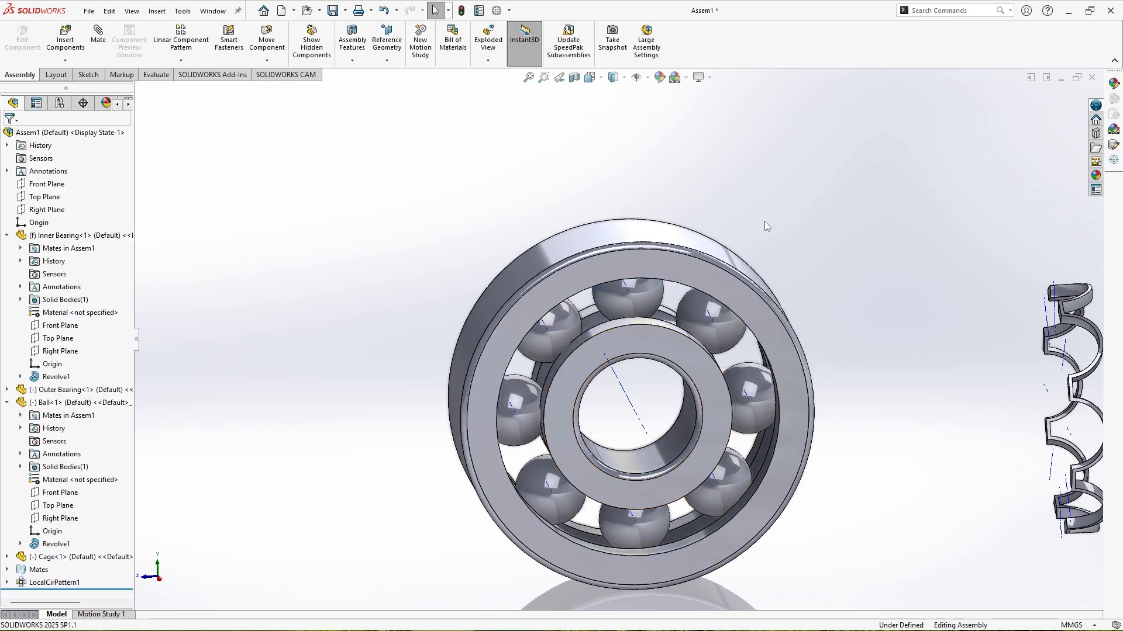
# Set the inner ring to float and fix the outer ring in place
pyautogui.moveTo(731, 341)
pyautogui.mouseDown(button='middle')
pyautogui.moveTo(649, 333)
pyautogui.moveTo(725, 334)
pyautogui.moveTo(728, 374)
pyautogui.moveTo(713, 333)
pyautogui.mouseUp(button='middle')
pyautogui.scroll(-1, 587, 300)
pyautogui.click(587, 301)
pyautogui.rightClick(587, 301)
pyautogui.click(620, 382)
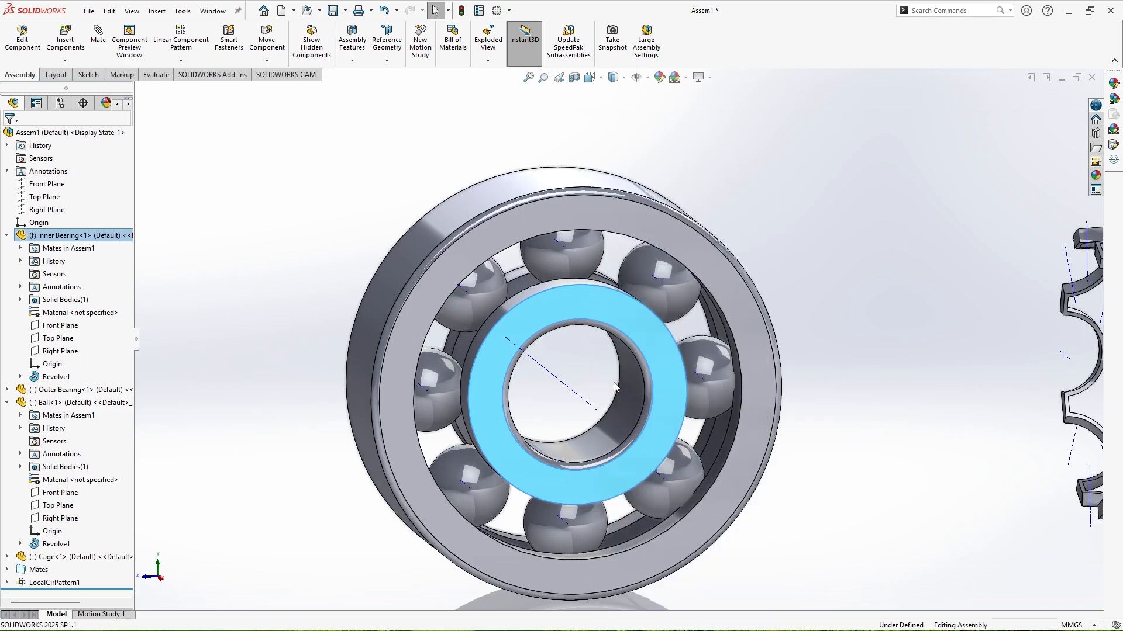
pyautogui.click(694, 240)
pyautogui.rightClick(694, 241)
pyautogui.click(728, 374)
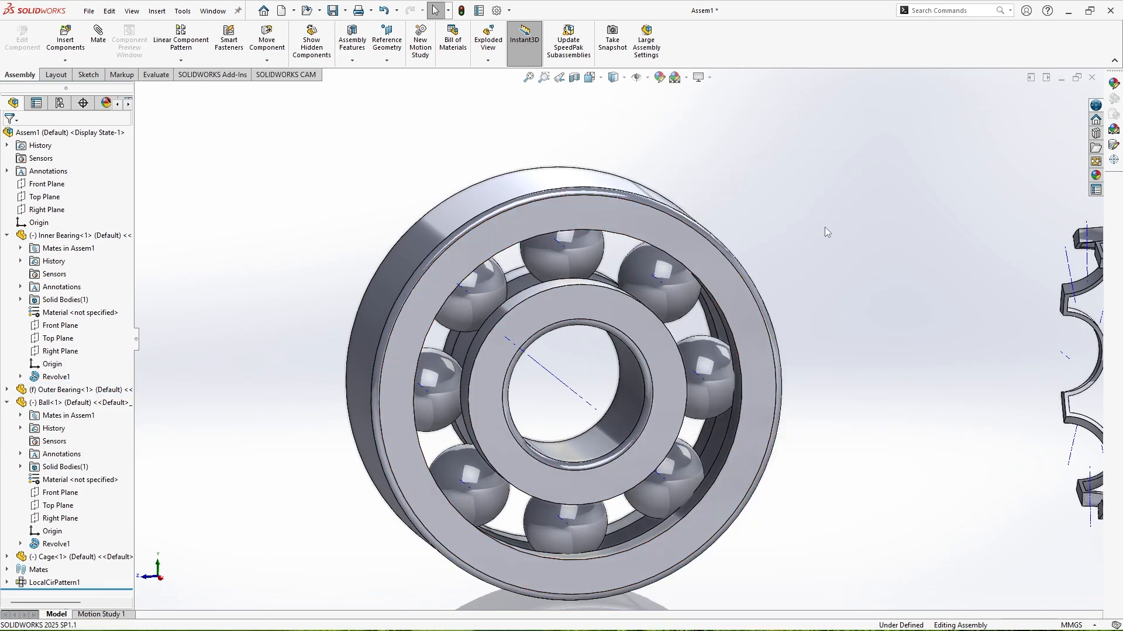
# Turn the inner ring by hand to check its rotation inside the outer ring
pyautogui.click(653, 403)
pyautogui.moveTo(651, 401); pyautogui.dragTo(651, 374)
pyautogui.scroll(3, 619, 338)
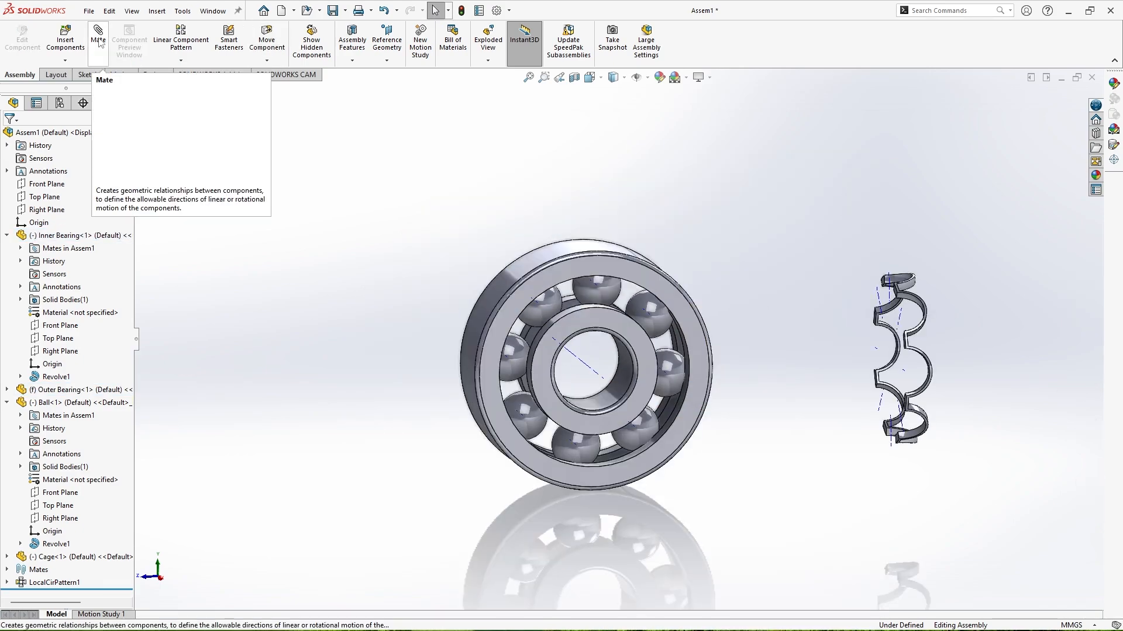
# Add a coincident mate between the cage's central axis and the inner ring's axis
pyautogui.click(98, 39)
pyautogui.scroll(-3, 839, 314)
pyautogui.moveTo(840, 316); pyautogui.dragTo(1003, 469, button='middle')
pyautogui.scroll(-5, 1002, 467)
pyautogui.scroll(5, 620, 372)
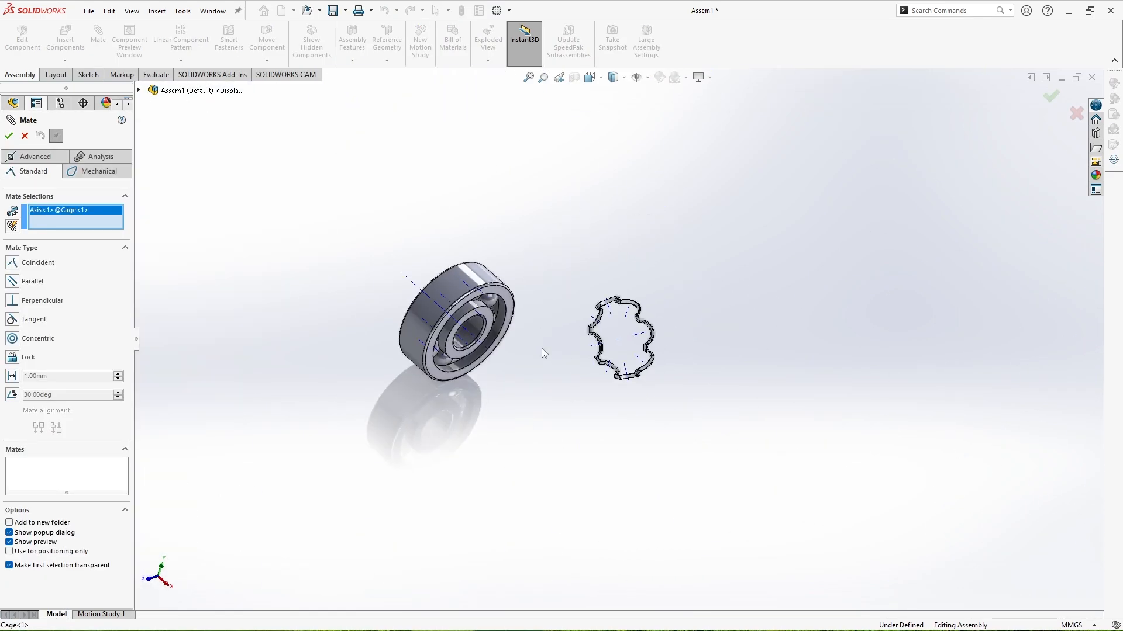
pyautogui.scroll(-5, 537, 349)
pyautogui.click(418, 287)
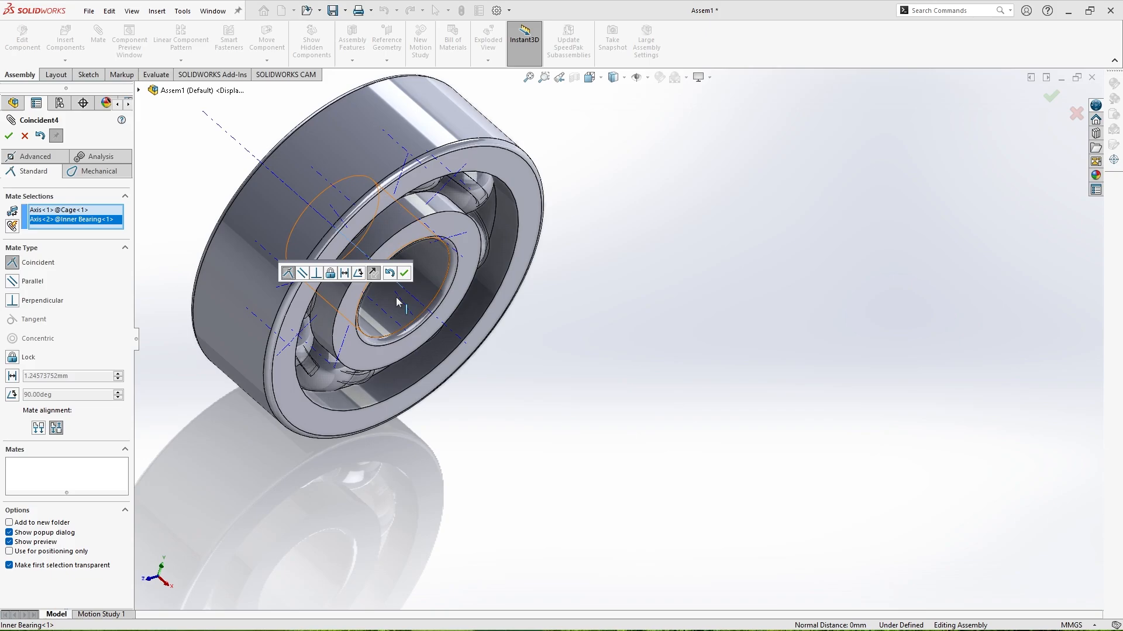
pyautogui.click(404, 273)
pyautogui.click(9, 136)
# Slide the cage along the shared axis until it sits clear of the rings
pyautogui.moveTo(491, 193); pyautogui.dragTo(549, 271, button='middle')
pyautogui.scroll(-4, 535, 258)
pyautogui.scroll(4, 536, 258)
pyautogui.moveTo(574, 296); pyautogui.dragTo(434, 338)
pyautogui.moveTo(450, 241); pyautogui.dragTo(153, 140, button='middle')
pyautogui.scroll(-5, 372, 417)
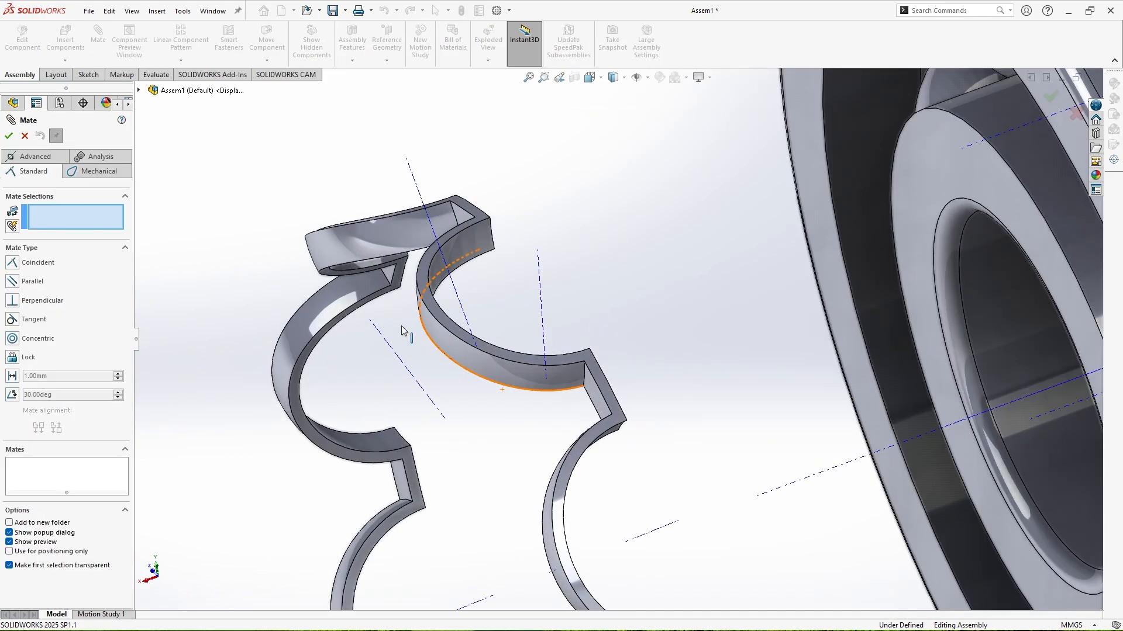
# Add a tangent mate between a curved edge of a cage pocket and the surface of one patterned ball
pyautogui.click(433, 264)
pyautogui.scroll(4, 701, 264)
pyautogui.scroll(-3, 964, 170)
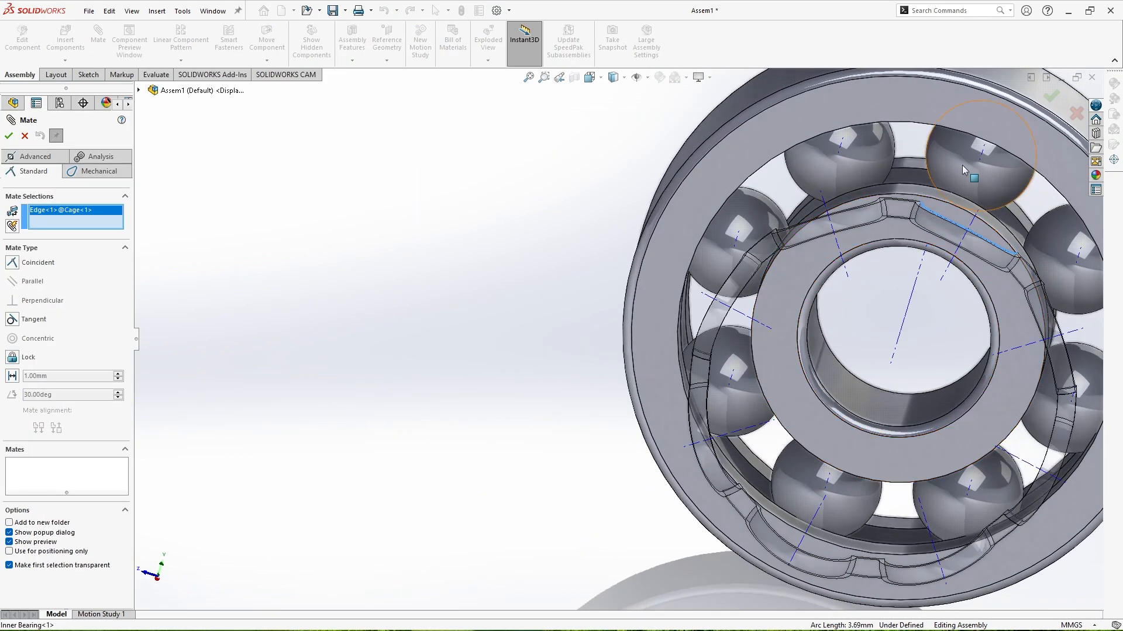
pyautogui.click(964, 169)
pyautogui.click(1024, 152)
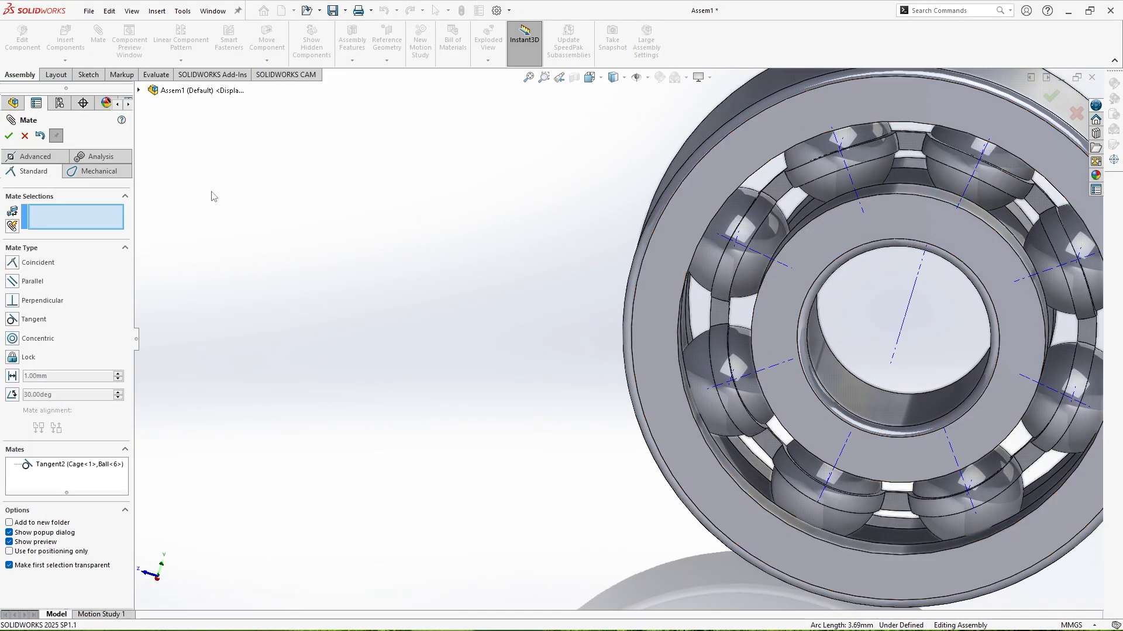
pyautogui.click(9, 136)
# Mirror the cage component to the opposite side of the balls to complete the cage
pyautogui.scroll(4, 466, 168)
pyautogui.moveTo(466, 168); pyautogui.dragTo(795, 250, button='middle')
pyautogui.scroll(3, 795, 250)
pyautogui.scroll(-3, 795, 250)
pyautogui.moveTo(655, 327); pyautogui.dragTo(721, 195, button='middle')
pyautogui.click(180, 61)
pyautogui.click(193, 159)
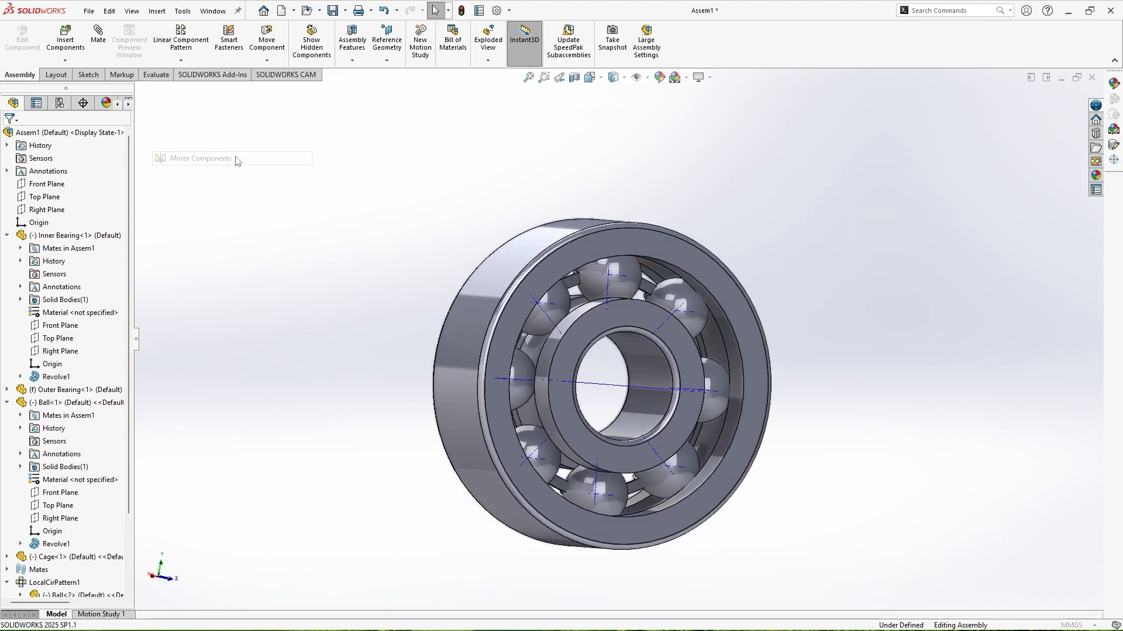
pyautogui.moveTo(526, 327); pyautogui.dragTo(644, 392, button='middle')
pyautogui.scroll(-5, 561, 310)
pyautogui.click(615, 315)
pyautogui.click(9, 136)
pyautogui.scroll(8, 710, 237)
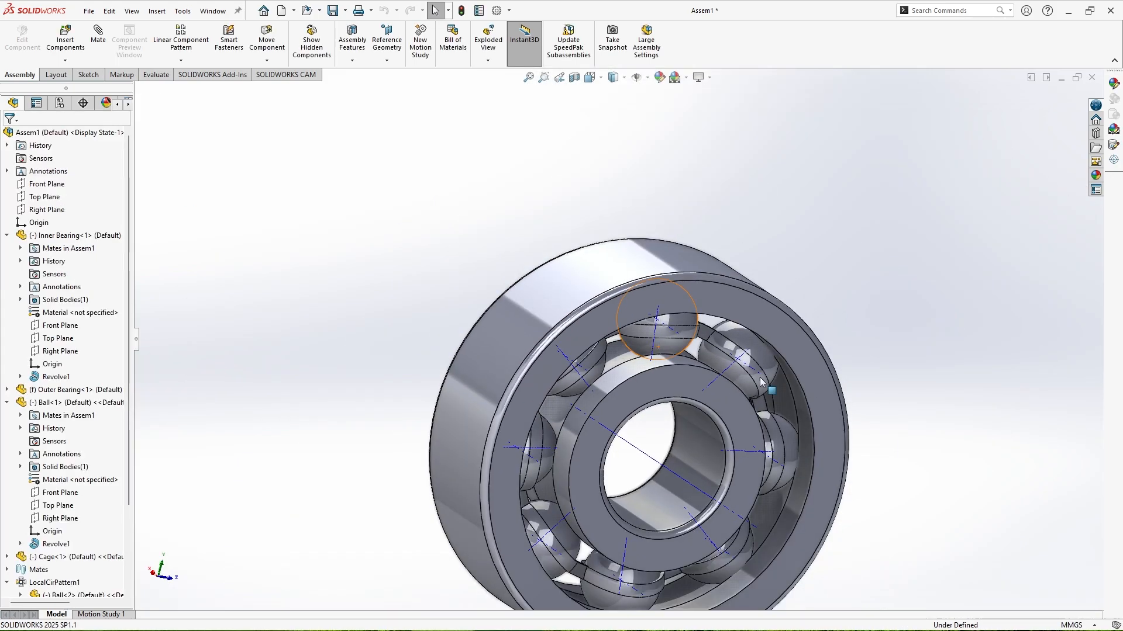
# Hide the temporary axes in the assembly view
pyautogui.moveTo(698, 337); pyautogui.dragTo(673, 351, button='middle')
pyautogui.press('space')
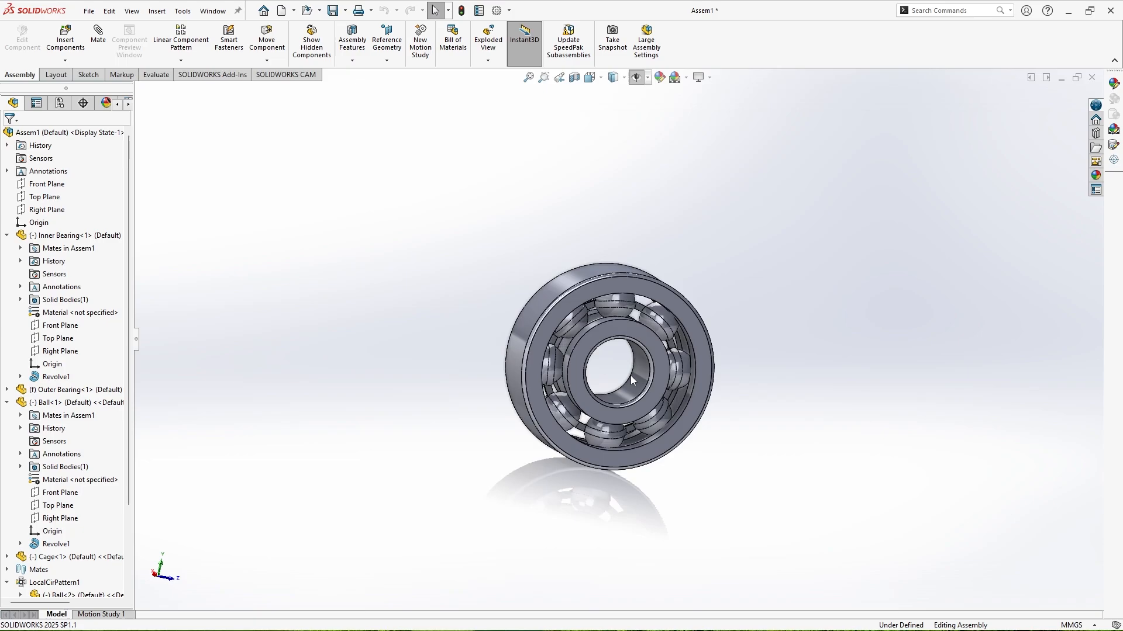
pyautogui.click(561, 406)
pyautogui.moveTo(877, 279); pyautogui.dragTo(731, 304, button='middle')
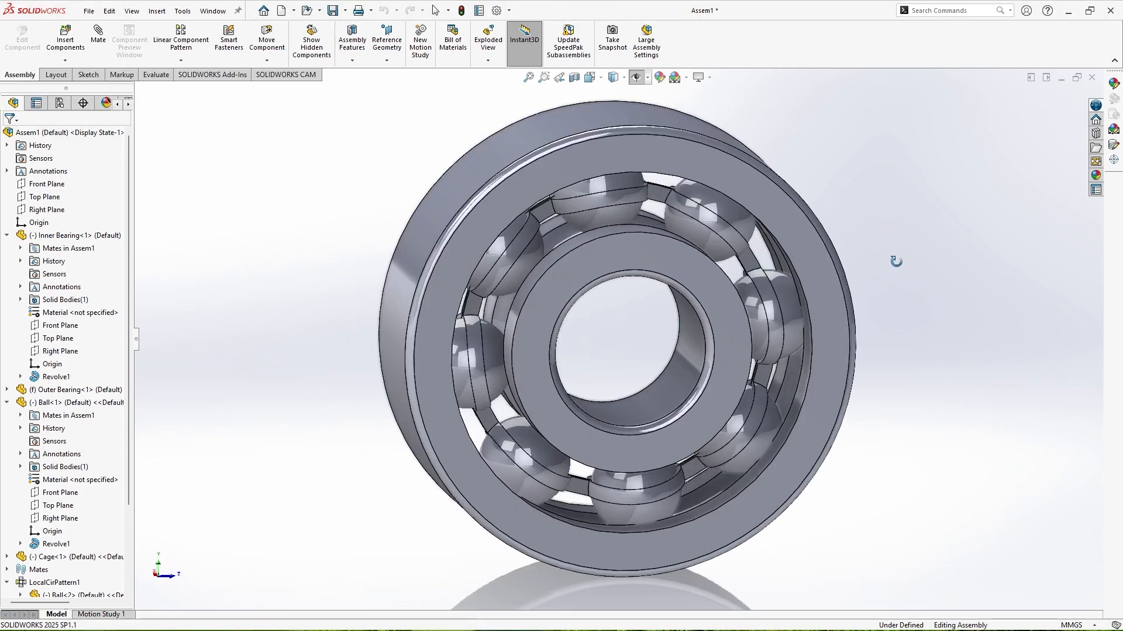
pyautogui.click(725, 308)
pyautogui.moveTo(648, 374); pyautogui.dragTo(680, 327, button='middle')
# Apply the AISI 1020 steel material to the inner ring, outer ring, ball and cage
pyautogui.rightClick(100, 236)
pyautogui.moveTo(199, 530)
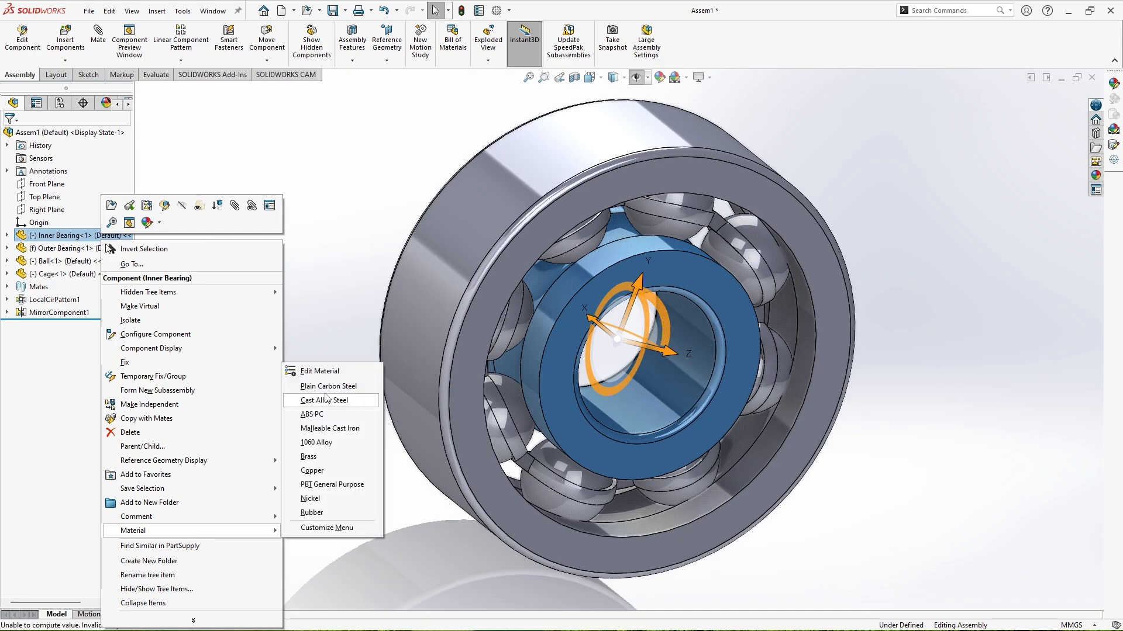
pyautogui.click(317, 371)
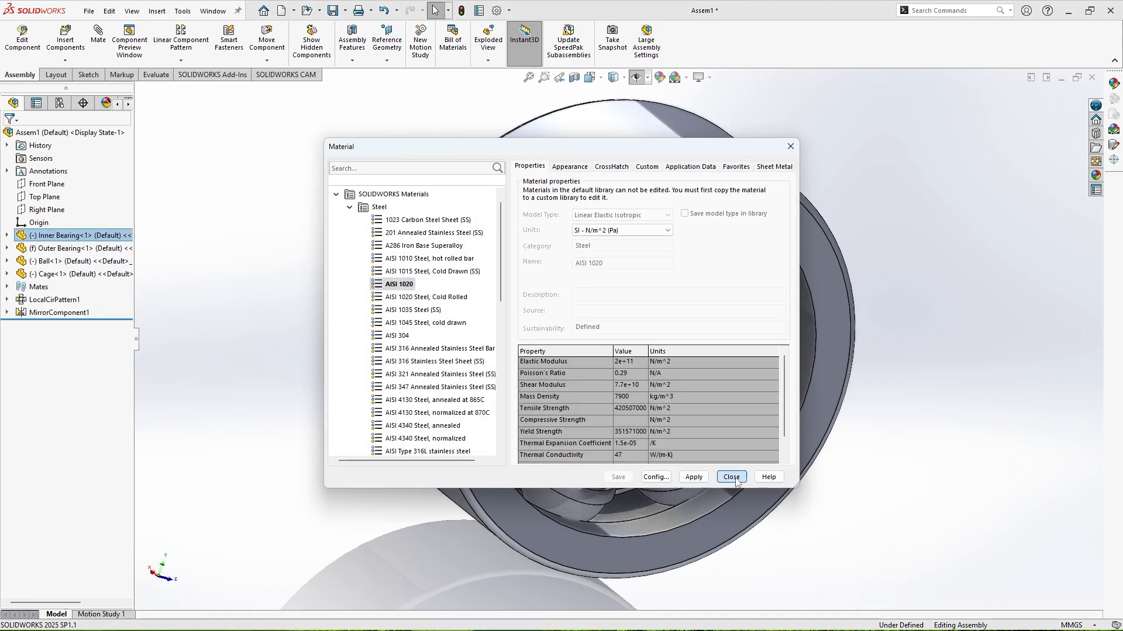
pyautogui.click(694, 477)
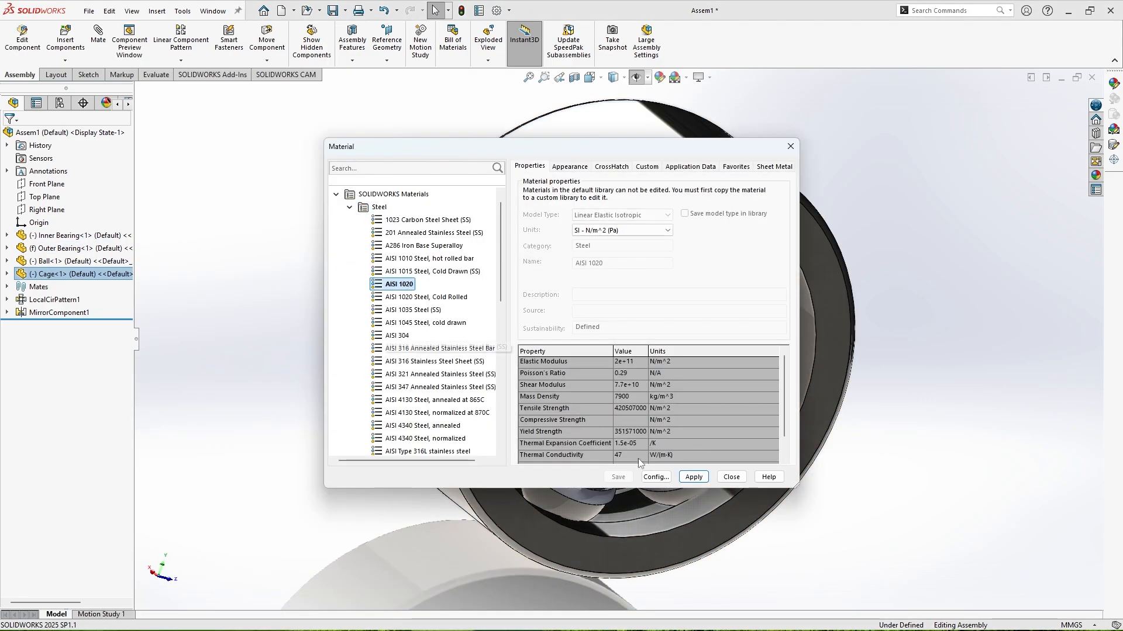
pyautogui.click(731, 478)
# Turn the inner ring by hand and examine the finished bearing's motion from the Left view and at an angle
pyautogui.click(660, 271)
pyautogui.moveTo(661, 271); pyautogui.dragTo(725, 316)
pyautogui.hotkey('ctrl', '3')
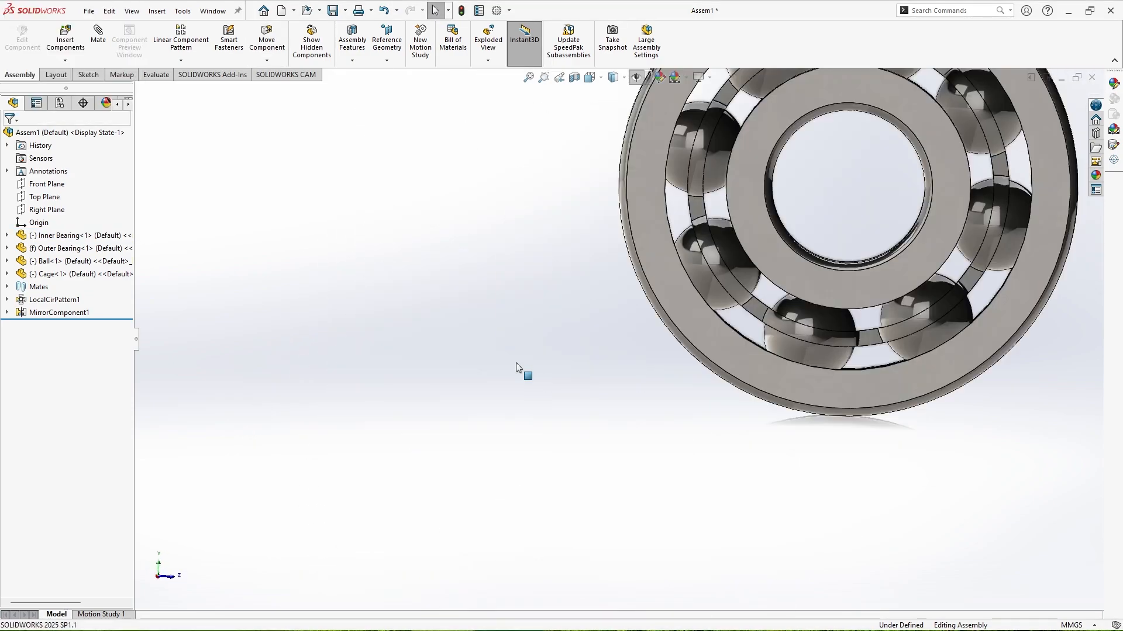
pyautogui.moveTo(516, 363); pyautogui.dragTo(556, 328)
pyautogui.moveTo(585, 263); pyautogui.dragTo(774, 156, button='middle')
pyautogui.hotkey('ctrl', '3')
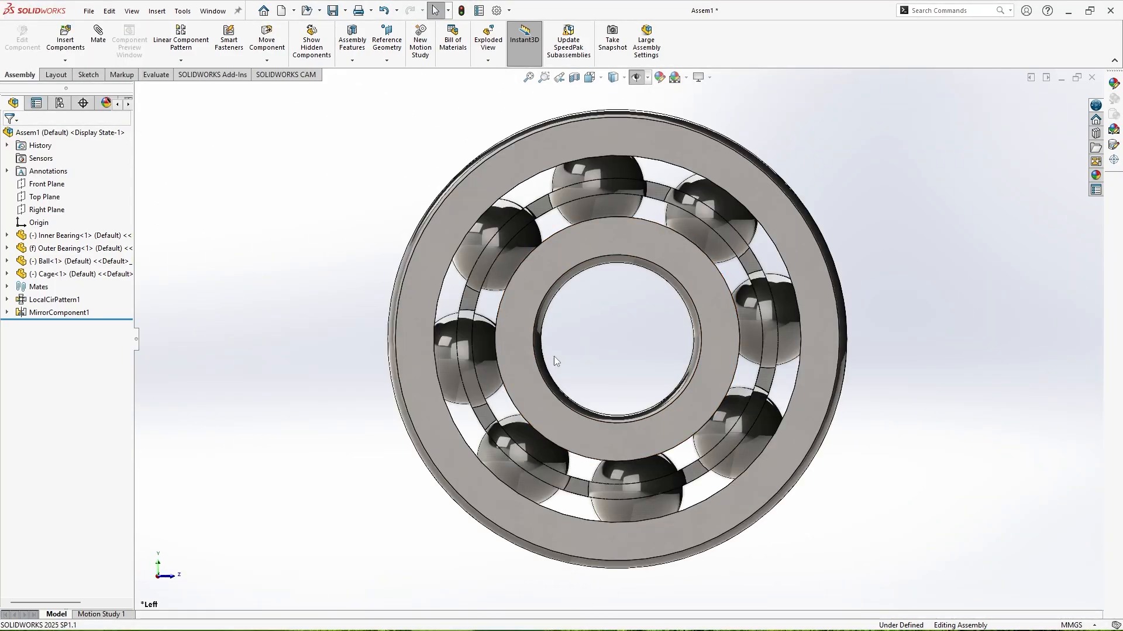
pyautogui.click(644, 247)
pyautogui.moveTo(644, 247); pyautogui.dragTo(670, 262)
pyautogui.moveTo(772, 202); pyautogui.dragTo(937, 278, button='middle')
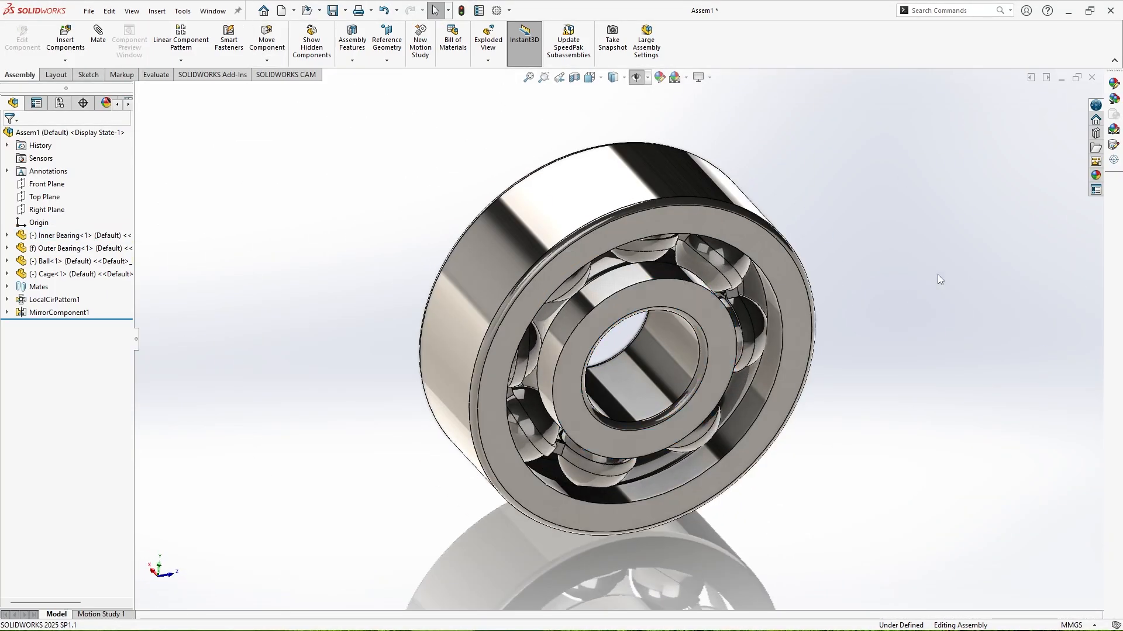